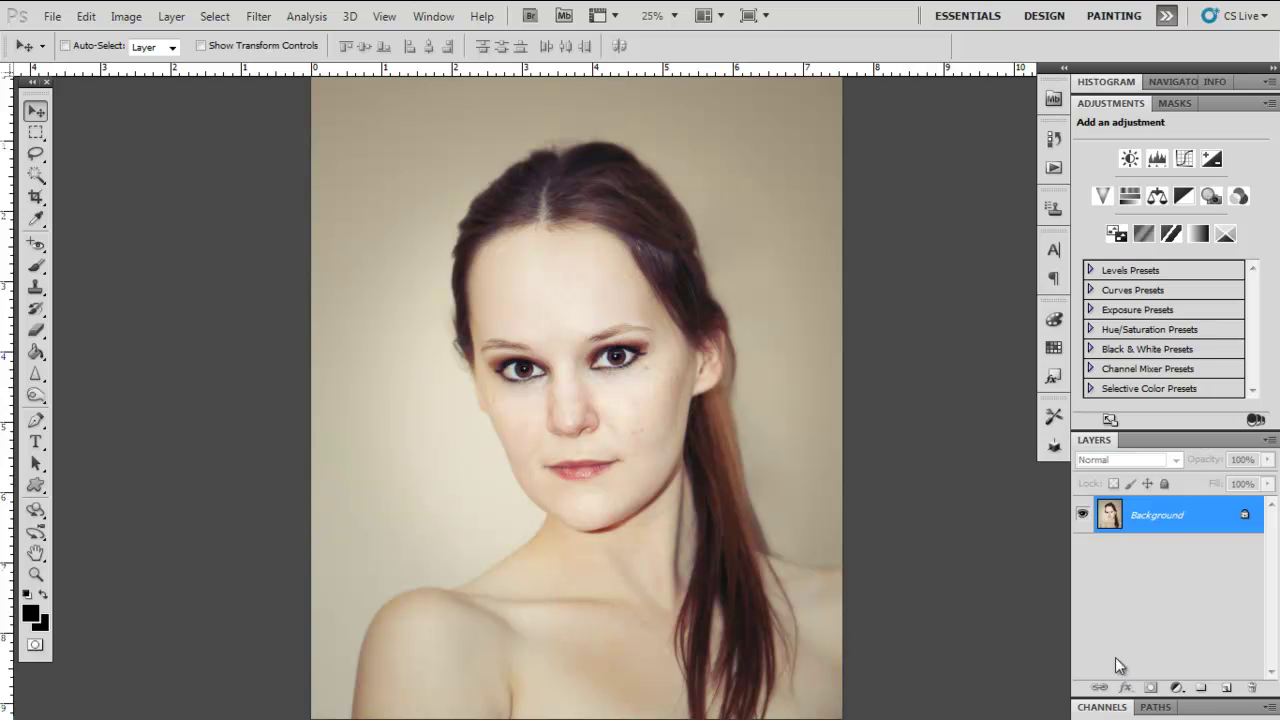
Step: Try desaturating the portrait with a Hue/Saturation adjustment layer at saturation -100, and delete that layer again
{"action": "left_click", "coordinate": [1179, 690]}
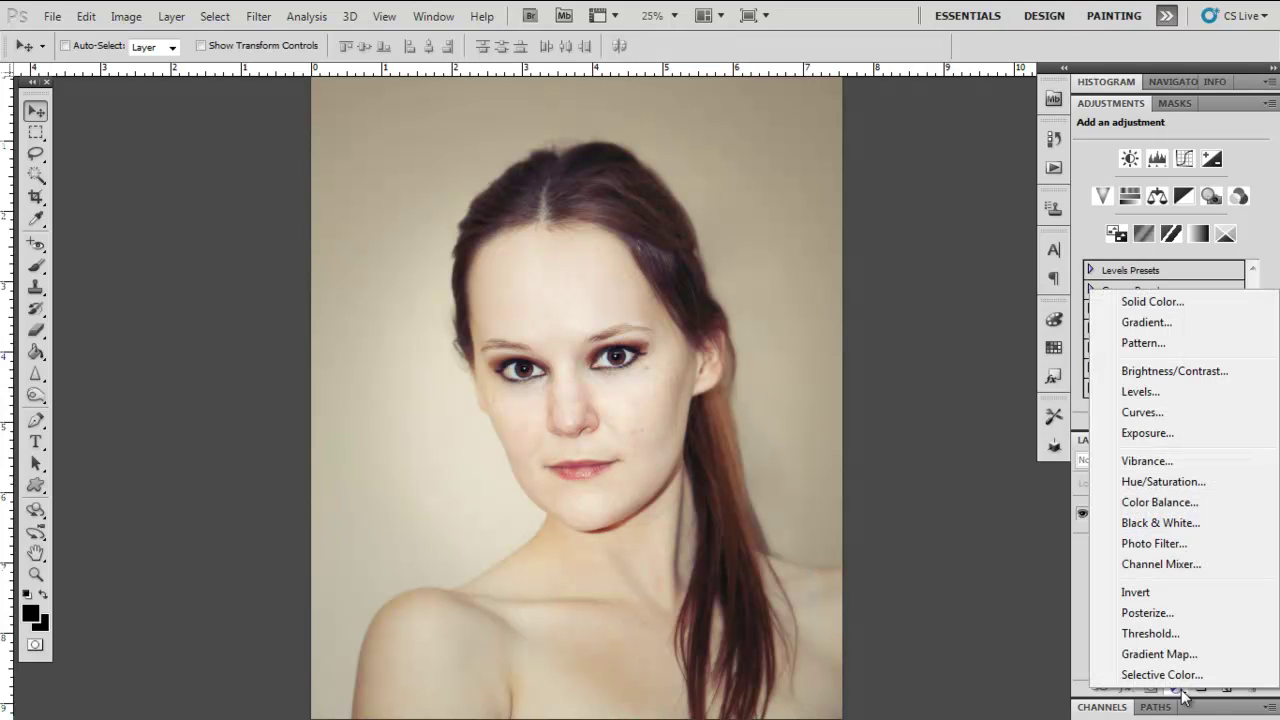
{"action": "left_click", "coordinate": [1163, 482]}
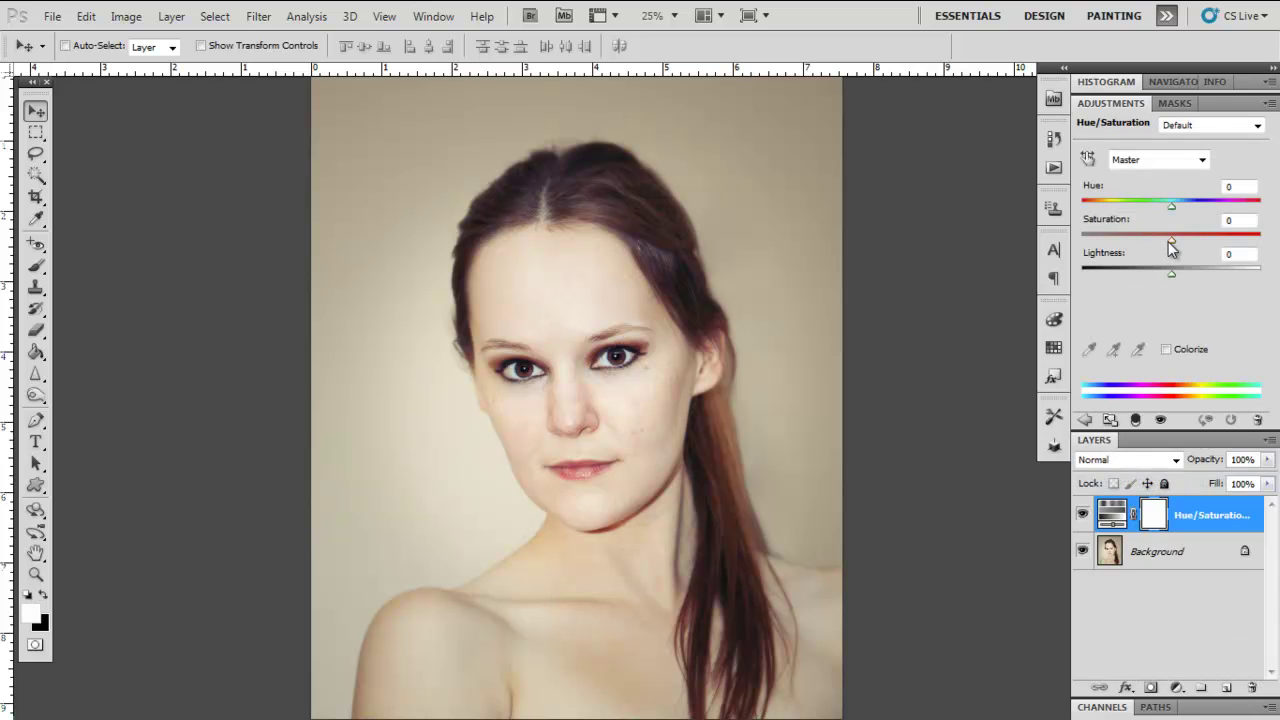
{"action": "left_click_drag", "start_coordinate": [1173, 241], "coordinate": [1050, 246]}
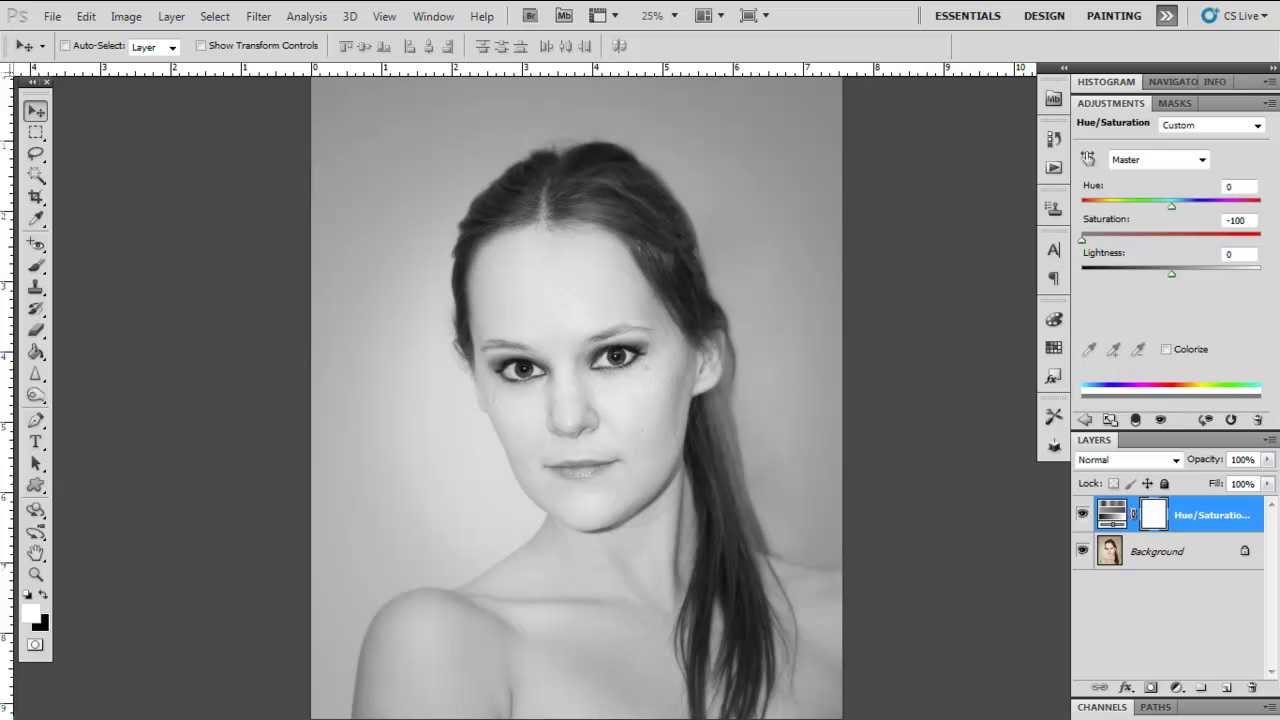
{"action": "left_click_drag", "start_coordinate": [1238, 528], "coordinate": [1254, 687]}
Step: Try a Black & White adjustment layer with the default color mix on the portrait, and remove it again
{"action": "left_click", "coordinate": [1177, 689]}
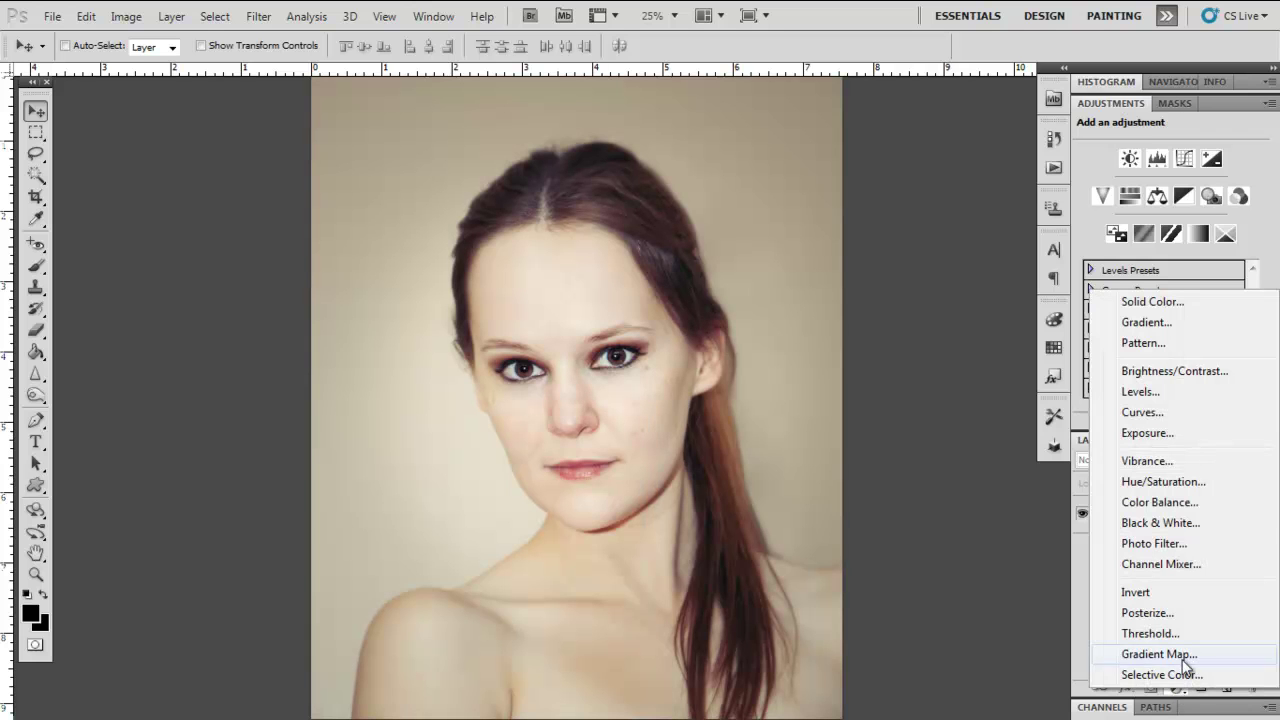
{"action": "left_click", "coordinate": [1160, 523]}
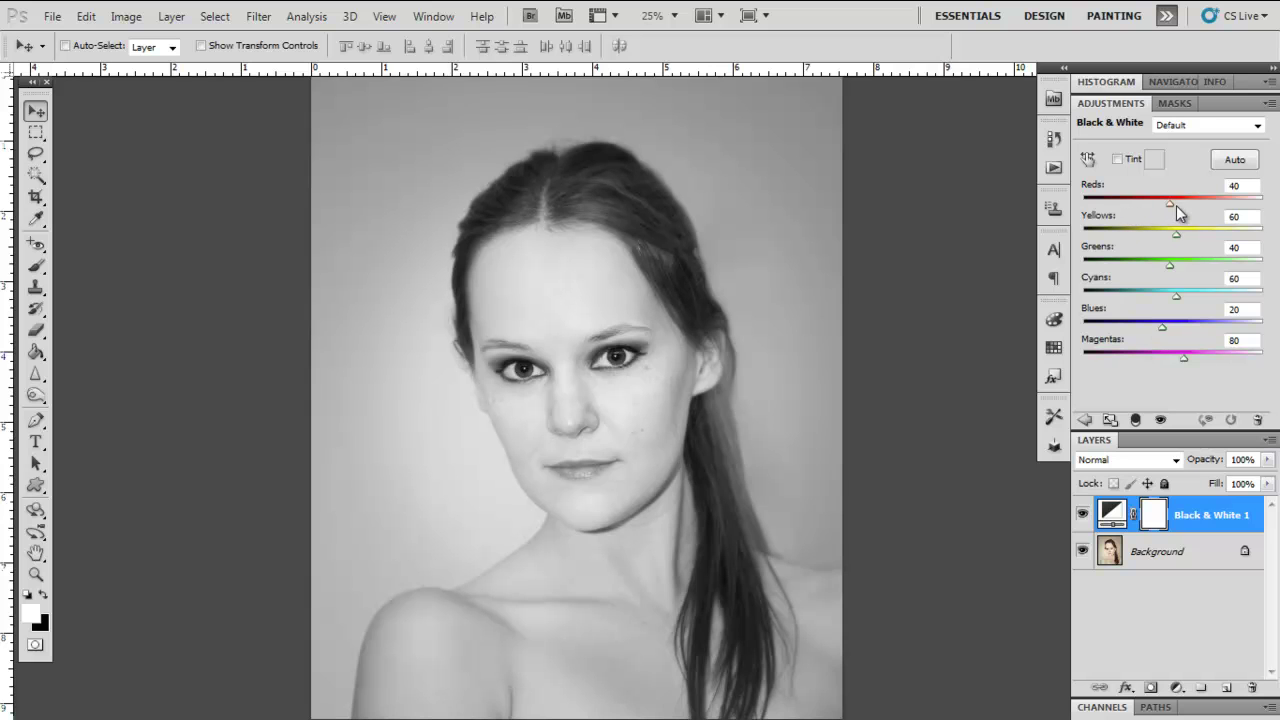
{"action": "left_click_drag", "start_coordinate": [1167, 203], "coordinate": [1176, 232]}
{"action": "left_click", "coordinate": [1244, 260]}
{"action": "left_click", "coordinate": [1251, 292]}
{"action": "left_click_drag", "start_coordinate": [1253, 306], "coordinate": [1199, 303]}
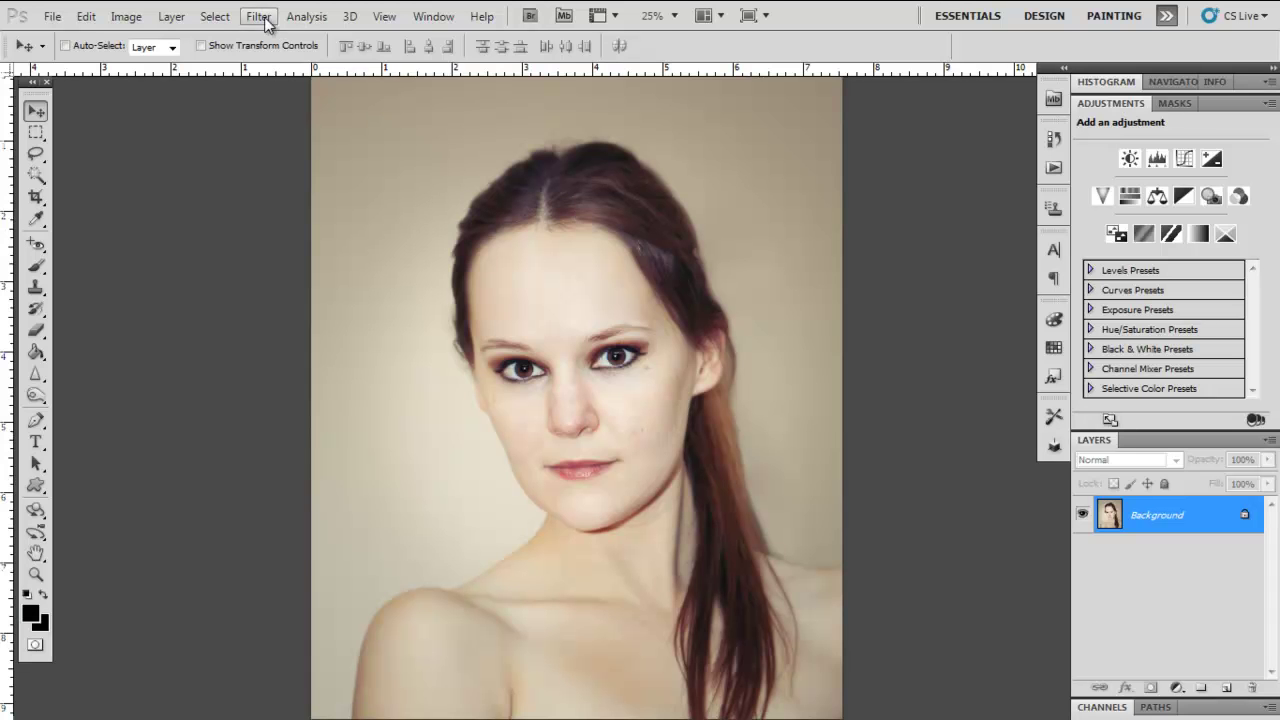
Step: Try a custom Lens Correction vignette with amount -32 and midpoint +36, and cancel the correction
{"action": "left_click", "coordinate": [264, 18]}
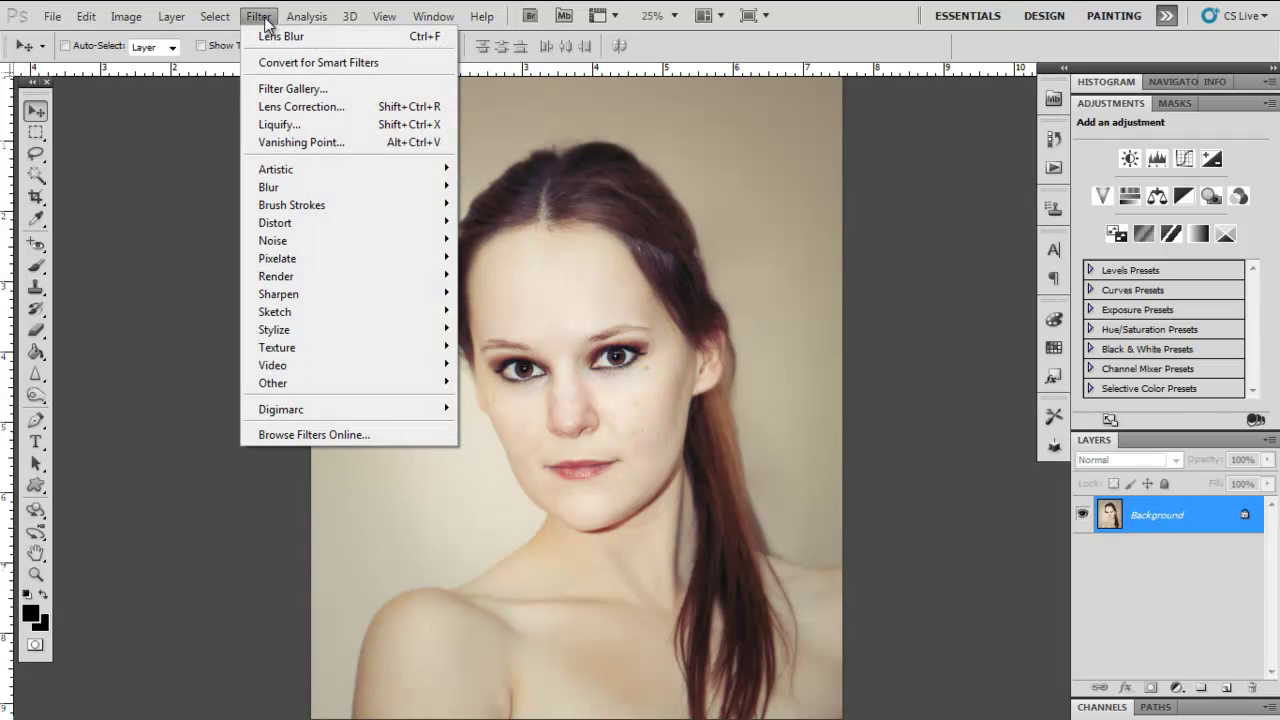
{"action": "left_click", "coordinate": [297, 108]}
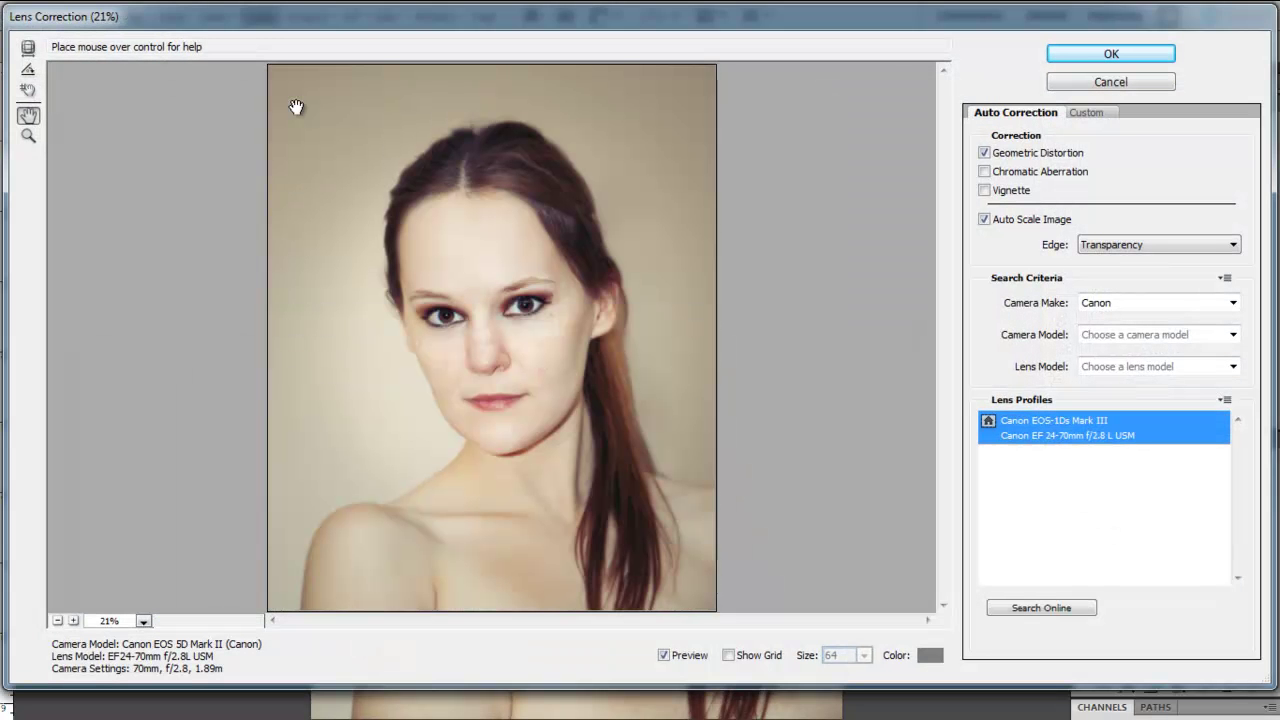
{"action": "left_click", "coordinate": [1098, 116]}
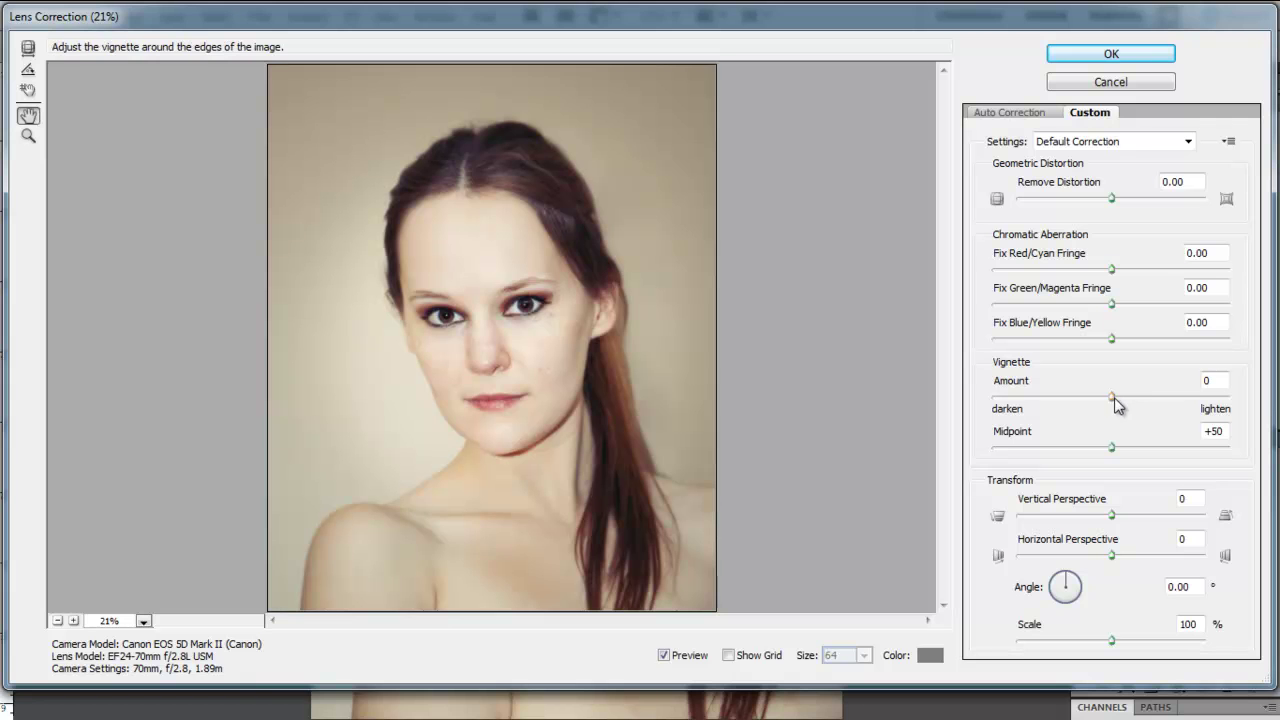
{"action": "left_click_drag", "start_coordinate": [1113, 402], "coordinate": [1049, 409]}
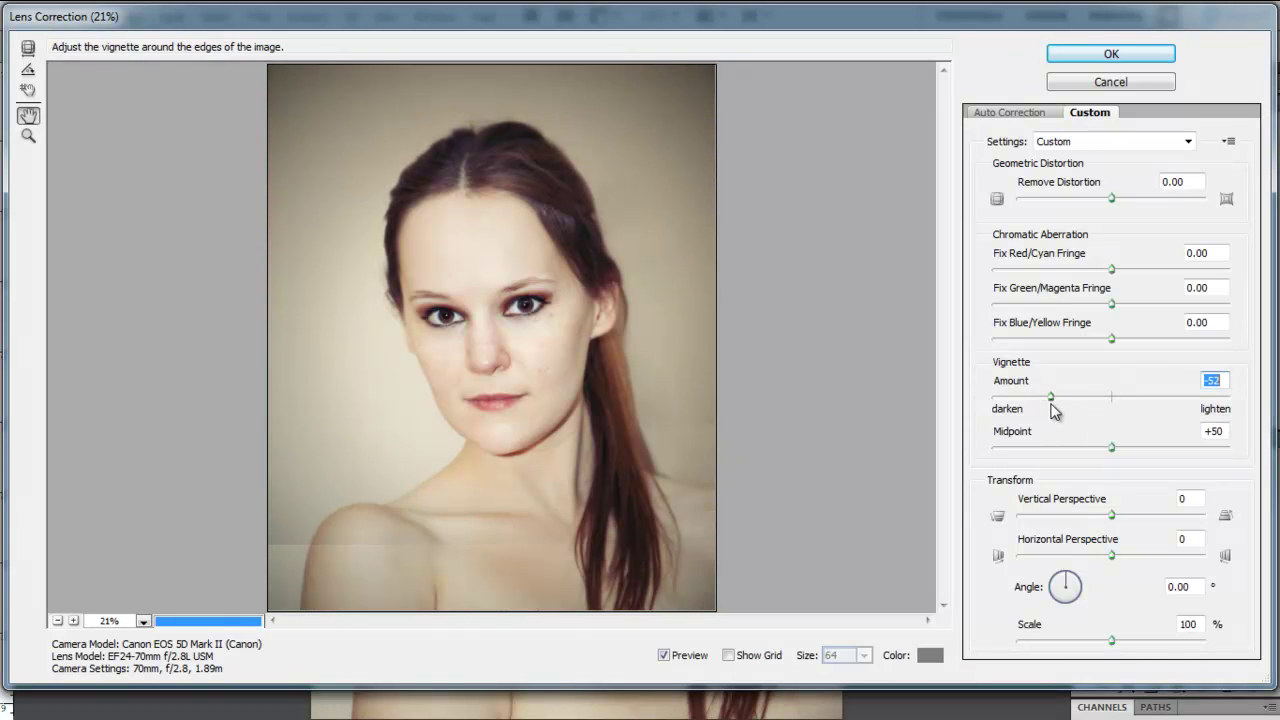
{"action": "left_click_drag", "start_coordinate": [1111, 450], "coordinate": [1080, 457]}
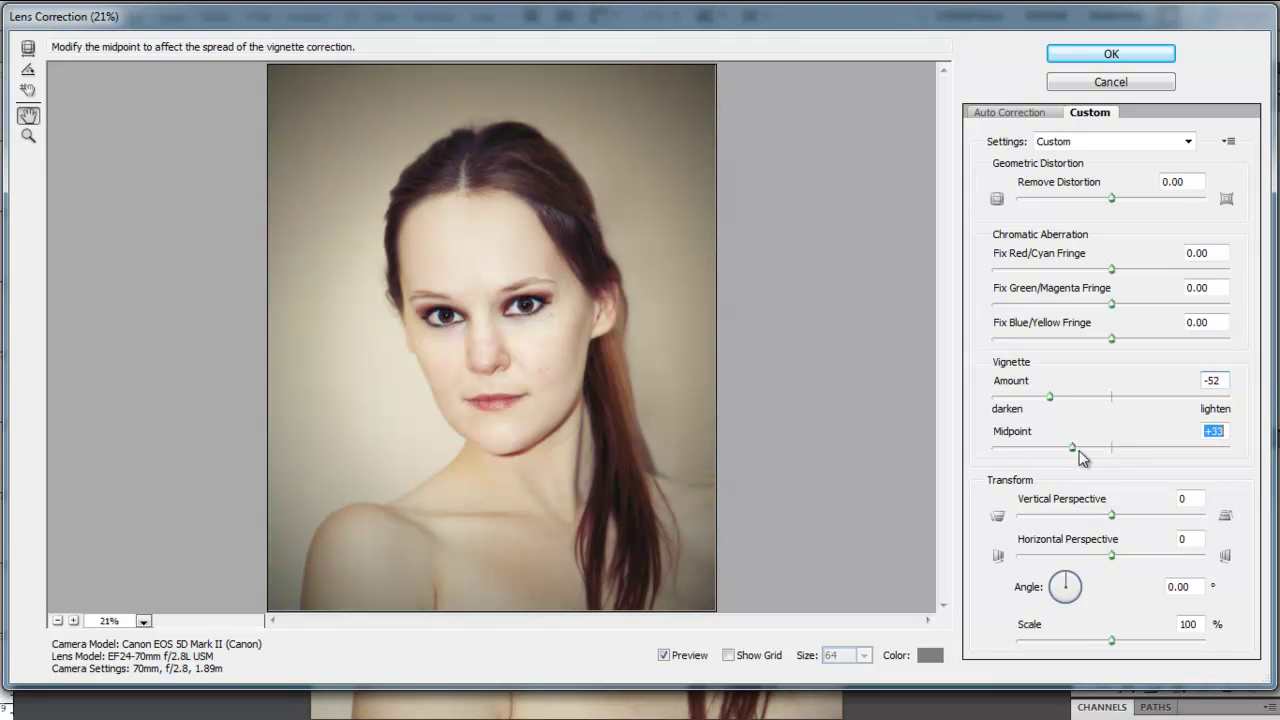
{"action": "left_click_drag", "start_coordinate": [1053, 404], "coordinate": [1073, 402]}
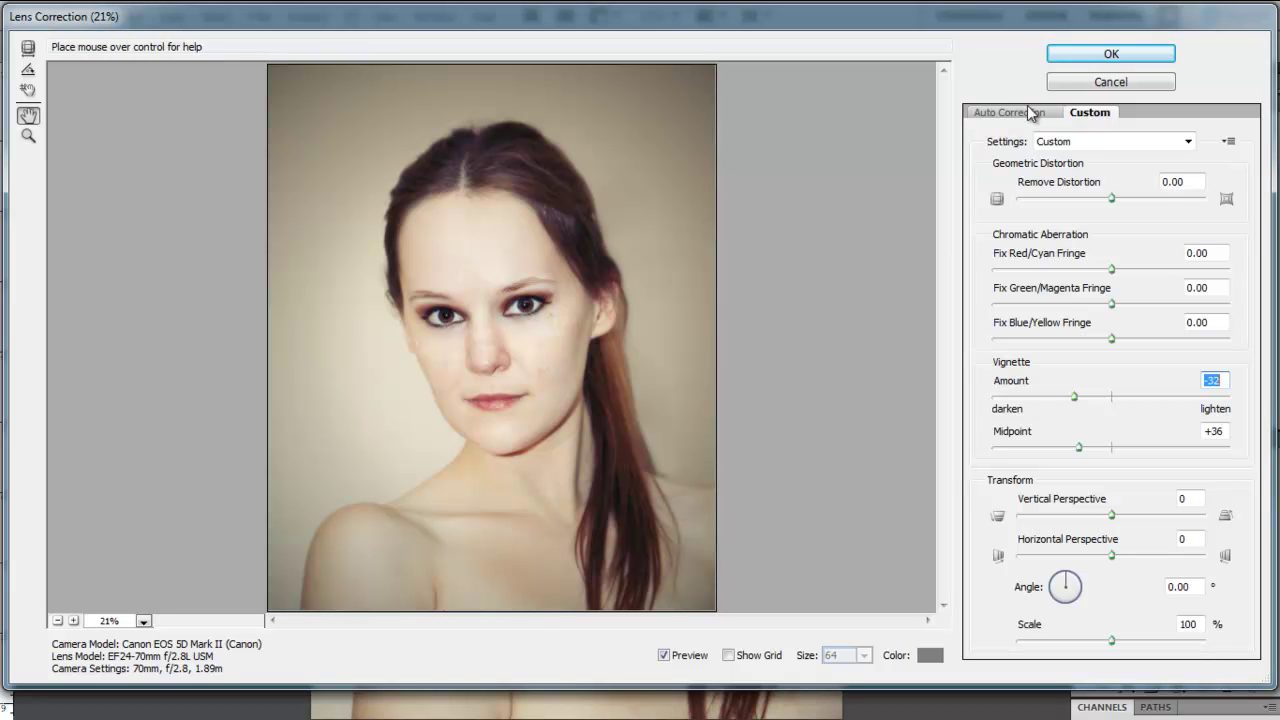
{"action": "left_click", "coordinate": [1078, 86]}
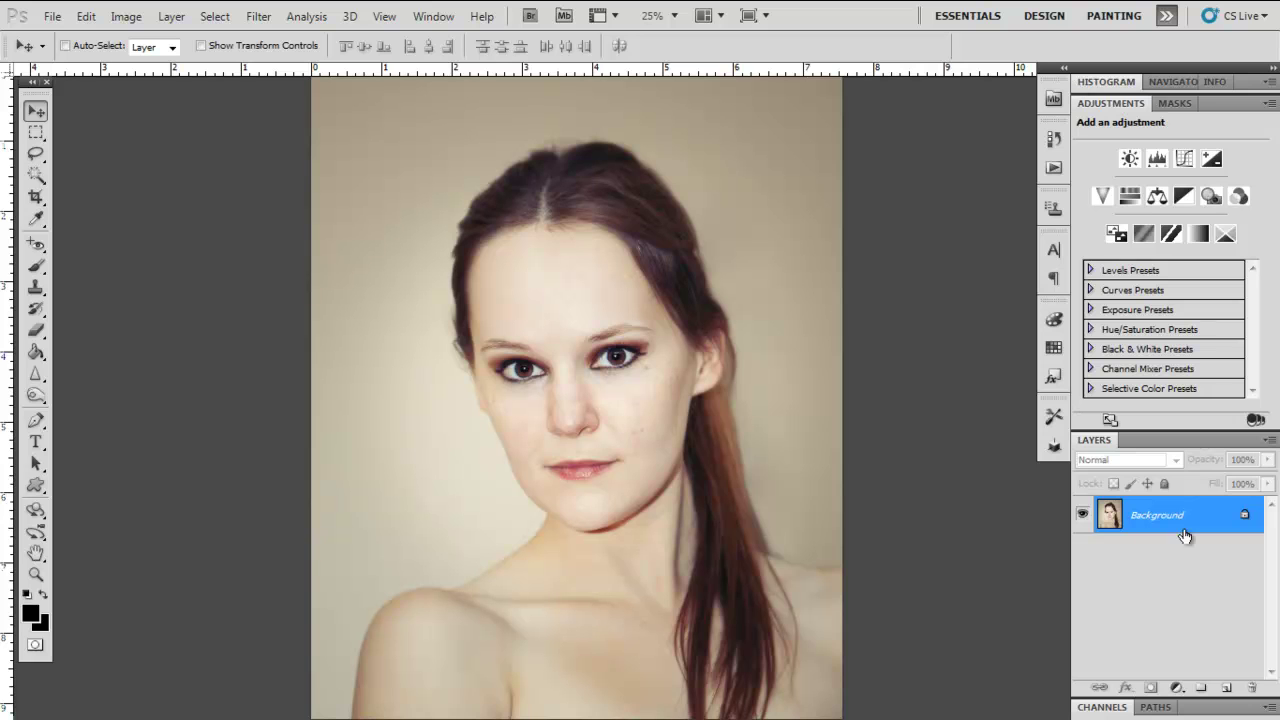
Step: Add a new layer and draw a linear Foreground to Background gradient across it with the Gradient tool
{"action": "left_click", "coordinate": [1226, 689]}
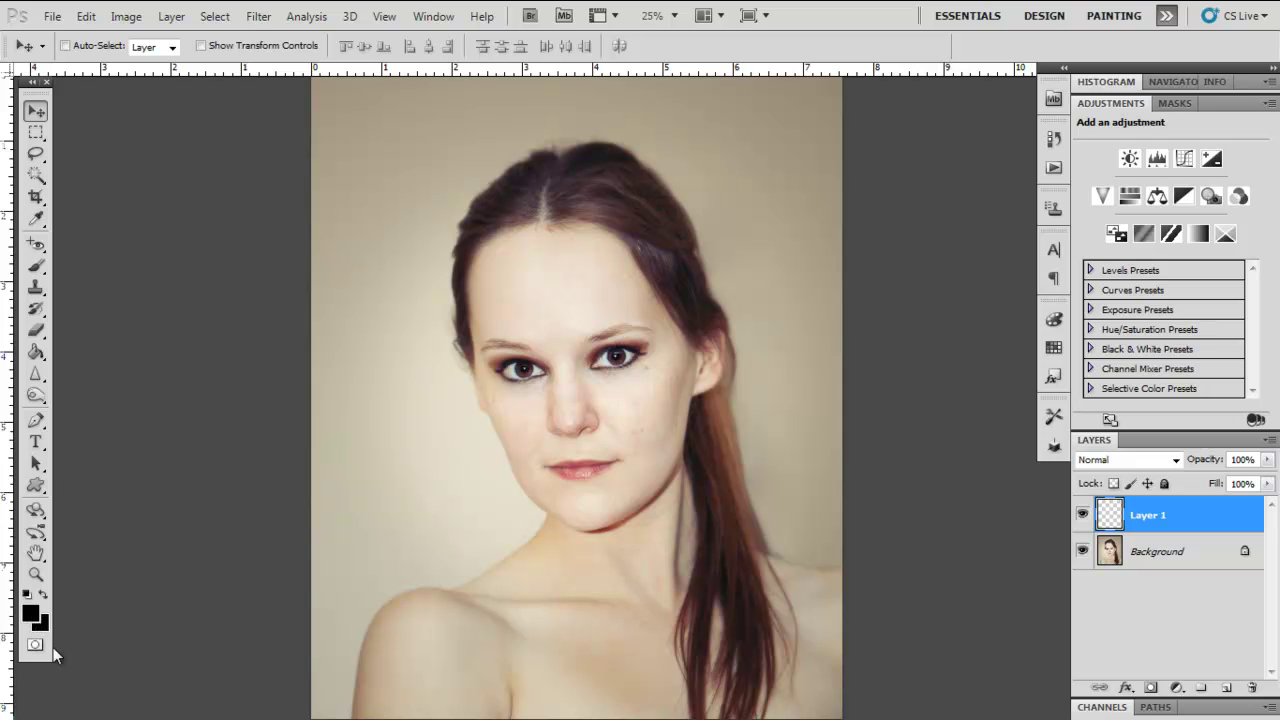
{"action": "left_click", "coordinate": [35, 352]}
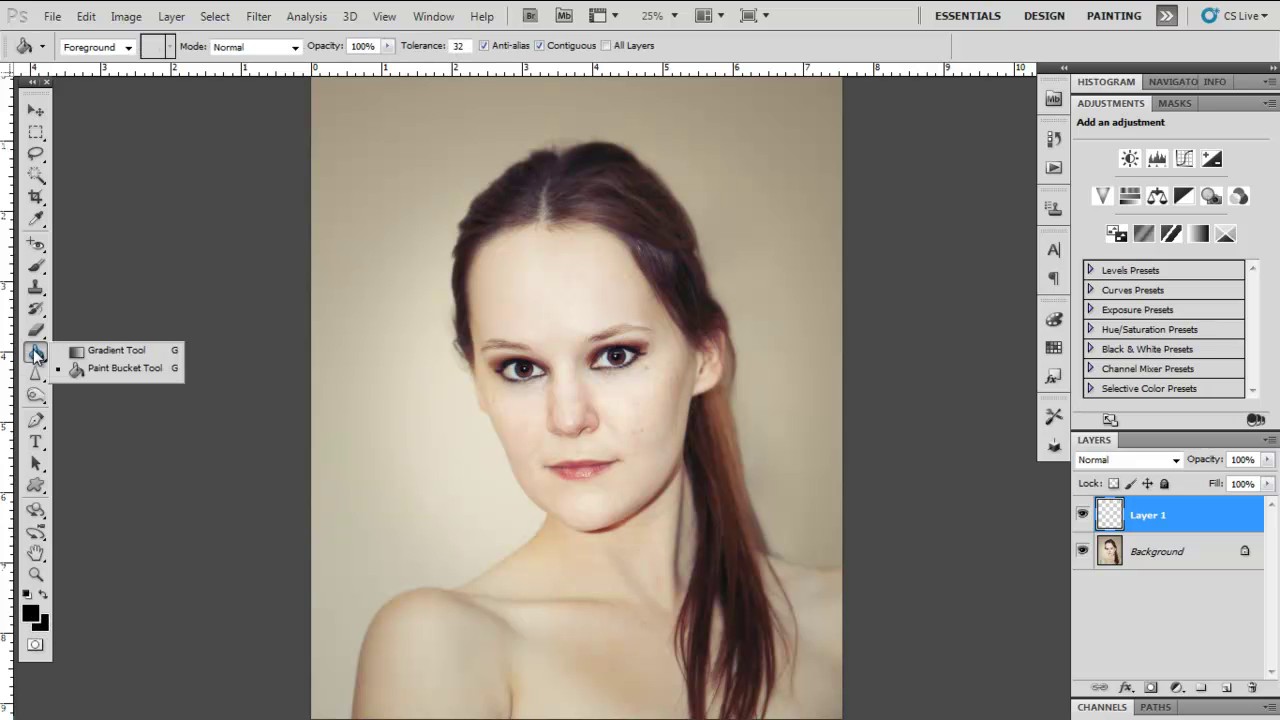
{"action": "left_click", "coordinate": [105, 352]}
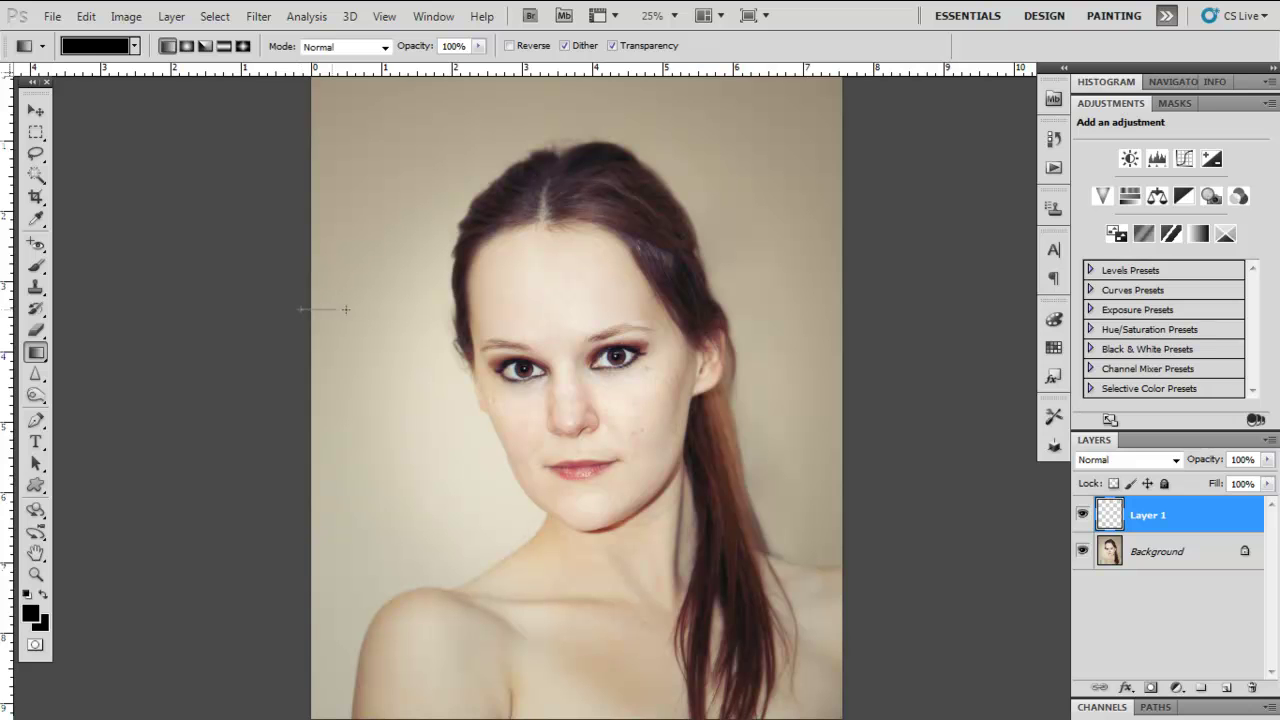
{"action": "left_click_drag", "start_coordinate": [365, 313], "coordinate": [459, 322]}
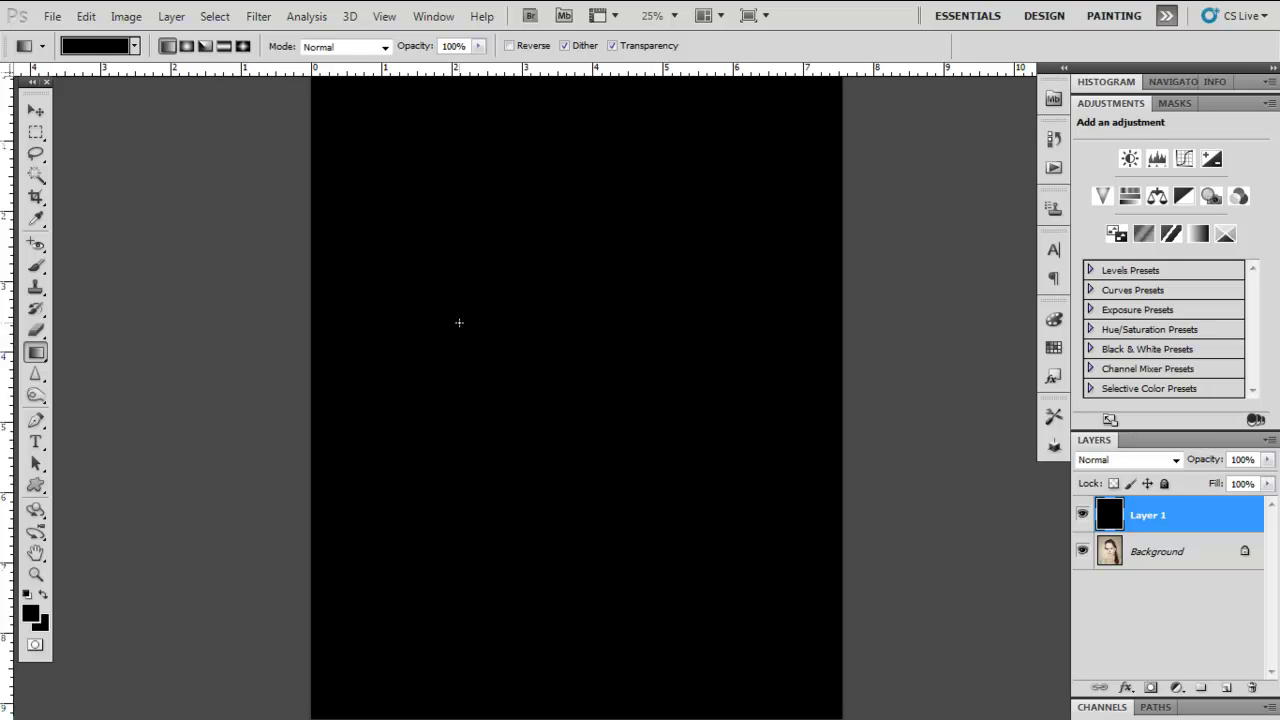
Step: Switch the gradient to the Foreground to Transparent preset and delete the black-filled layer
{"action": "left_click", "coordinate": [104, 52]}
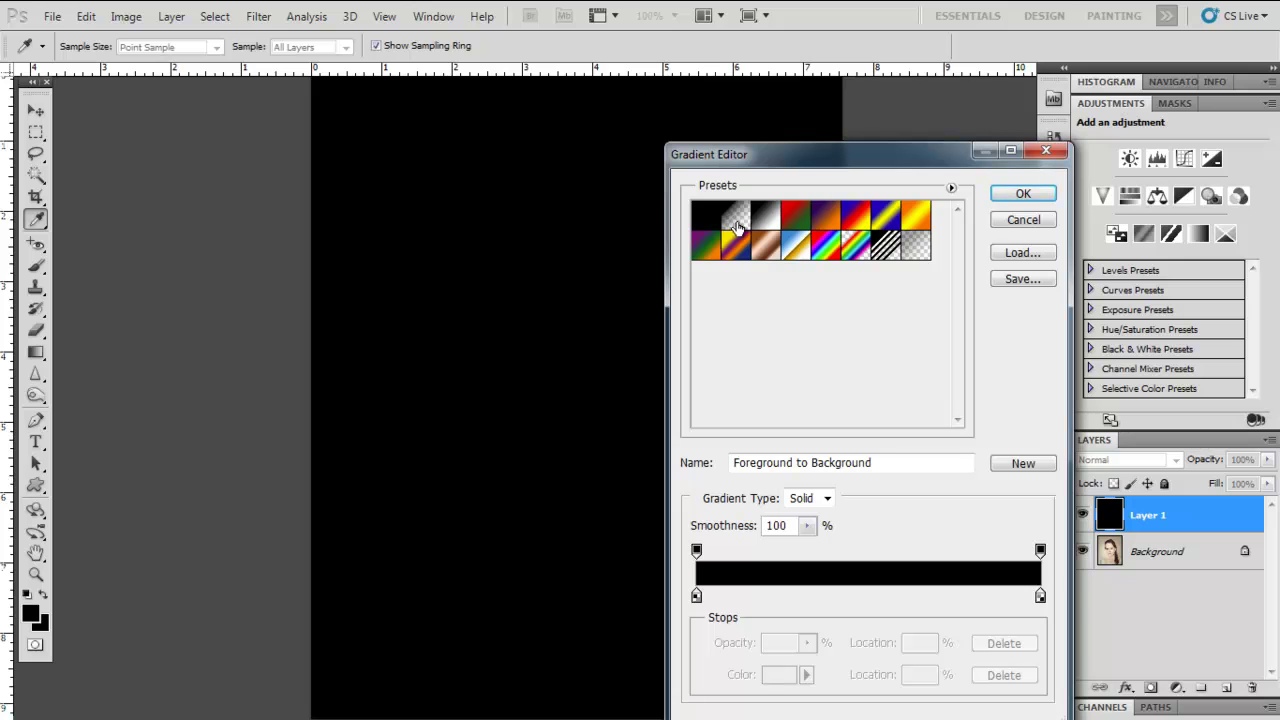
{"action": "left_click", "coordinate": [737, 220]}
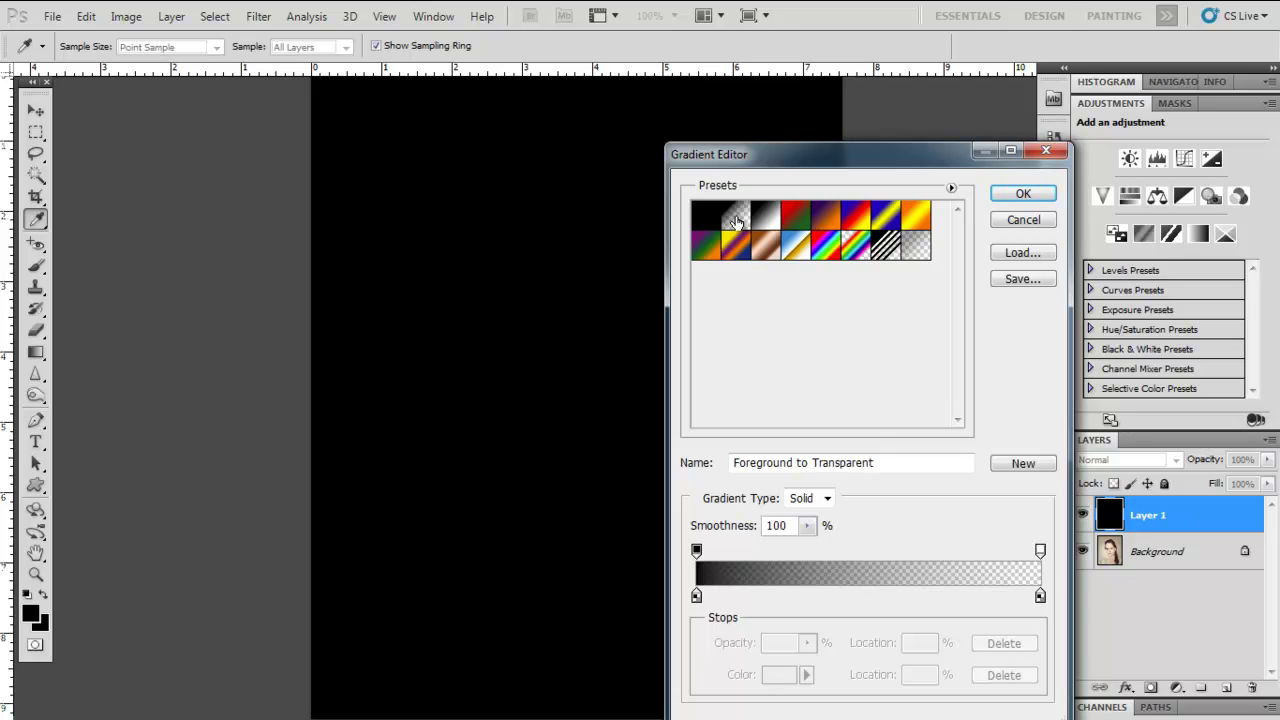
{"action": "left_click", "coordinate": [1025, 195]}
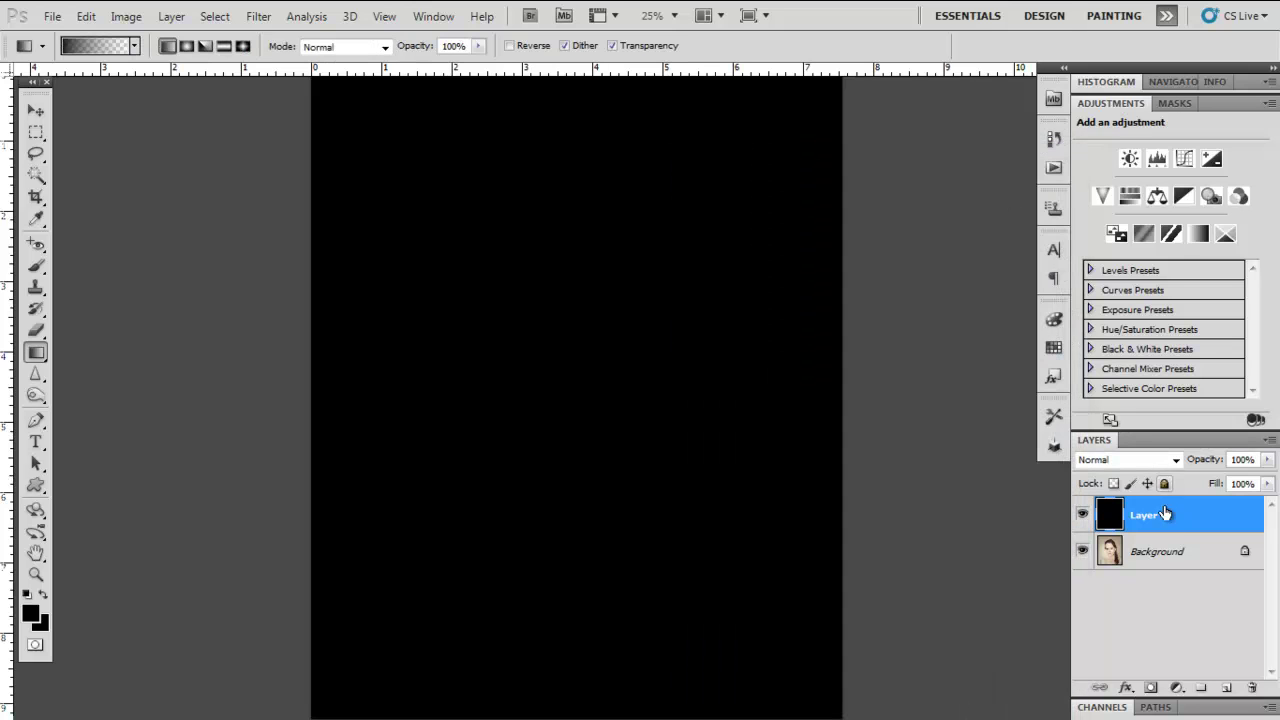
{"action": "key", "text": "Delete"}
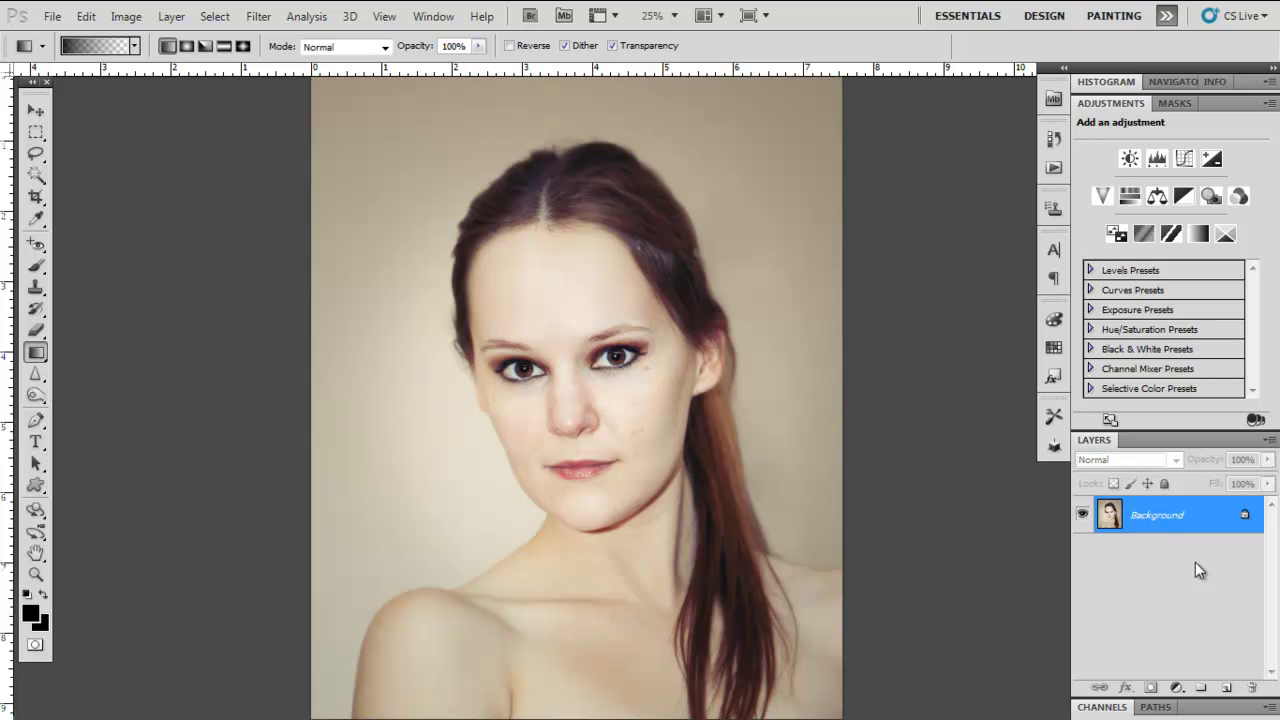
Step: Add a new layer and draw a black-to-transparent linear gradient from beyond the photo's left edge to the woman's face
{"action": "left_click", "coordinate": [1226, 688]}
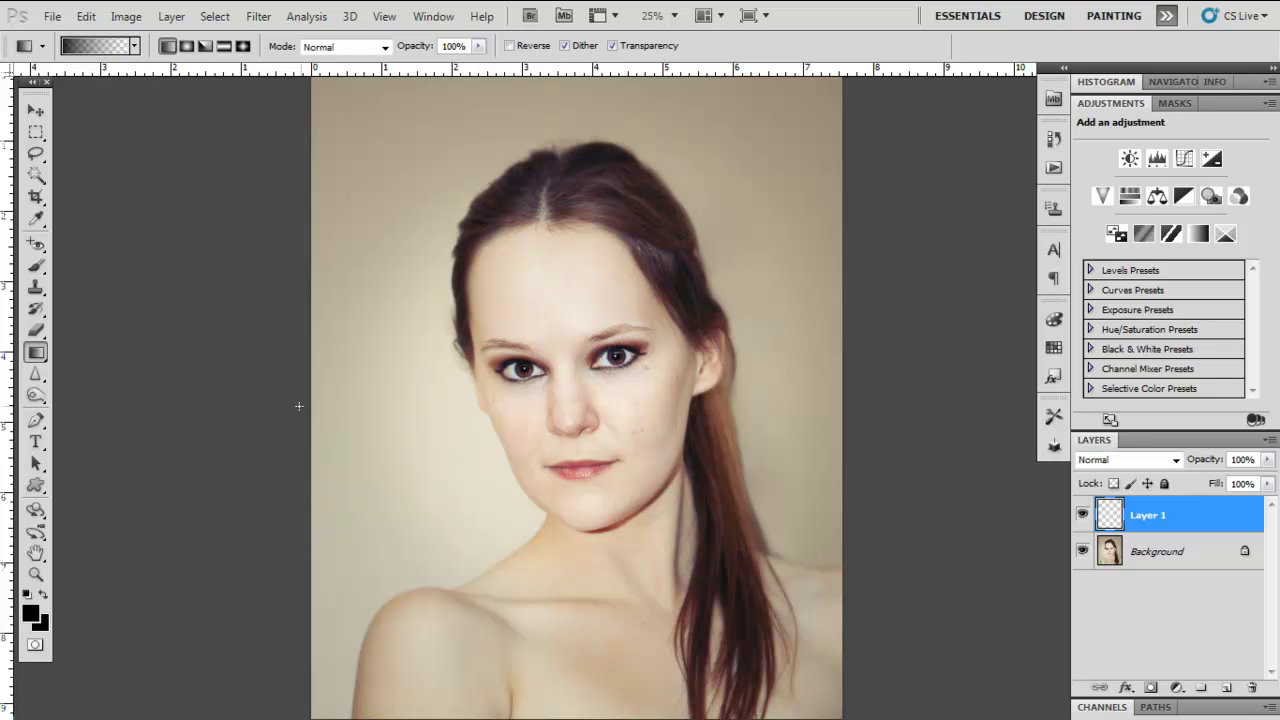
{"action": "left_click_drag", "start_coordinate": [325, 402], "coordinate": [379, 396]}
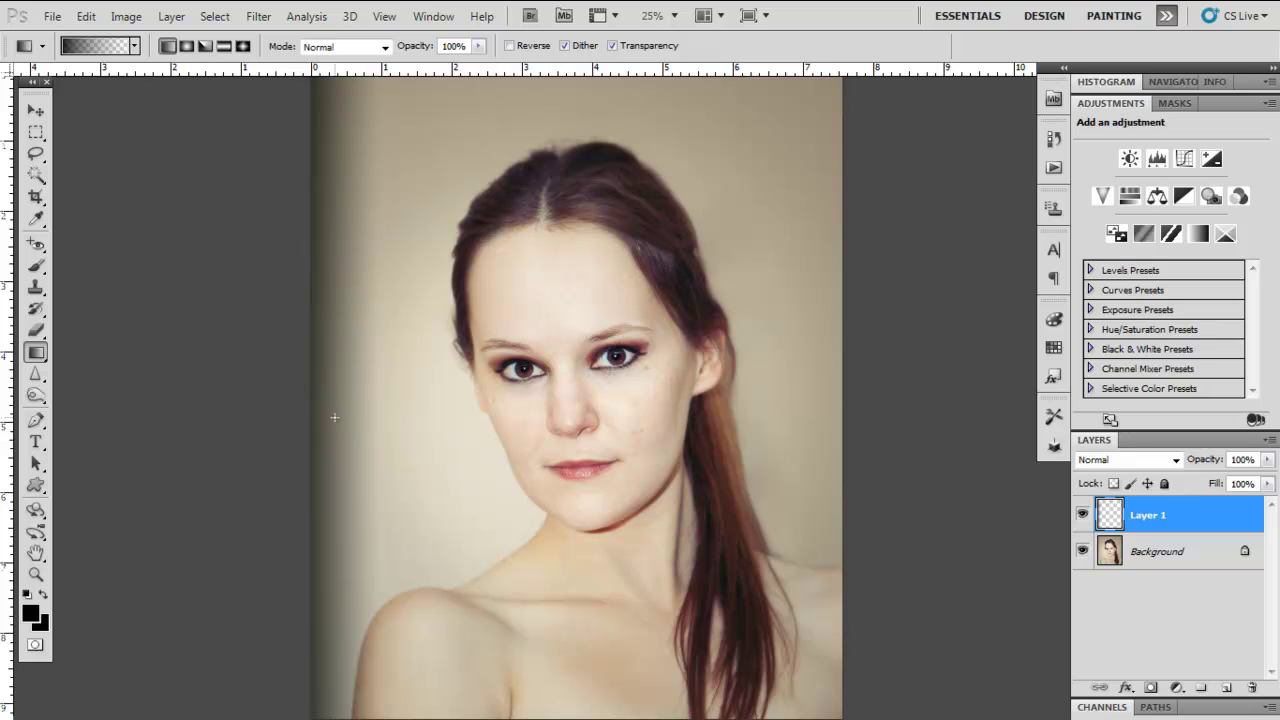
{"action": "key", "text": "ctrl+z"}
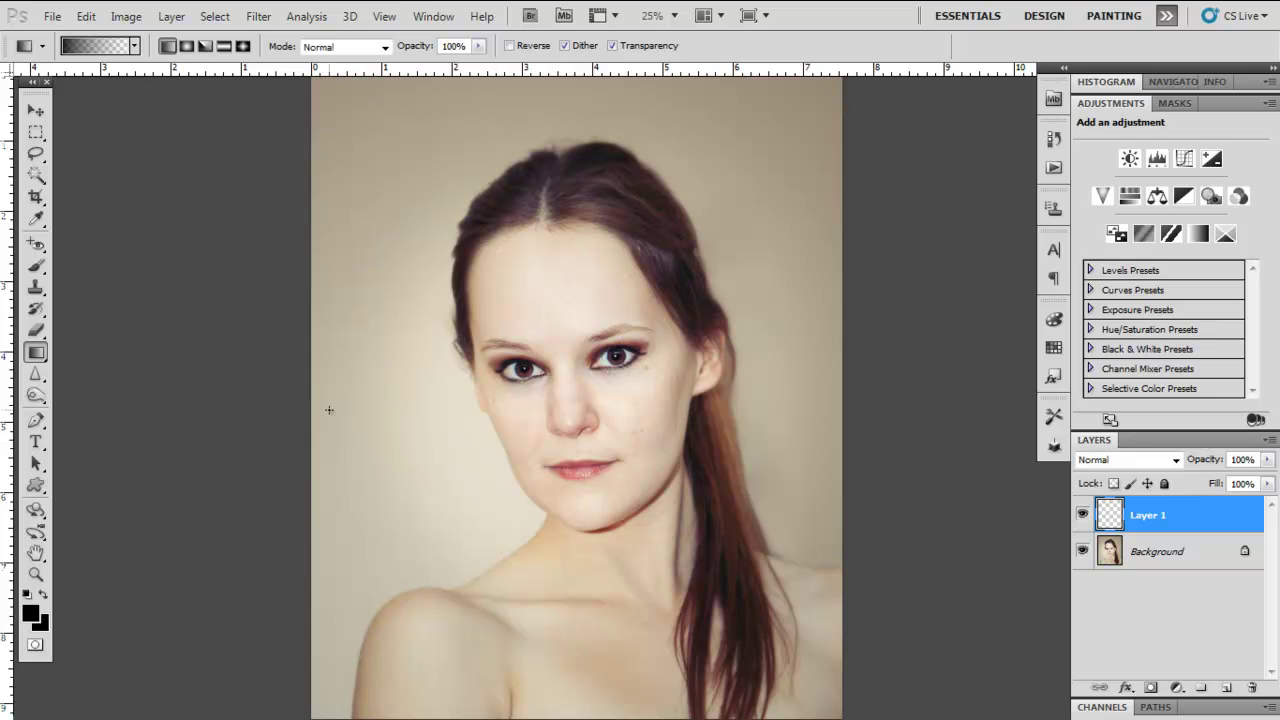
{"action": "left_click_drag", "start_coordinate": [262, 380], "coordinate": [490, 395]}
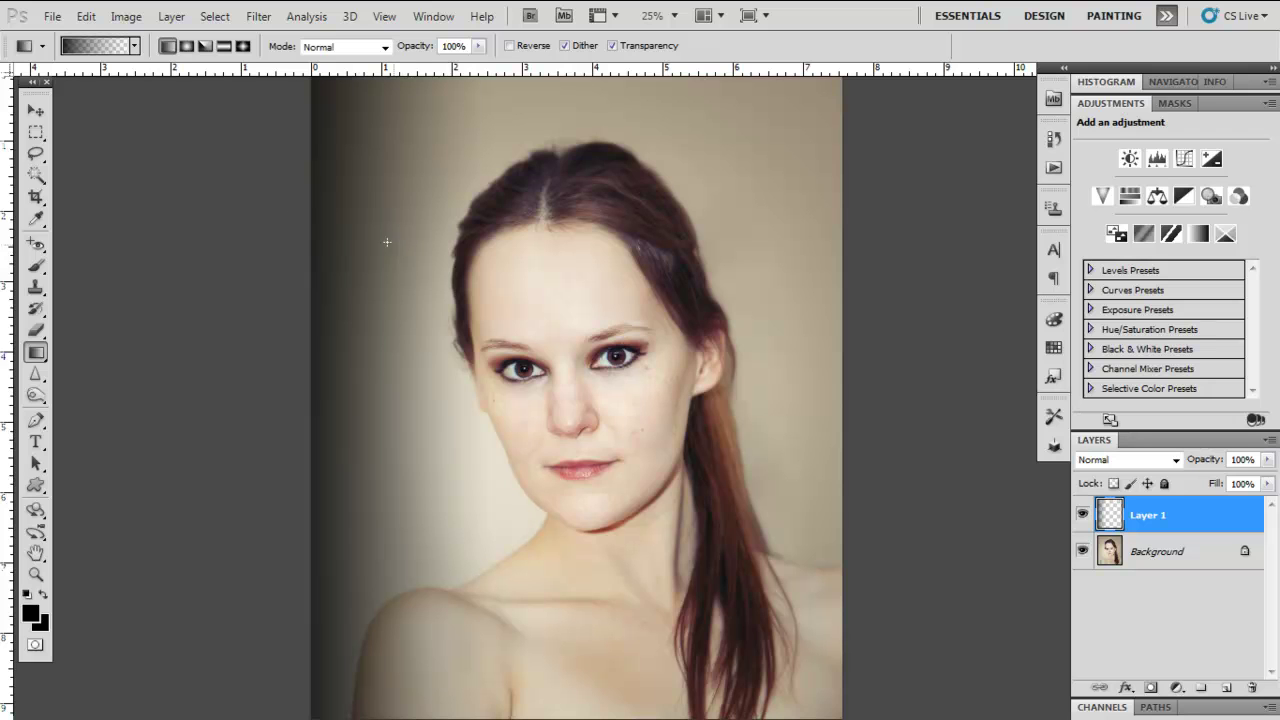
Step: Free-transform the gradient layer in Warp mode and stretch its upper-right corner outward above the photo's top edge, adjusting the curve there
{"action": "left_click", "coordinate": [34, 111]}
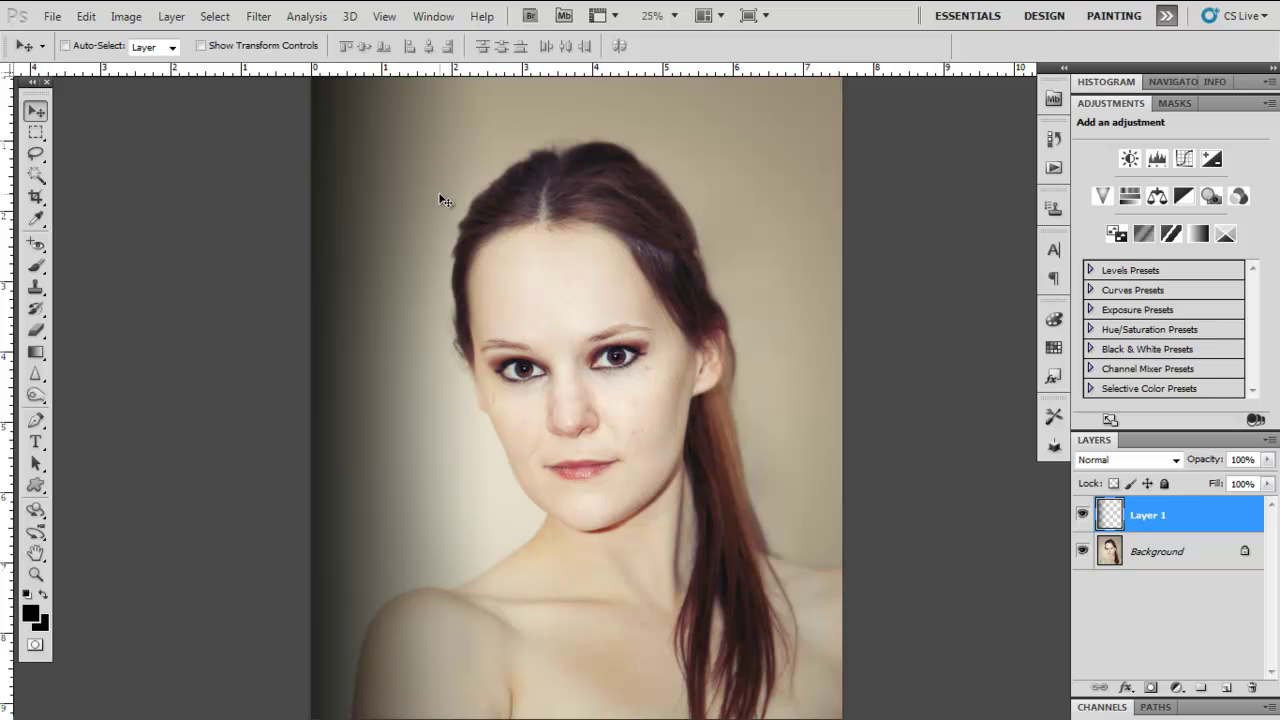
{"action": "key", "text": "ctrl+t"}
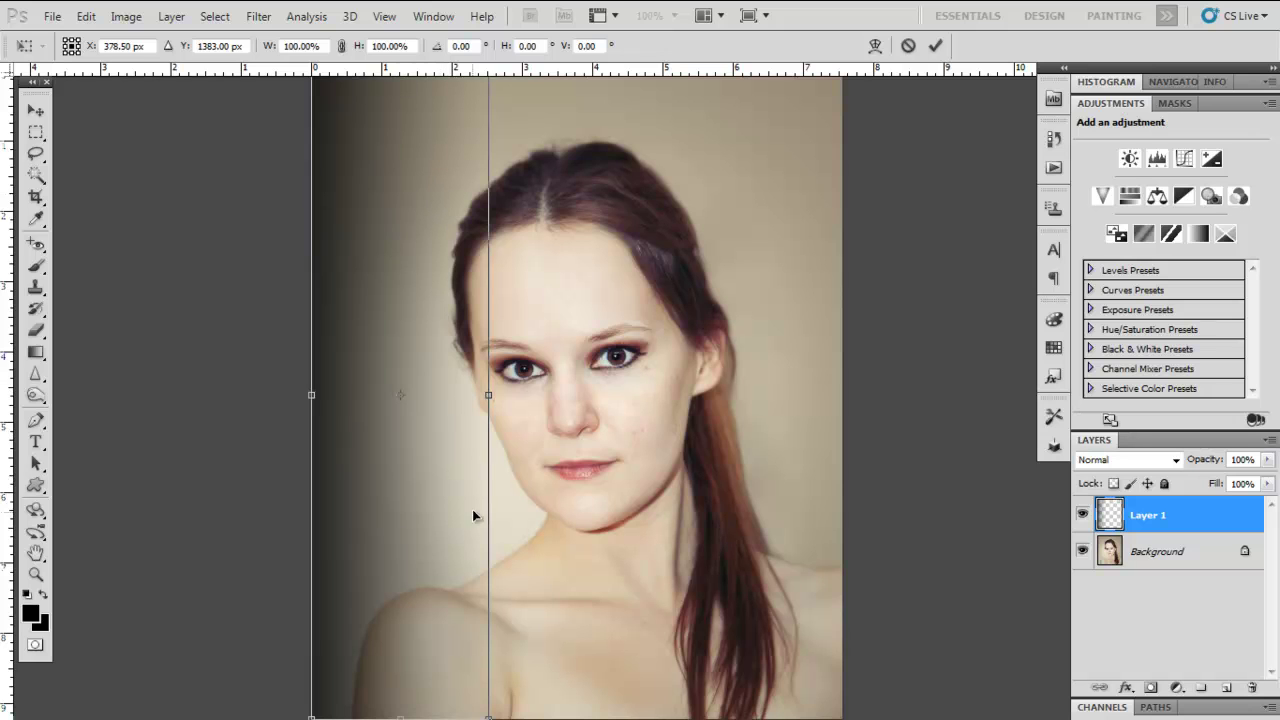
{"action": "left_click", "coordinate": [873, 46]}
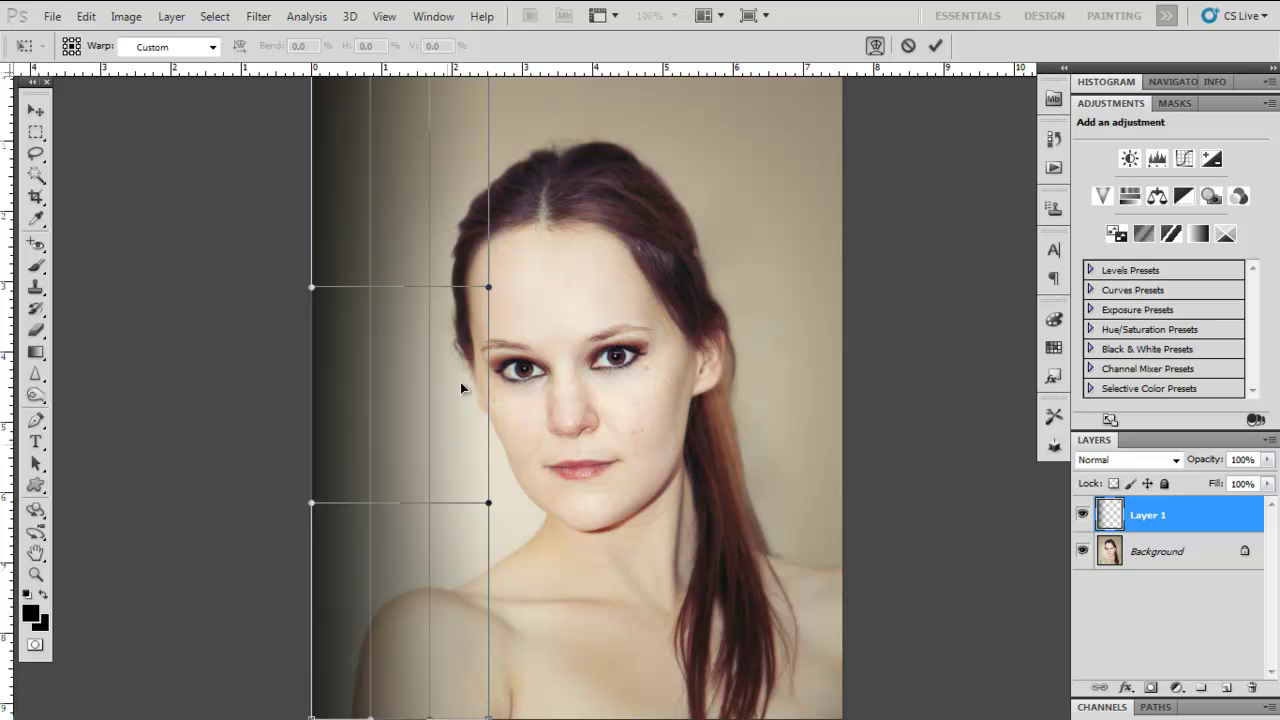
{"action": "left_click_drag", "start_coordinate": [494, 271], "coordinate": [468, 345]}
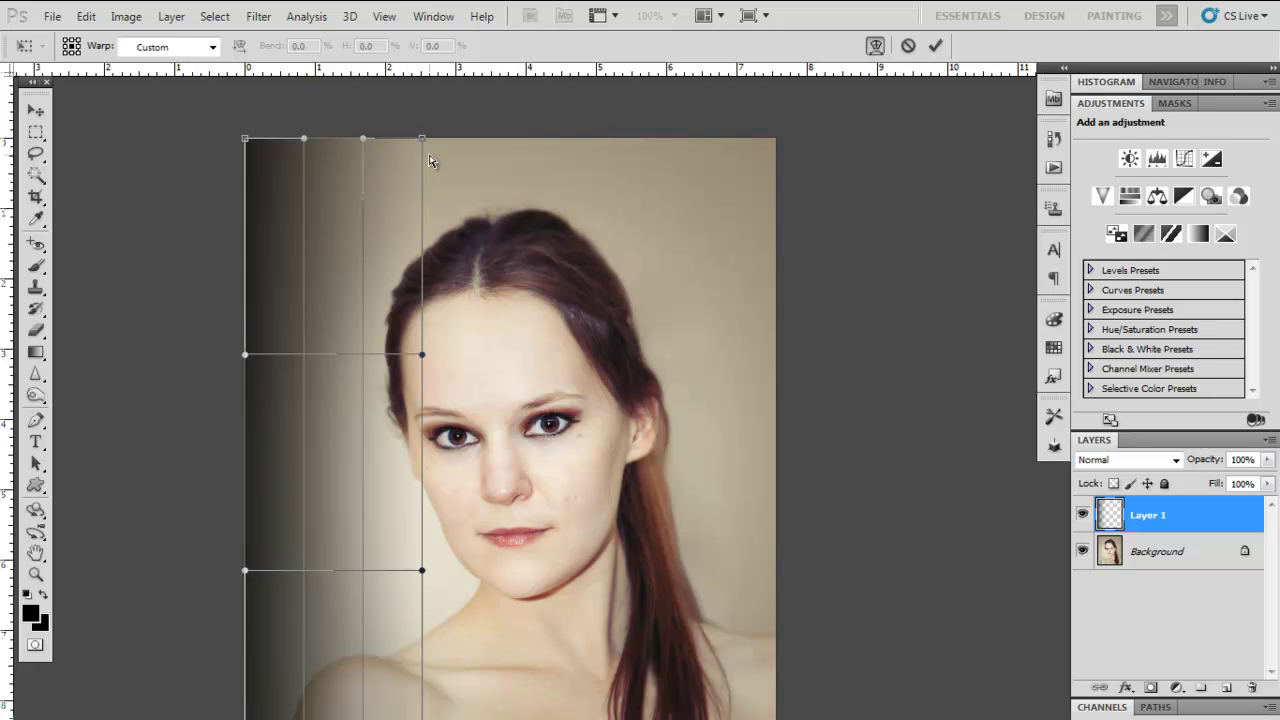
{"action": "left_click_drag", "start_coordinate": [422, 140], "coordinate": [661, 171]}
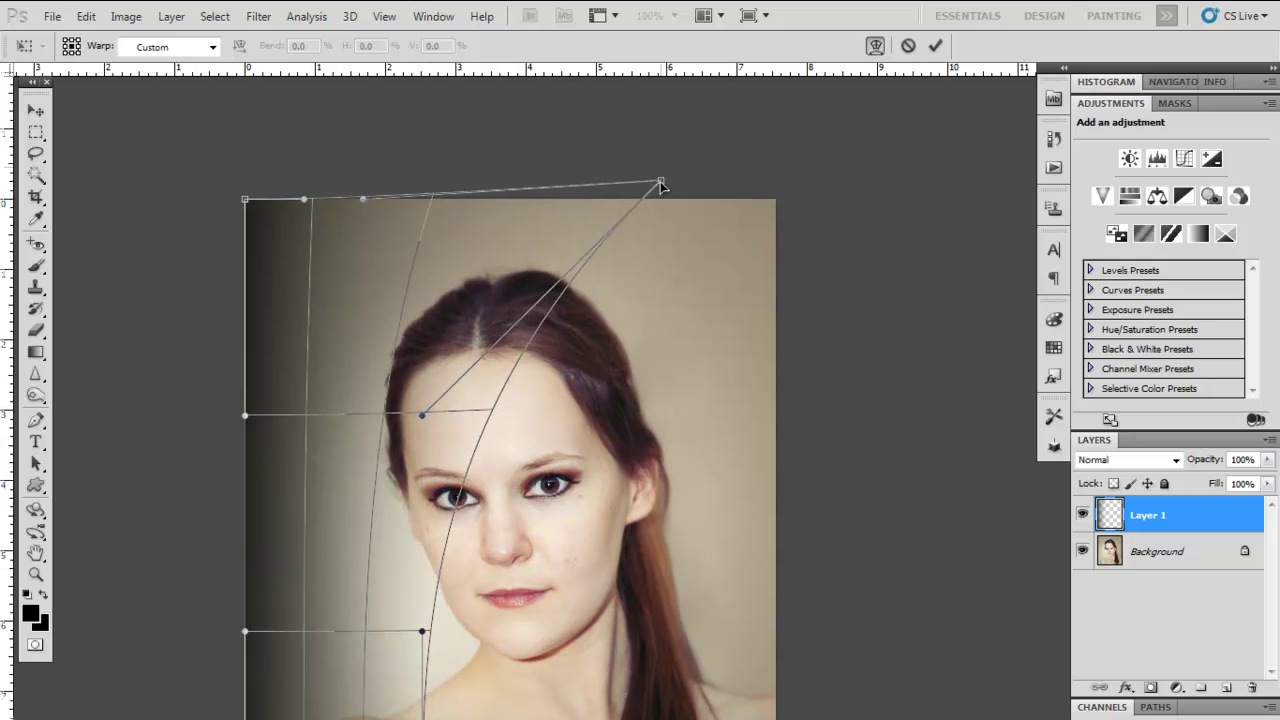
{"action": "left_click_drag", "start_coordinate": [433, 195], "coordinate": [435, 239]}
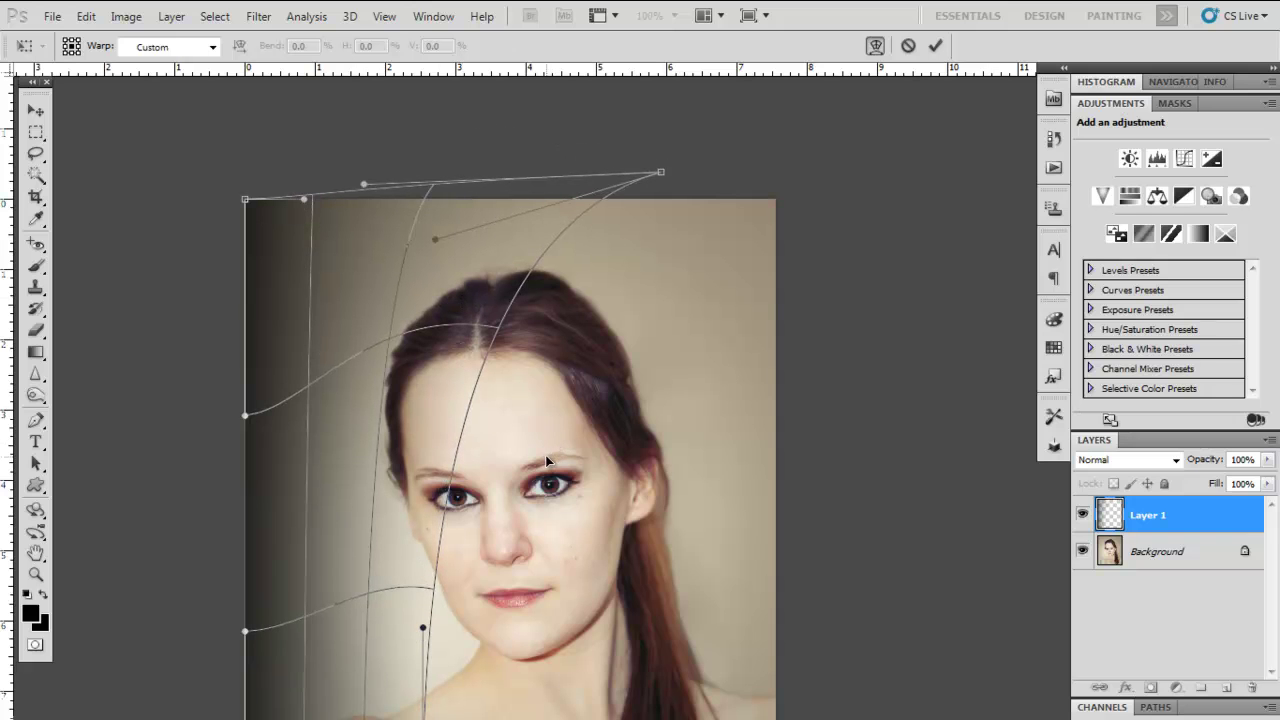
Step: Stretch the gradient warp's lower-right corner below the photo, bow its left side outward past the photo's edge, and apply the warp
{"action": "left_click_drag", "start_coordinate": [543, 514], "coordinate": [566, 371]}
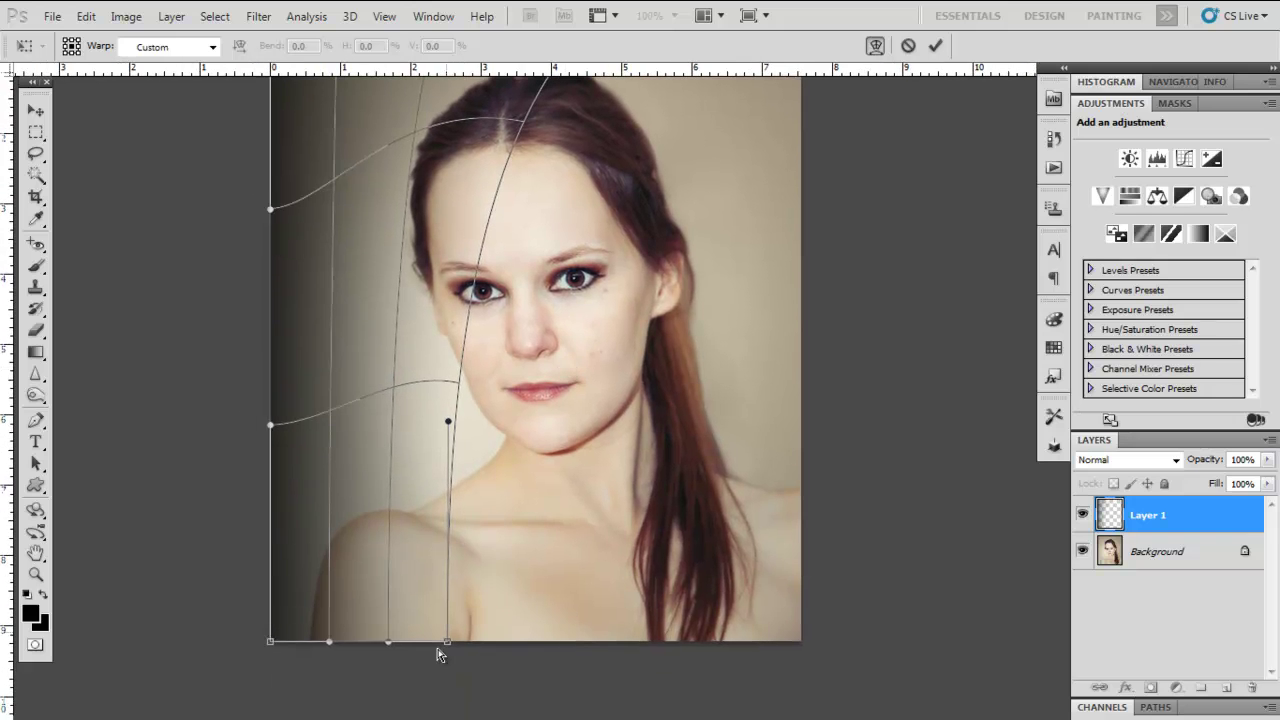
{"action": "left_click_drag", "start_coordinate": [447, 642], "coordinate": [632, 678]}
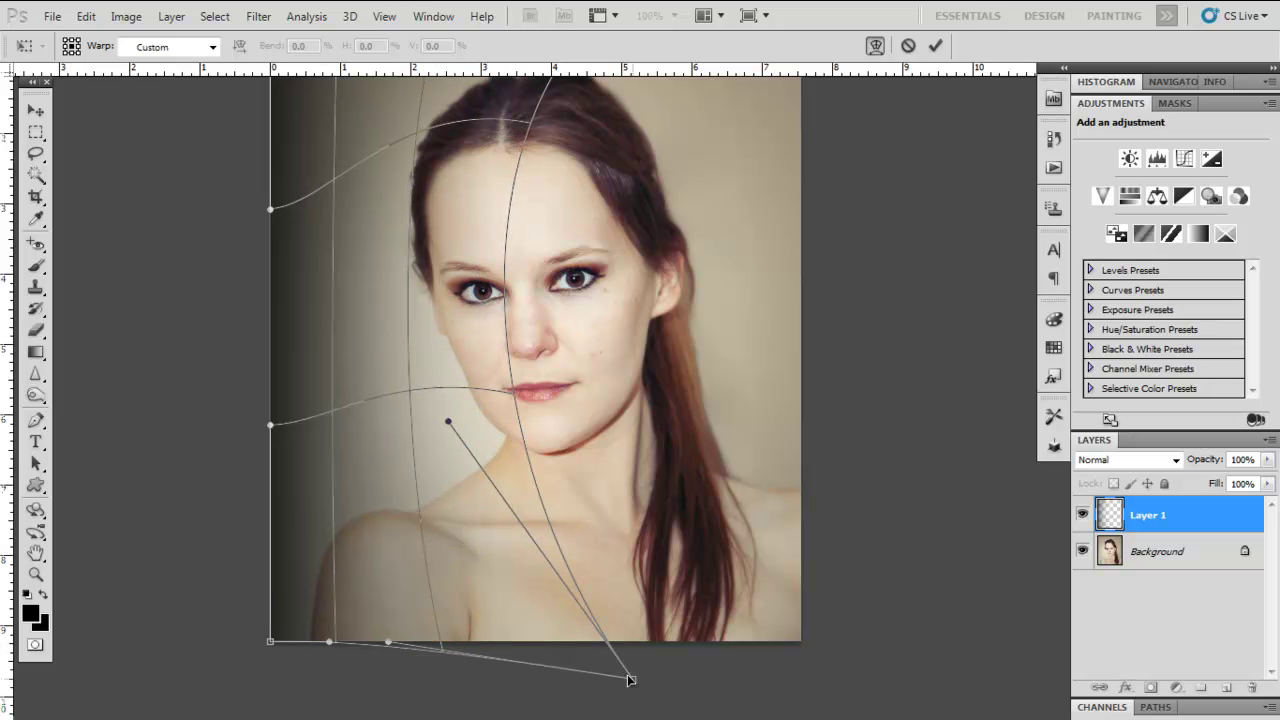
{"action": "left_click_drag", "start_coordinate": [296, 333], "coordinate": [253, 330]}
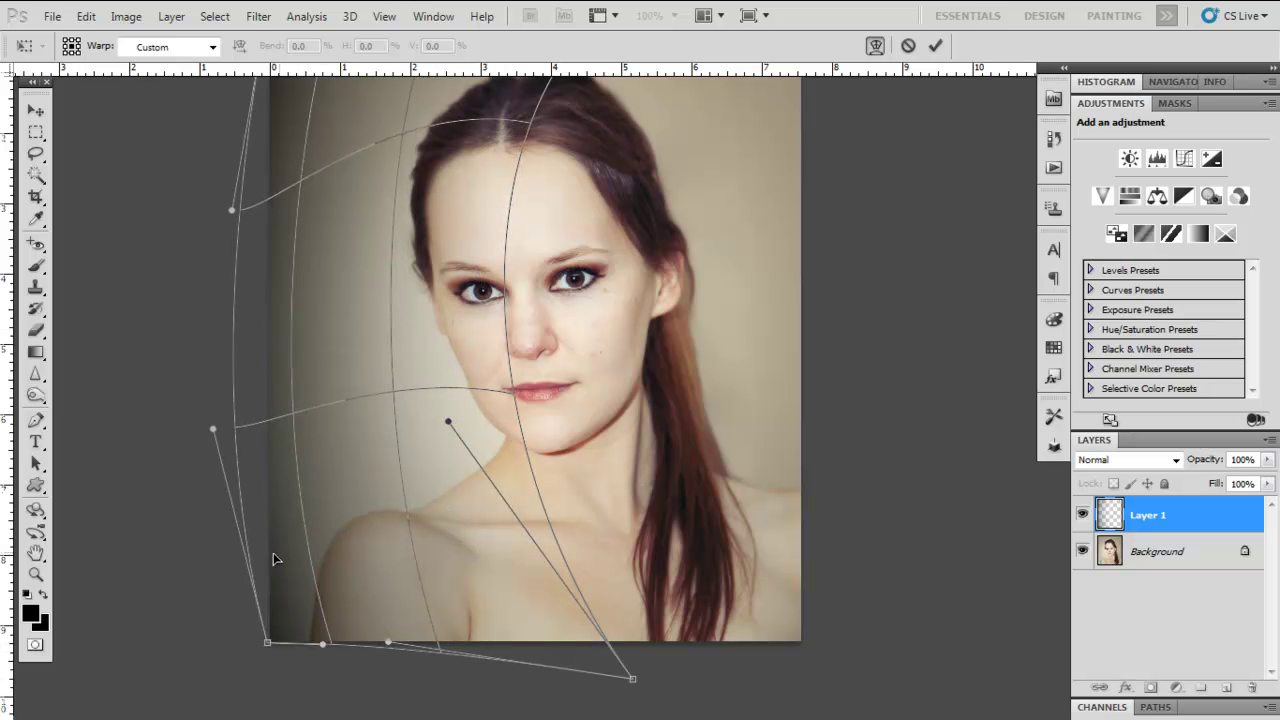
{"action": "left_click_drag", "start_coordinate": [363, 312], "coordinate": [395, 467]}
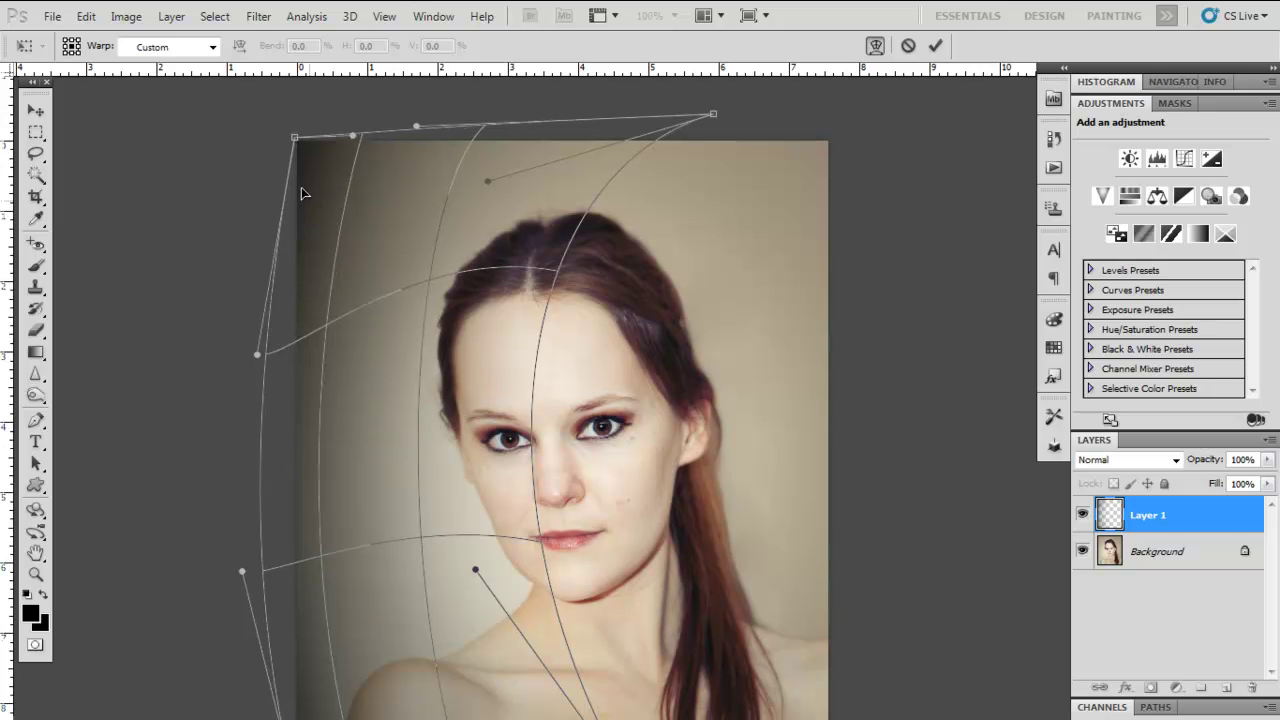
{"action": "left_click_drag", "start_coordinate": [383, 291], "coordinate": [357, 257]}
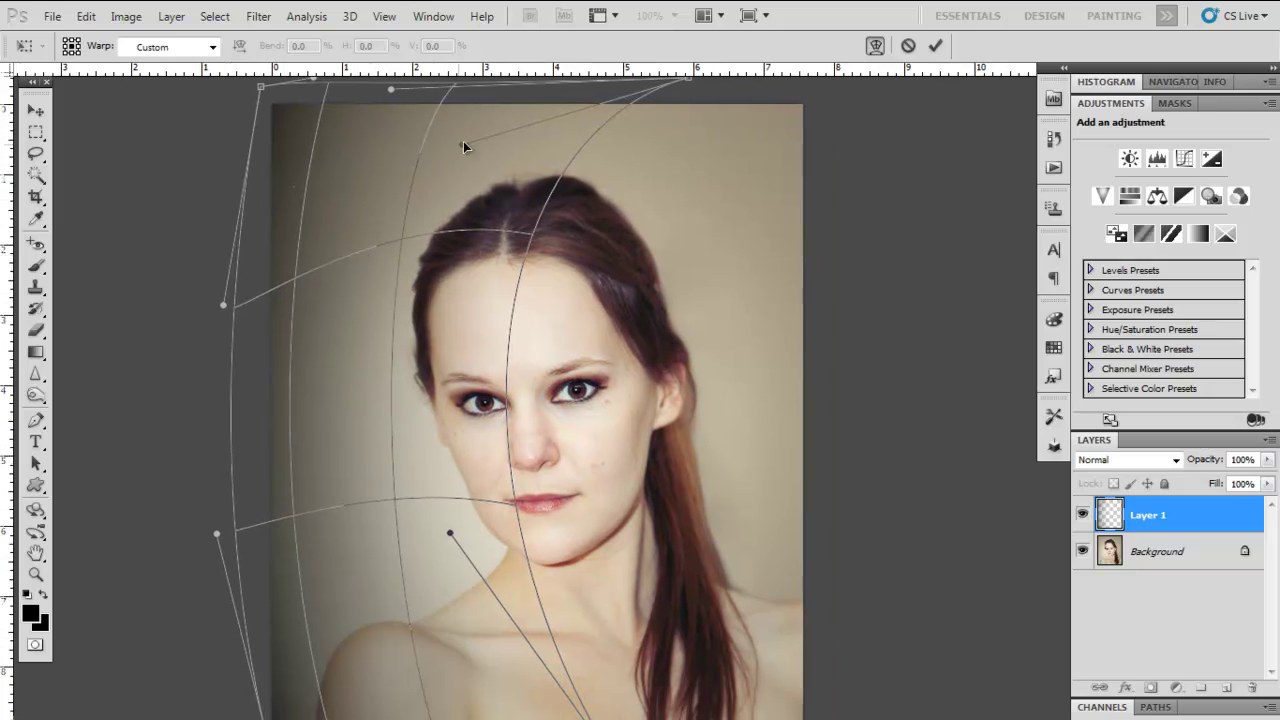
{"action": "left_click_drag", "start_coordinate": [460, 143], "coordinate": [475, 172]}
{"action": "left_click_drag", "start_coordinate": [443, 385], "coordinate": [436, 335]}
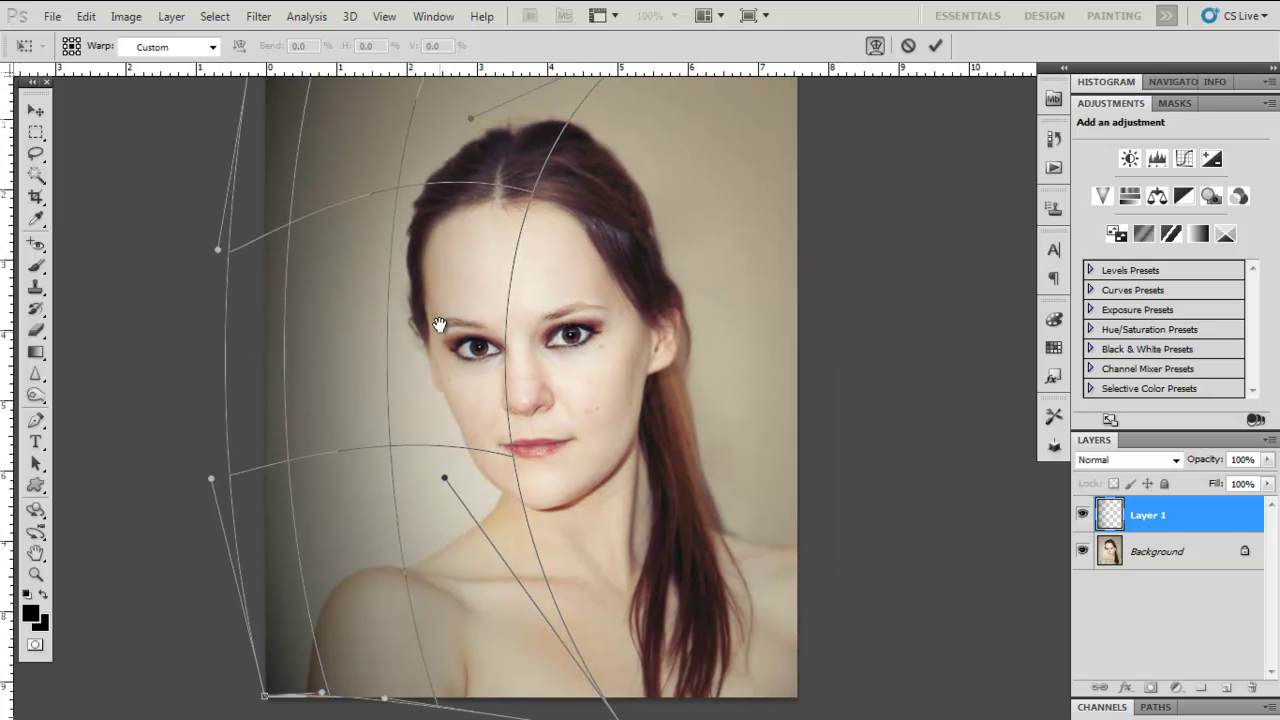
{"action": "left_click_drag", "start_coordinate": [464, 549], "coordinate": [495, 583]}
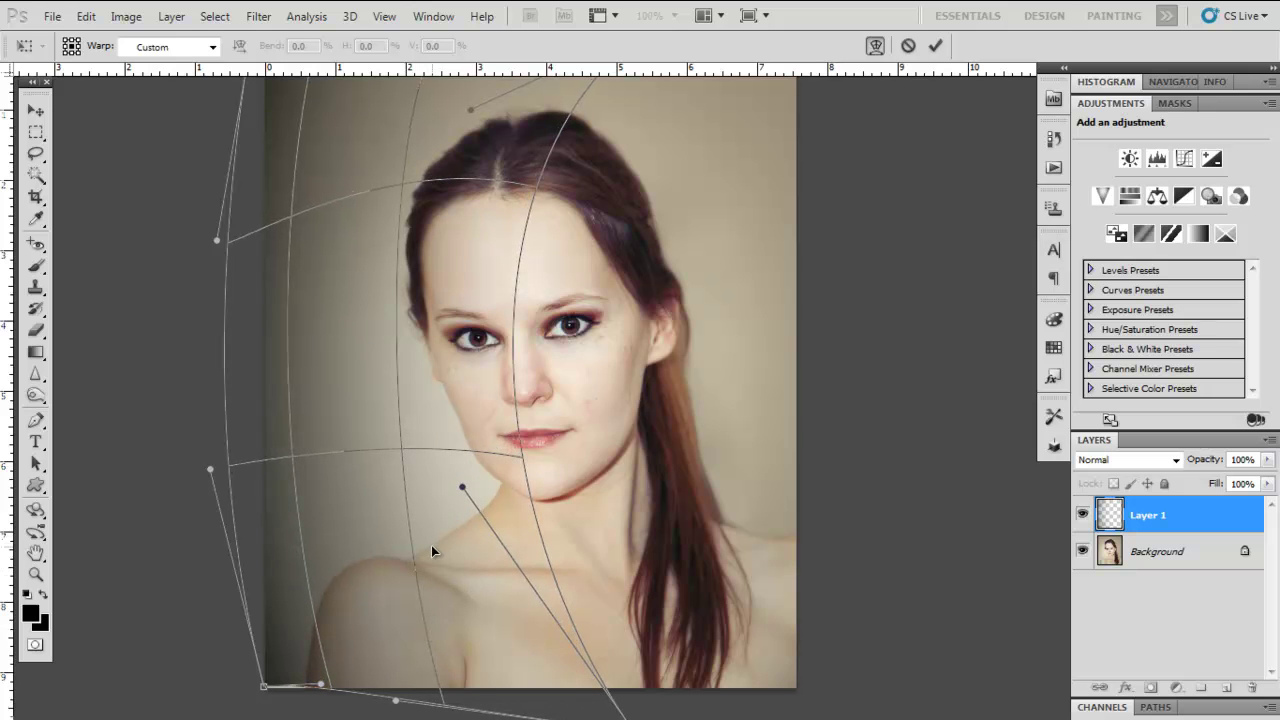
{"action": "key", "text": "Return"}
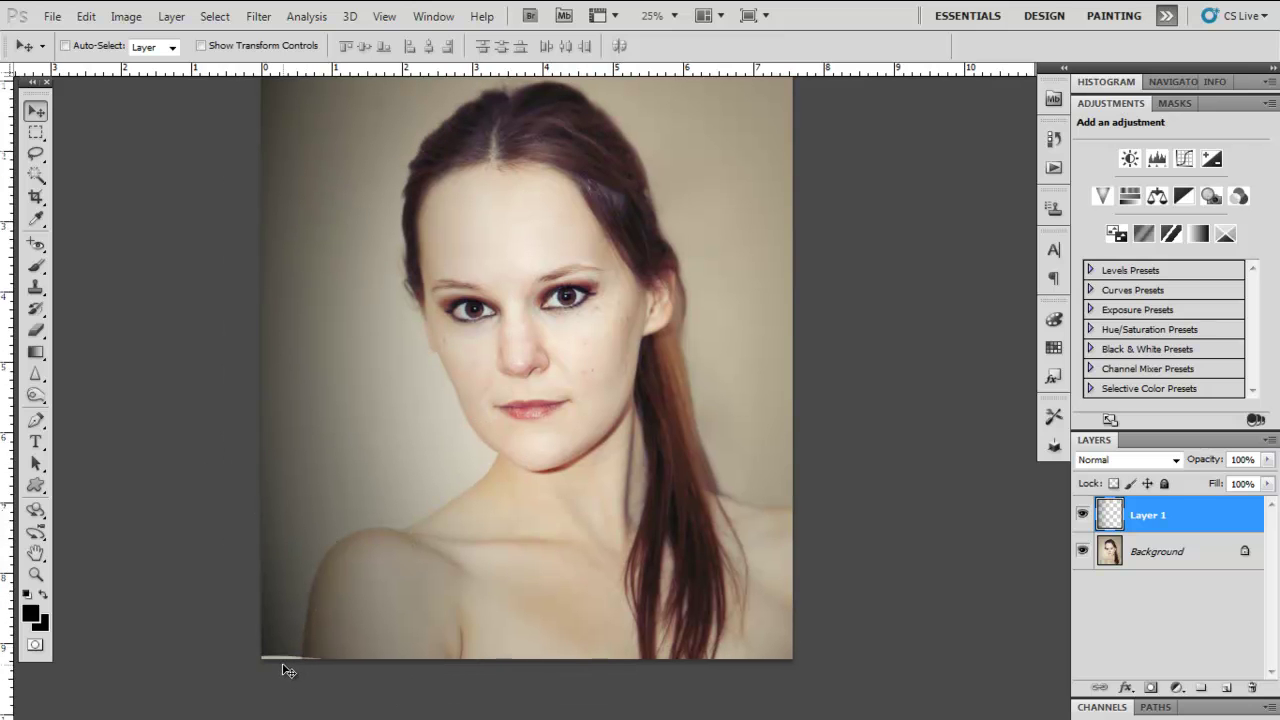
Step: Warp the gradient layer again, pulling its lower-left area down to cover the uncovered strip in the photo's corner
{"action": "key", "text": "ctrl+t"}
{"action": "left_click_drag", "start_coordinate": [339, 553], "coordinate": [351, 443]}
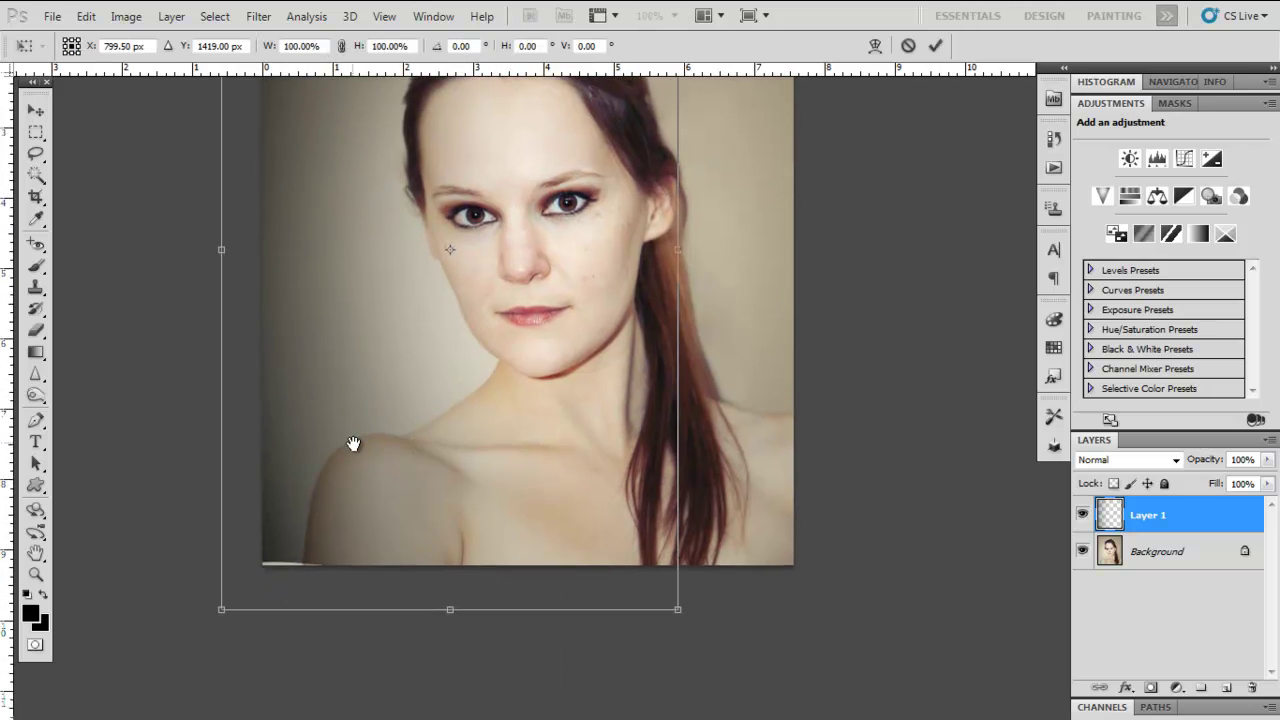
{"action": "left_click", "coordinate": [875, 47]}
{"action": "left_click_drag", "start_coordinate": [275, 558], "coordinate": [285, 581]}
{"action": "key", "text": "Return"}
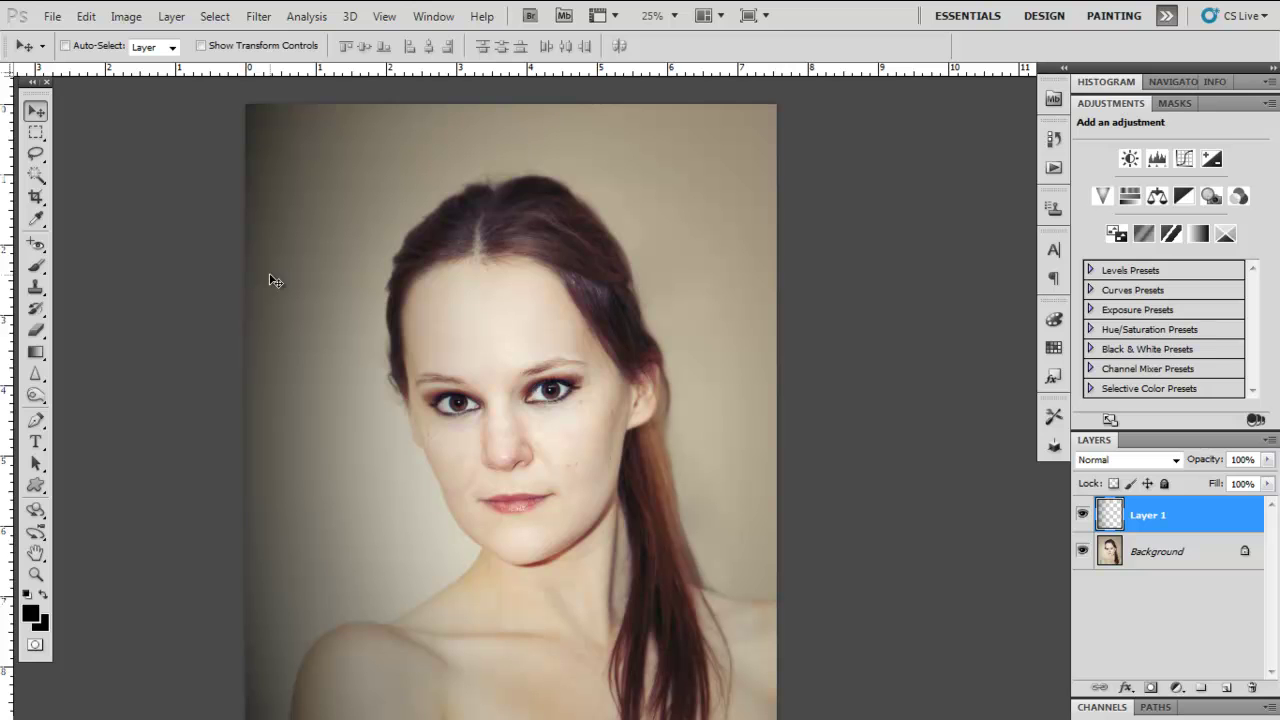
Step: Duplicate the warped gradient layer and mirror the copy horizontally over the photo's right edge
{"action": "key", "text": "ctrl+j"}
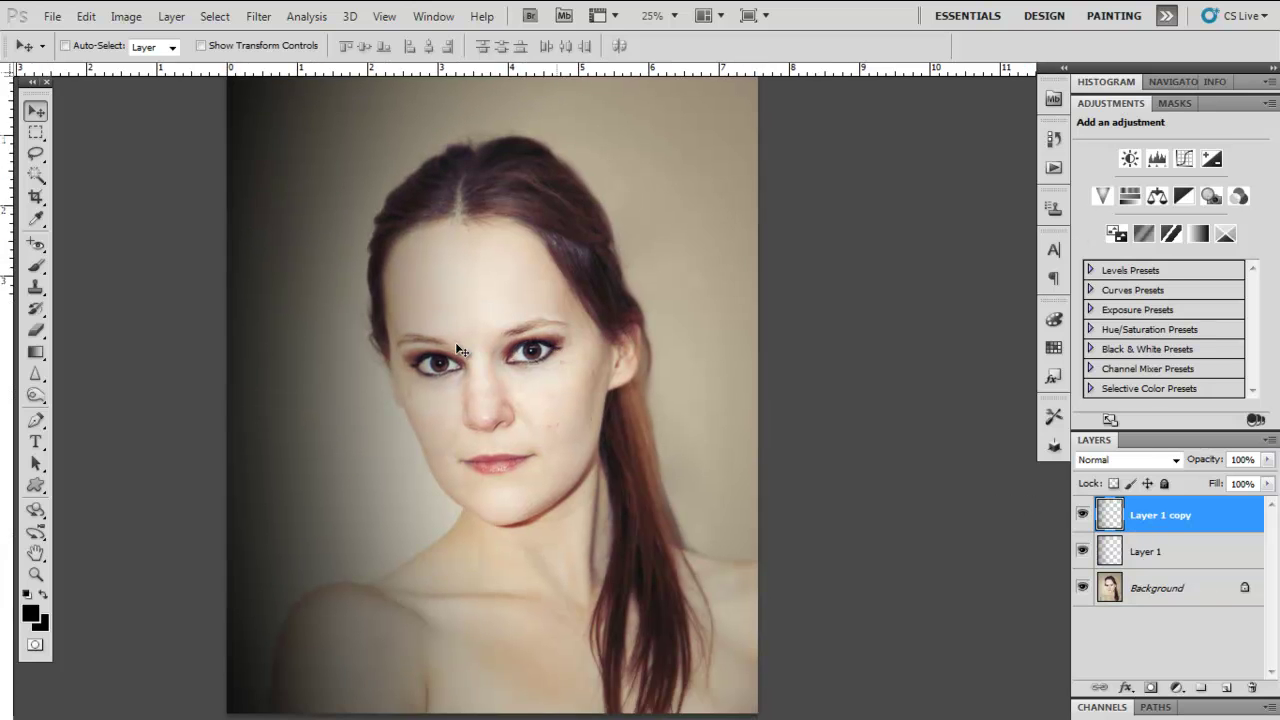
{"action": "left_click_drag", "start_coordinate": [277, 314], "coordinate": [680, 357]}
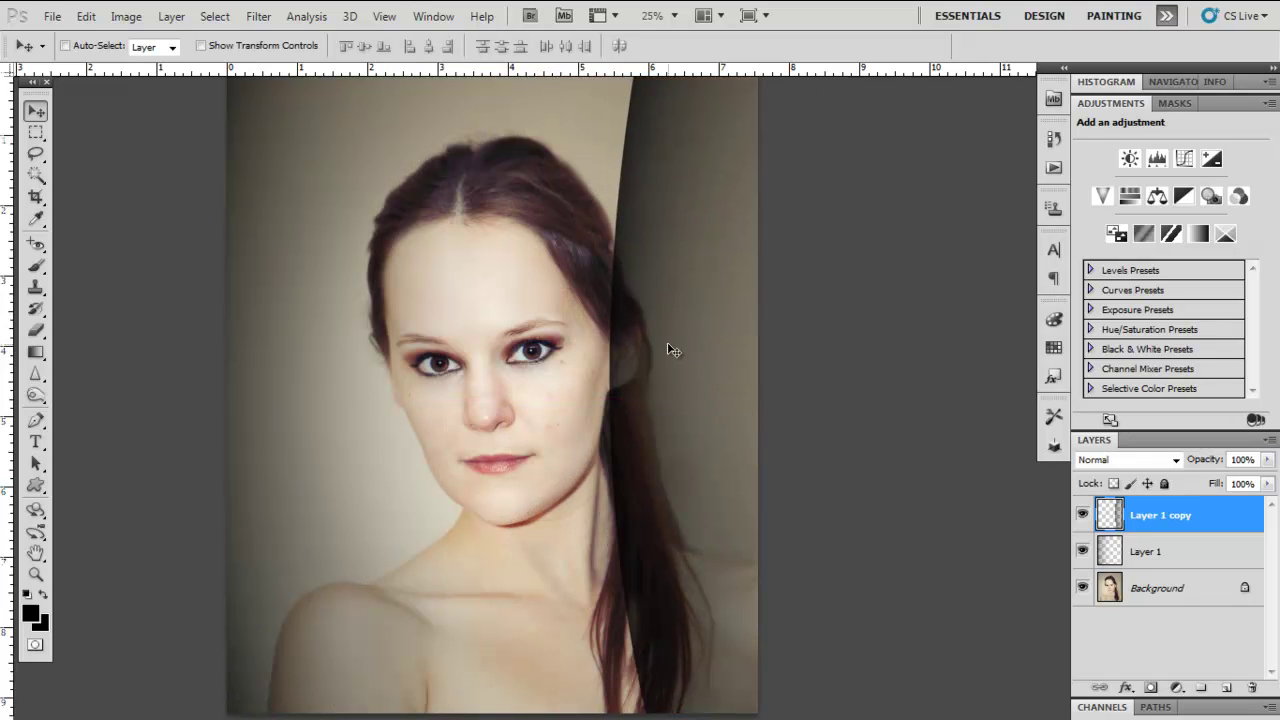
{"action": "left_click", "coordinate": [86, 16]}
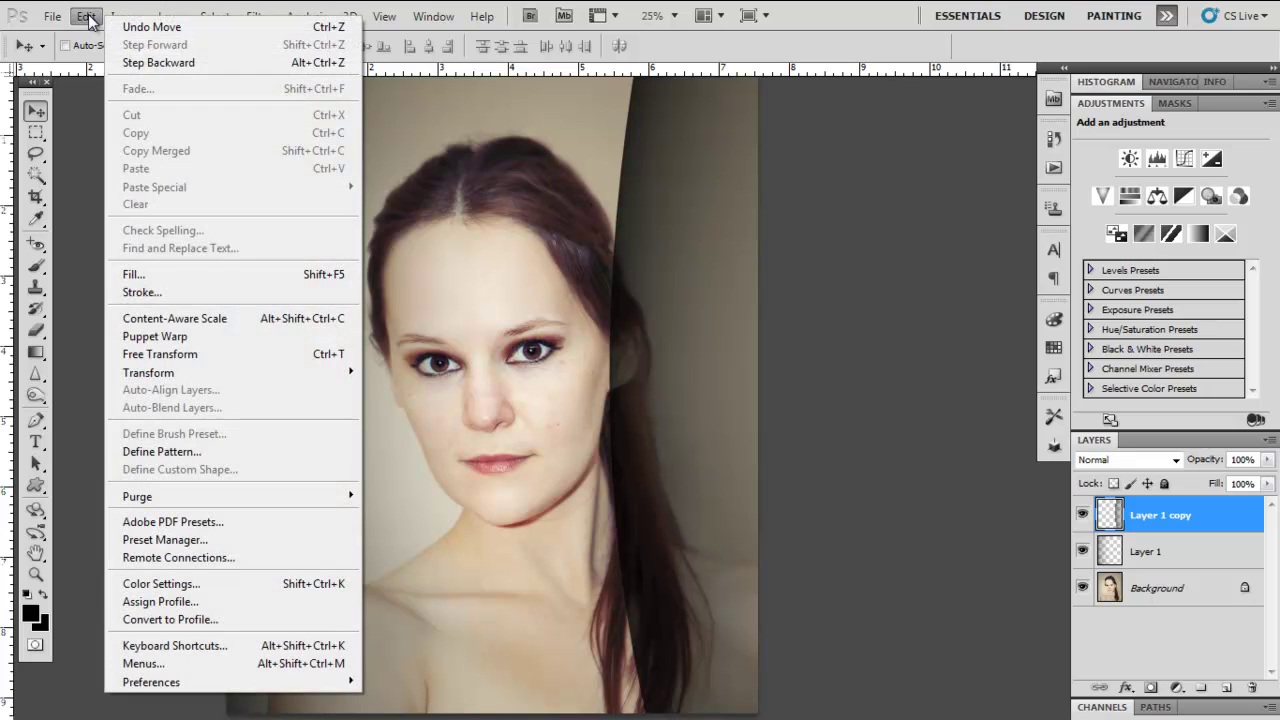
{"action": "mouse_move", "coordinate": [213, 377]}
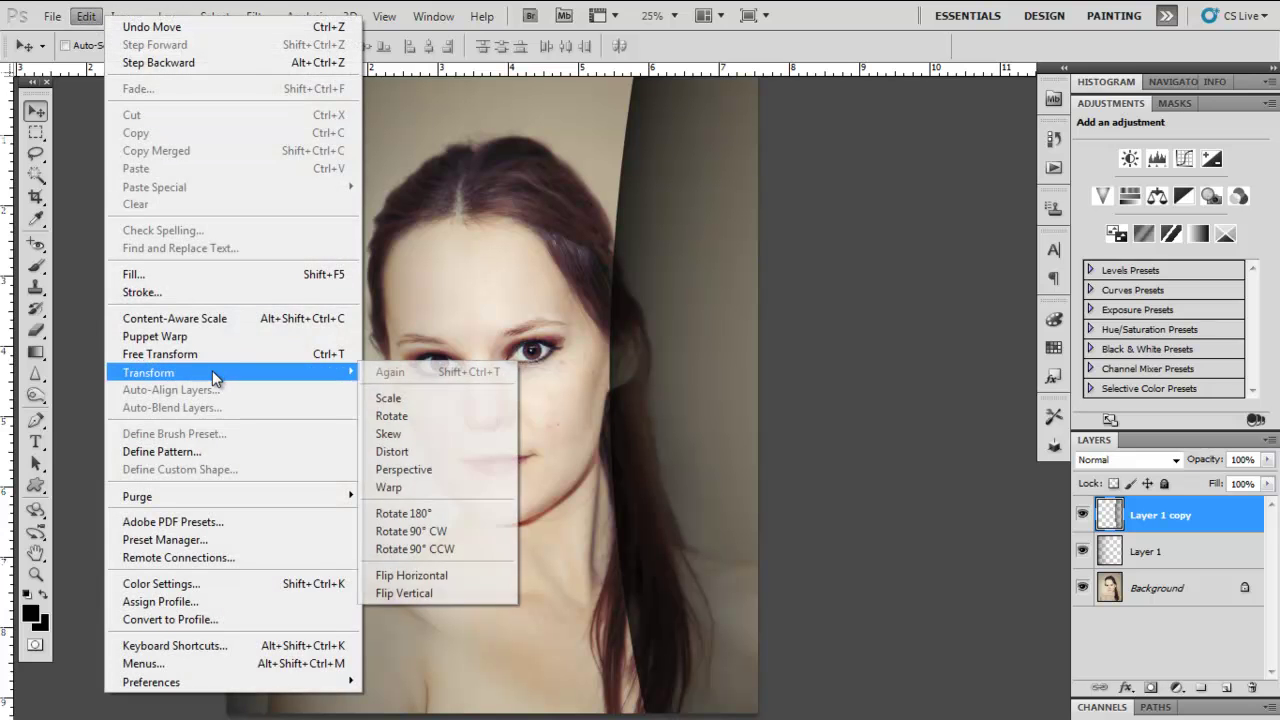
{"action": "left_click", "coordinate": [441, 577]}
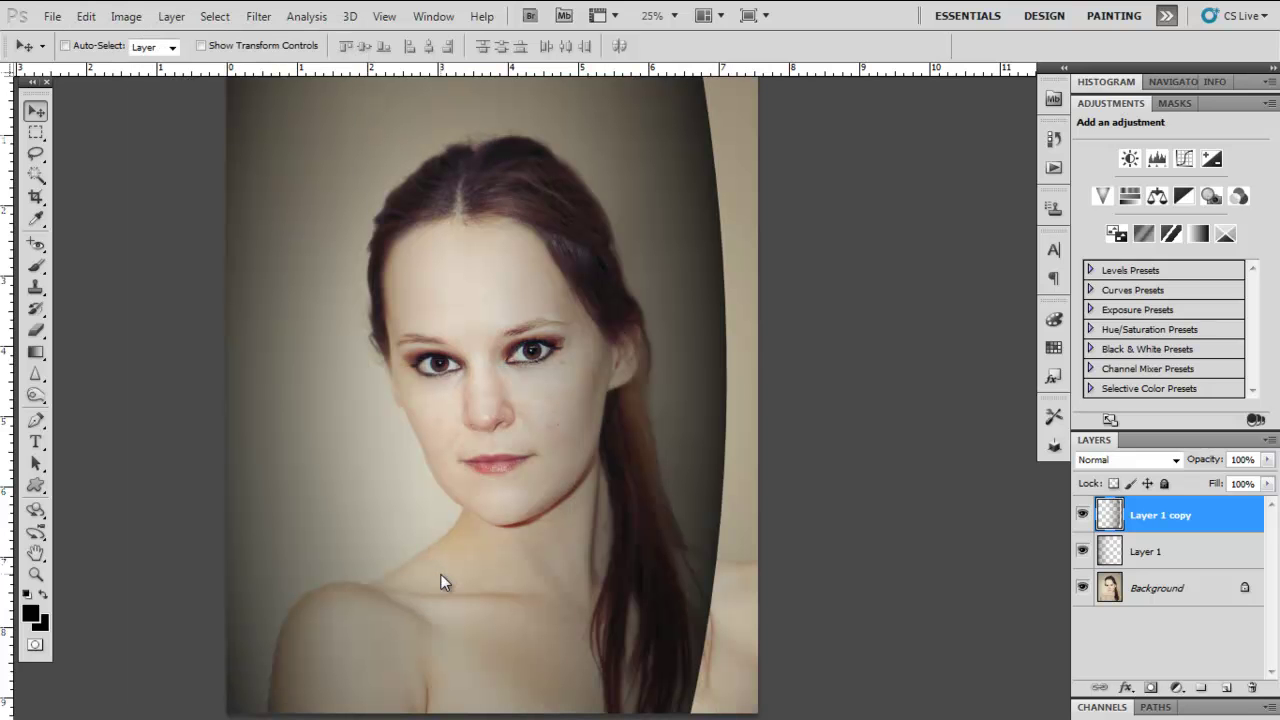
{"action": "left_click_drag", "start_coordinate": [703, 363], "coordinate": [888, 371]}
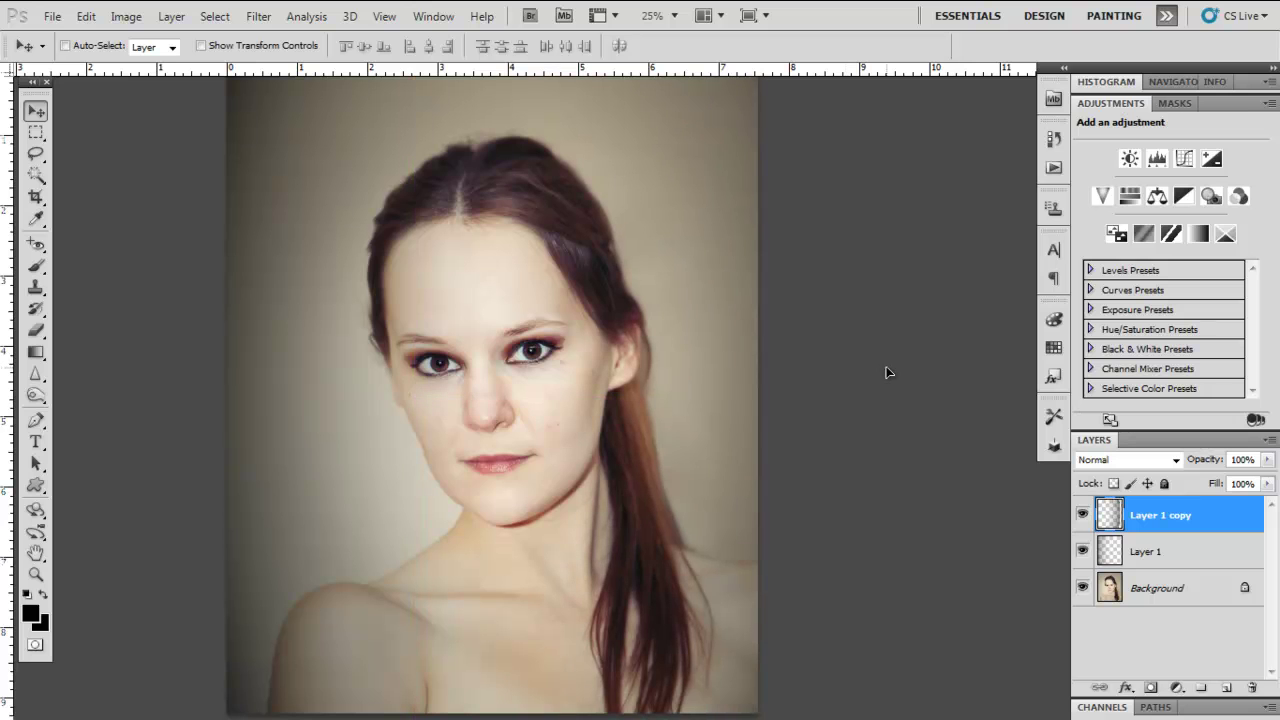
{"action": "left_click_drag", "start_coordinate": [588, 304], "coordinate": [597, 361]}
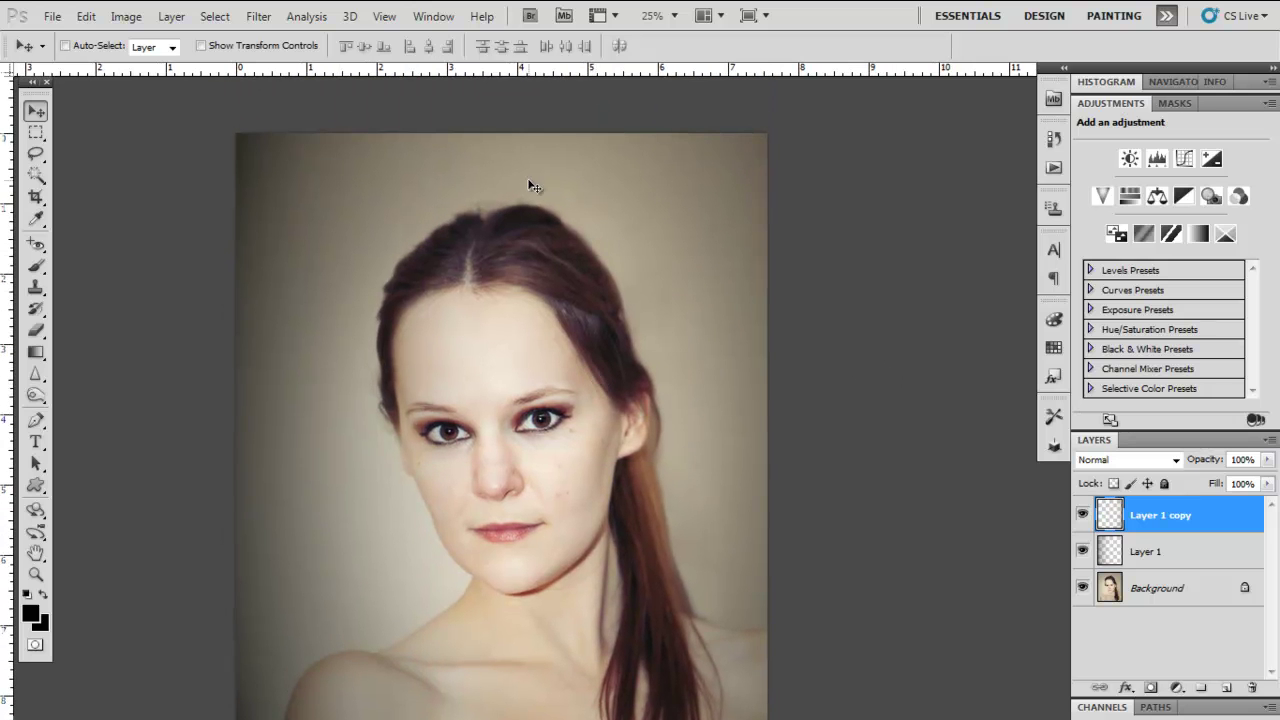
{"action": "scroll", "coordinate": [531, 334], "scroll_direction": "down", "scroll_amount": 5}
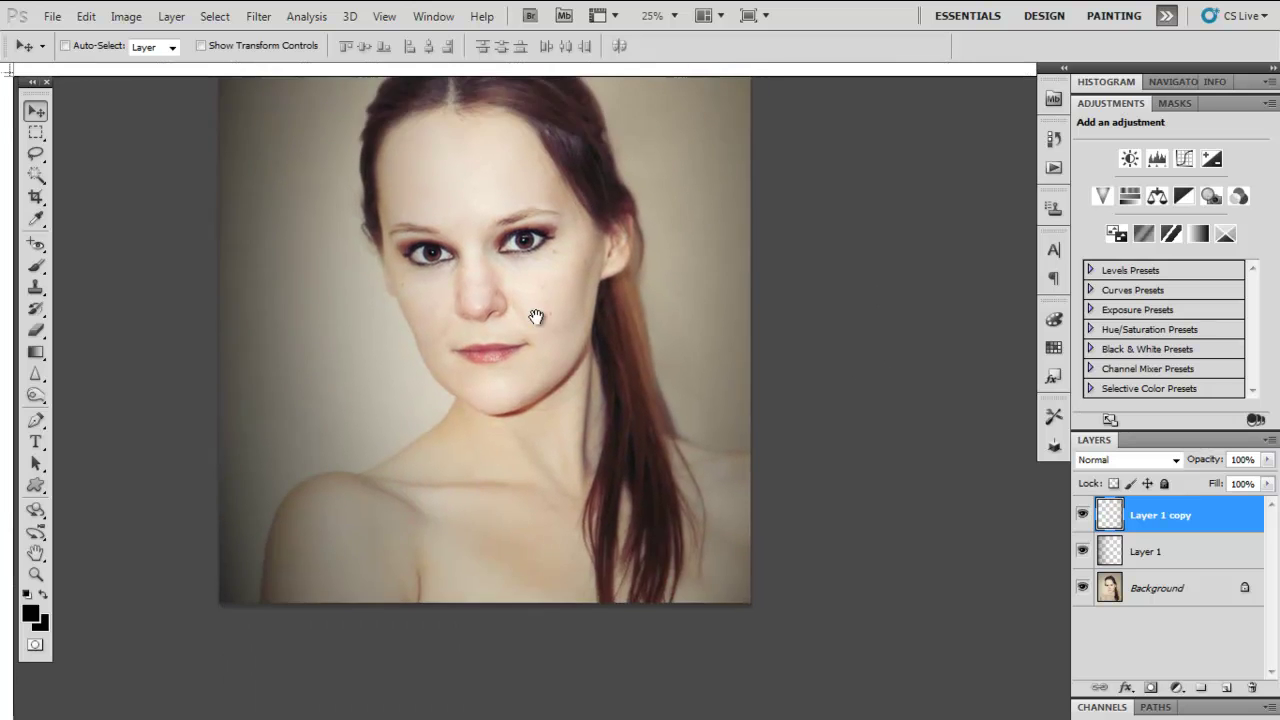
{"action": "scroll", "coordinate": [540, 455], "scroll_direction": "up", "scroll_amount": 1}
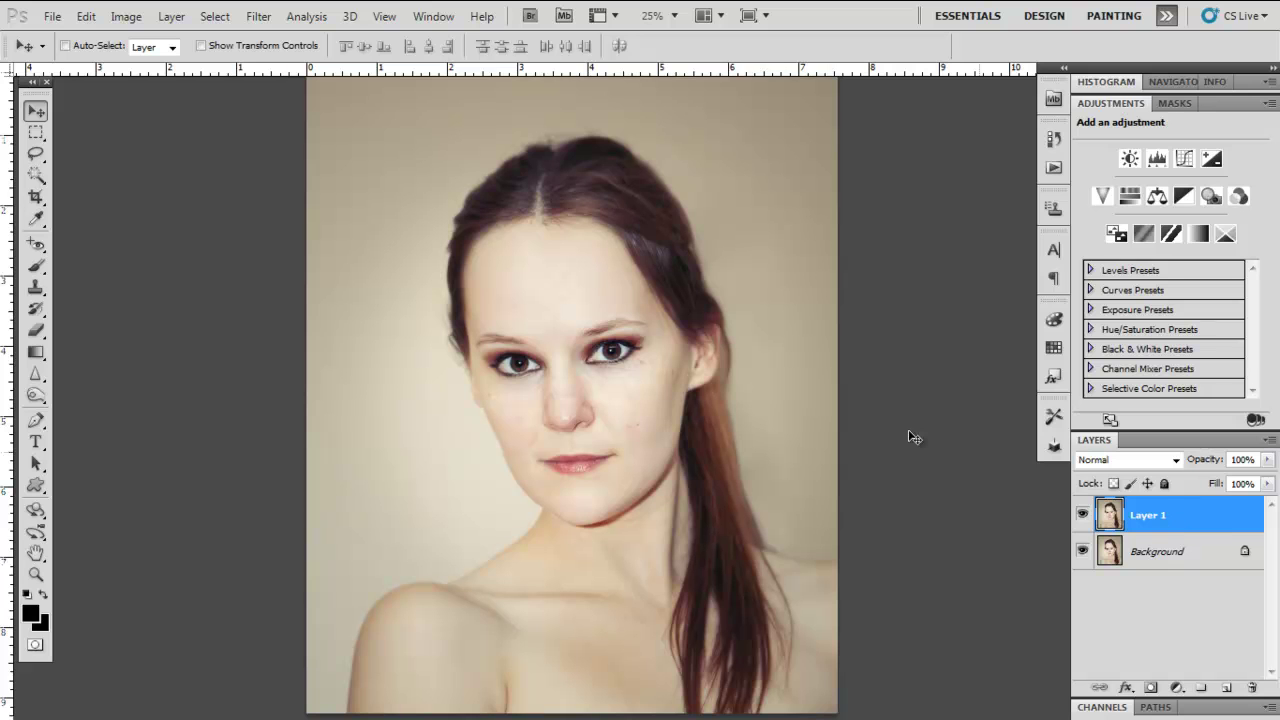
Step: Apply a Surface Blur to Layer 1 with a radius of 46 pixels and a threshold of 18 levels
{"action": "left_click", "coordinate": [262, 16]}
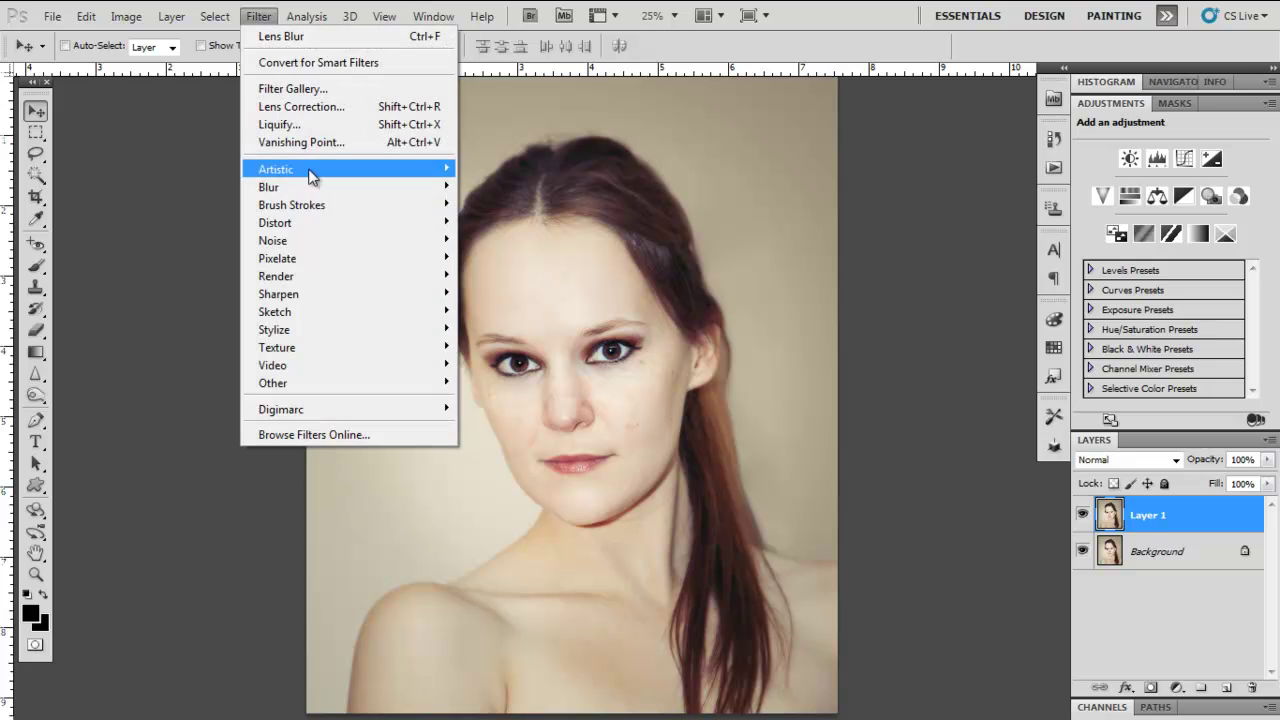
{"action": "mouse_move", "coordinate": [310, 192]}
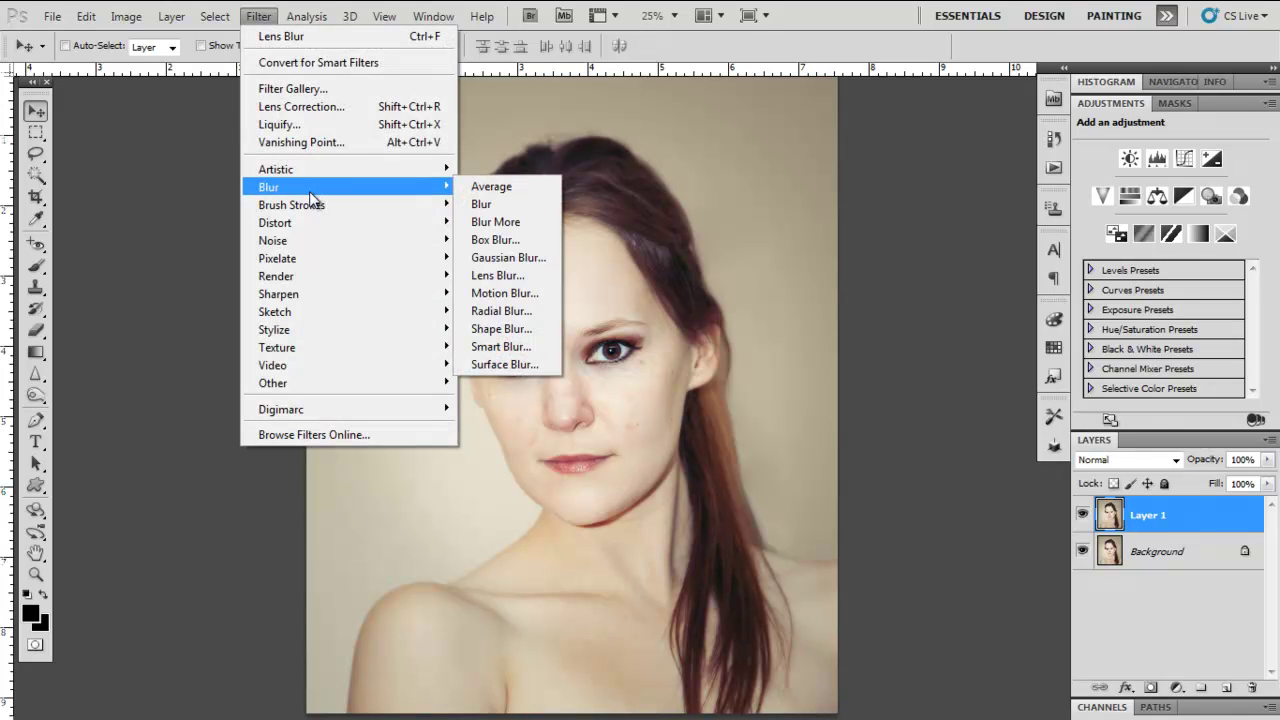
{"action": "left_click", "coordinate": [526, 364]}
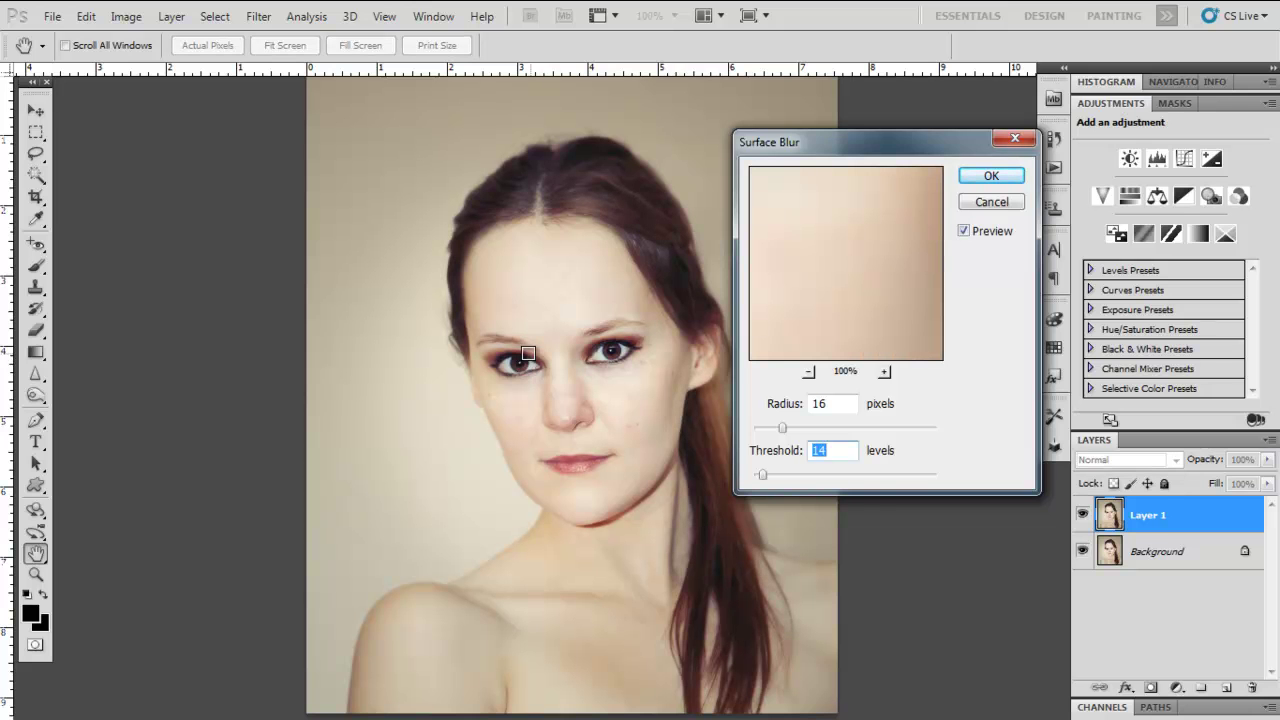
{"action": "key", "text": "ctrl+plus"}
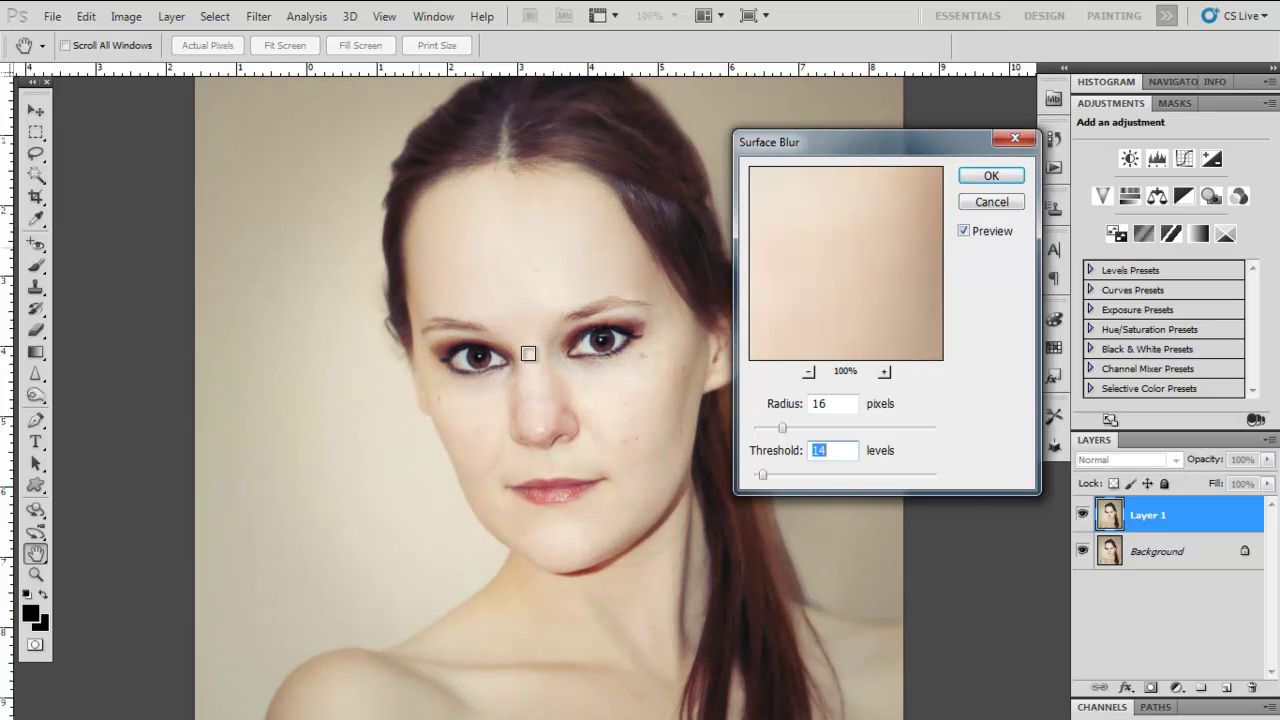
{"action": "key", "text": "ctrl+plus"}
{"action": "left_click_drag", "start_coordinate": [777, 426], "coordinate": [838, 436]}
{"action": "left_click_drag", "start_coordinate": [763, 478], "coordinate": [766, 478]}
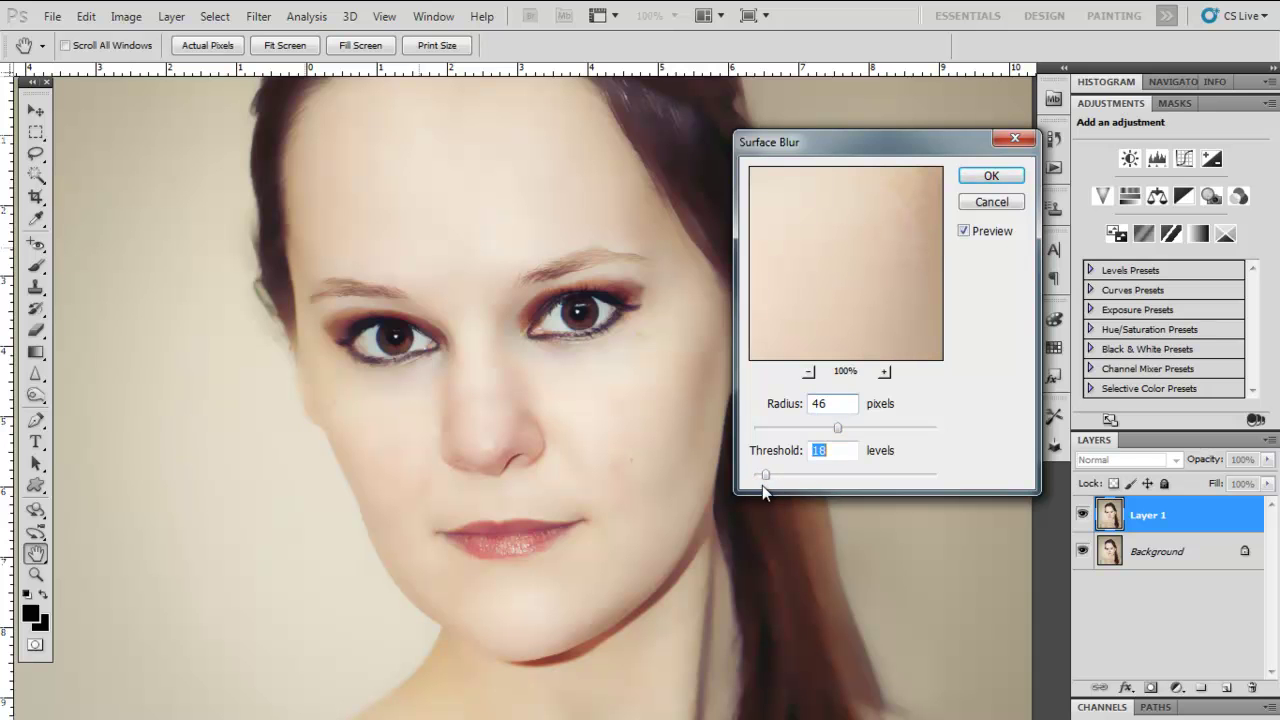
{"action": "left_click", "coordinate": [993, 178]}
Step: Switch to the Eraser tool and enlarge its brush to 300 px
{"action": "key", "text": "ctrl+minus"}
{"action": "key", "text": "ctrl+minus"}
{"action": "key", "text": "e"}
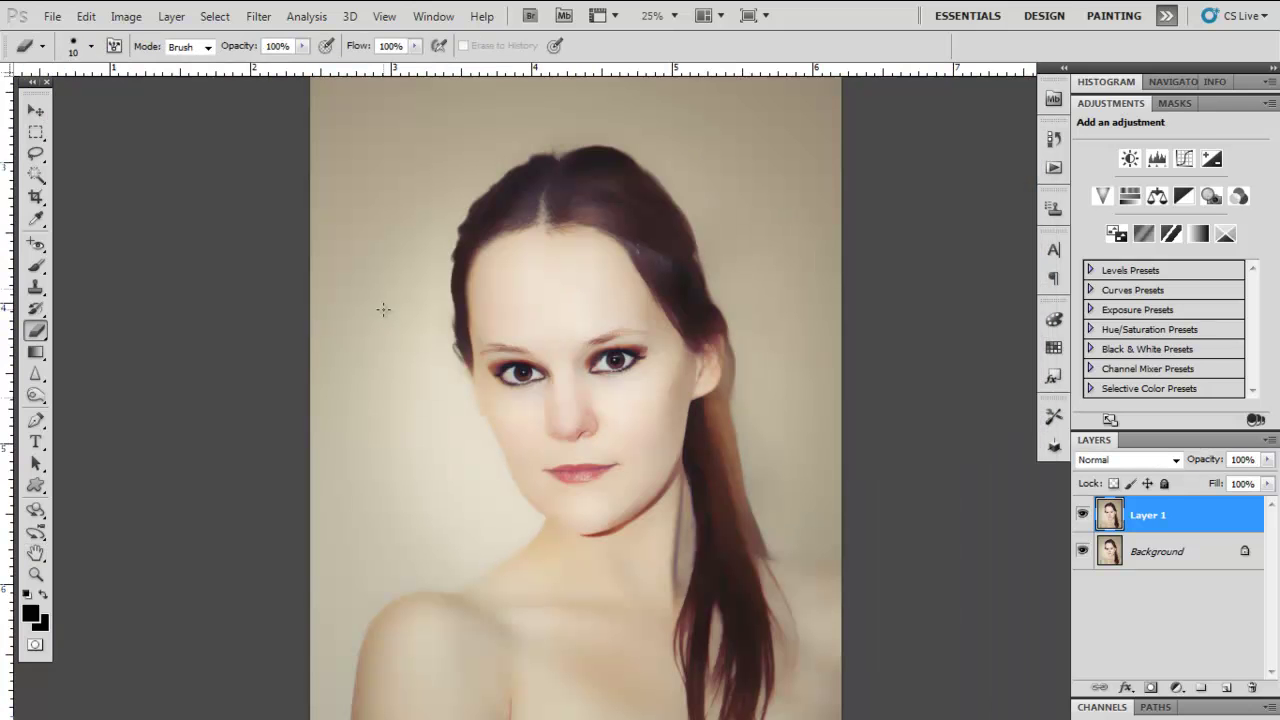
{"action": "key", "text": "bracketright"}
{"action": "key", "text": "bracketright"}
{"action": "key", "text": "bracketright"}
{"action": "key", "text": "bracketright"}
{"action": "key", "text": "bracketright"}
{"action": "key", "text": "bracketright"}
{"action": "key", "text": "bracketright"}
{"action": "key", "text": "bracketright"}
{"action": "key", "text": "bracketright"}
{"action": "key", "text": "bracketright"}
{"action": "key", "text": "bracketright"}
{"action": "key", "text": "bracketright"}
{"action": "key", "text": "bracketright"}
{"action": "key", "text": "bracketright"}
{"action": "key", "text": "bracketright"}
{"action": "key", "text": "bracketright"}
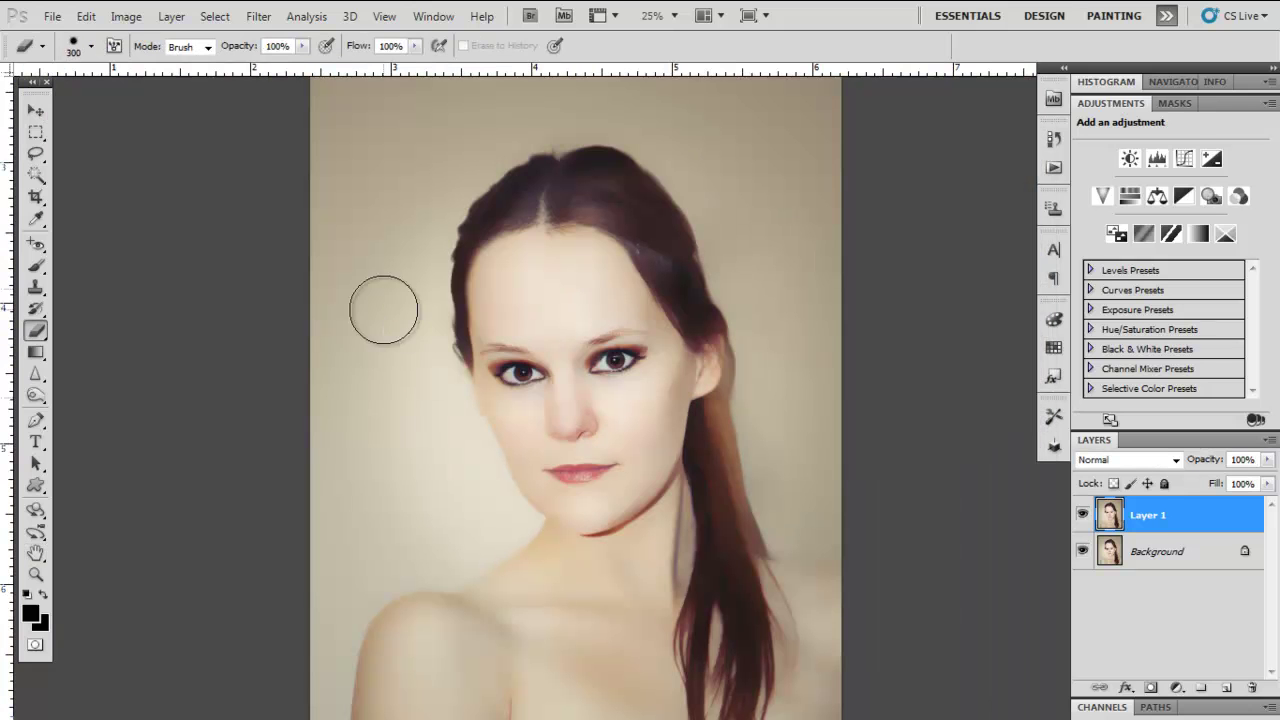
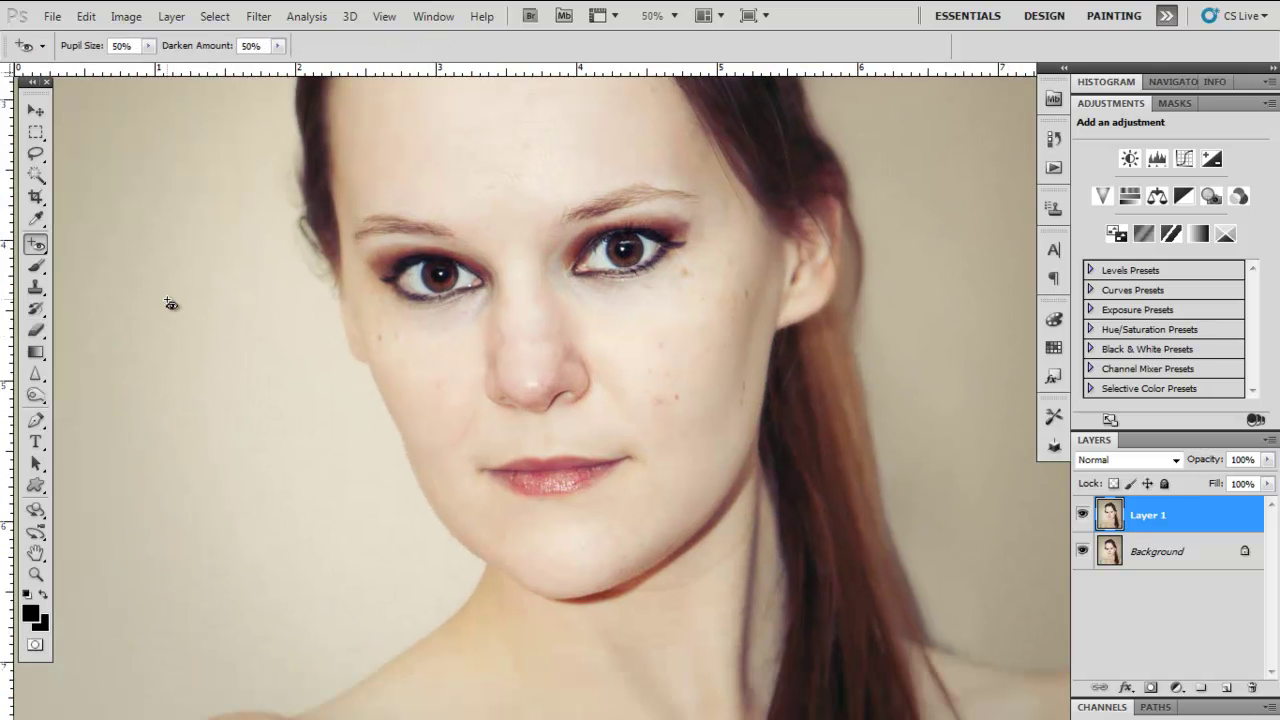
Step: Retouch the skin spots on the woman's cheek beside her mouth with the Healing Brush tool
{"action": "right_click", "coordinate": [36, 244]}
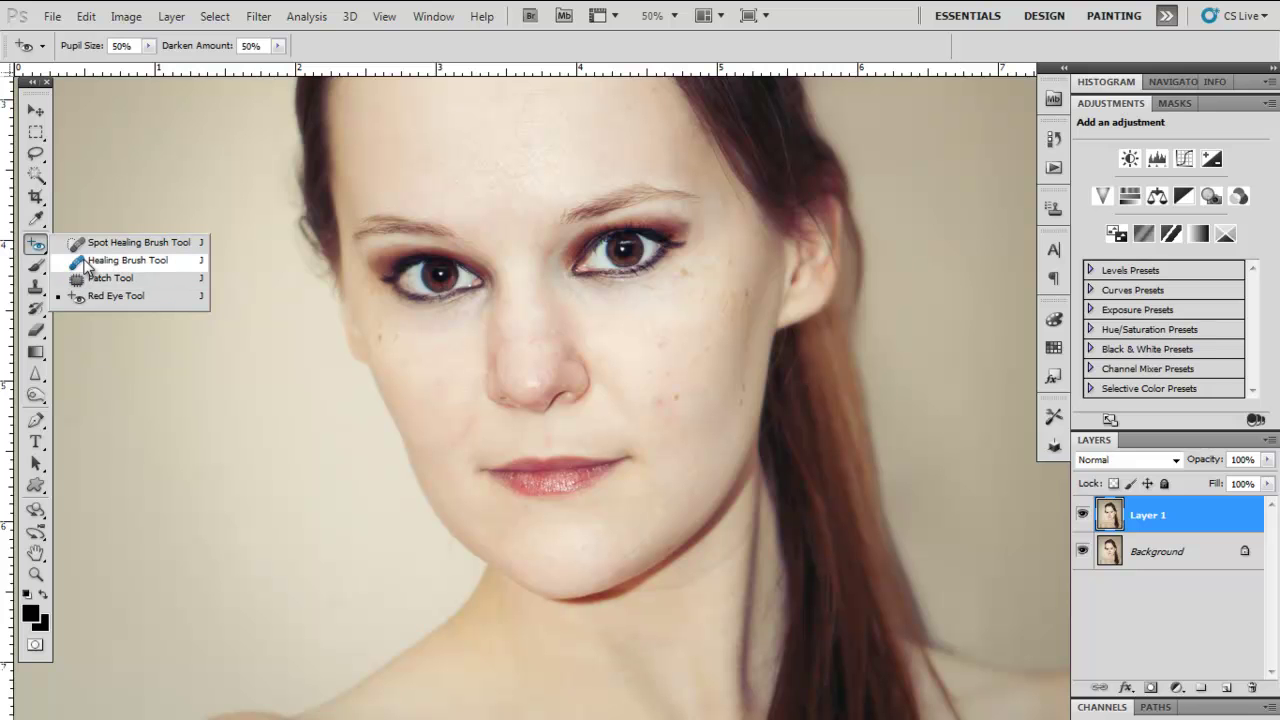
{"action": "left_click", "coordinate": [87, 263]}
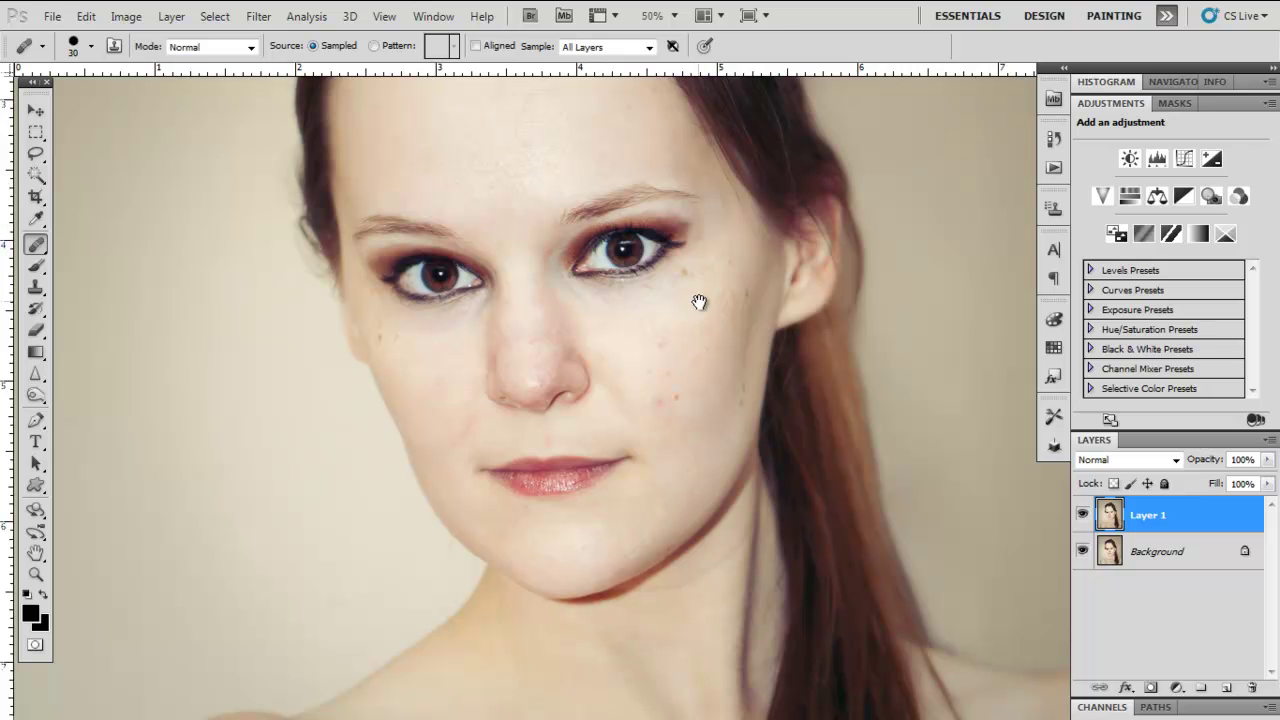
{"action": "left_click_drag", "start_coordinate": [700, 297], "coordinate": [684, 272]}
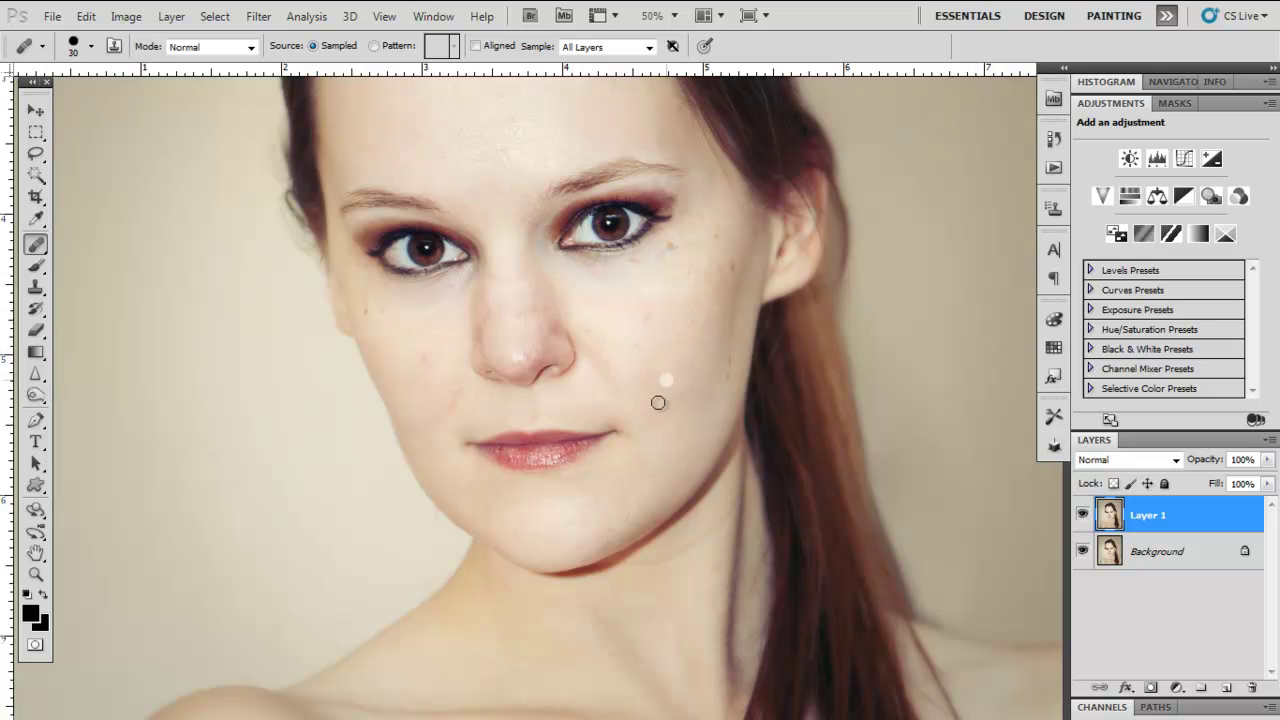
{"action": "left_click_drag", "start_coordinate": [660, 400], "coordinate": [589, 274]}
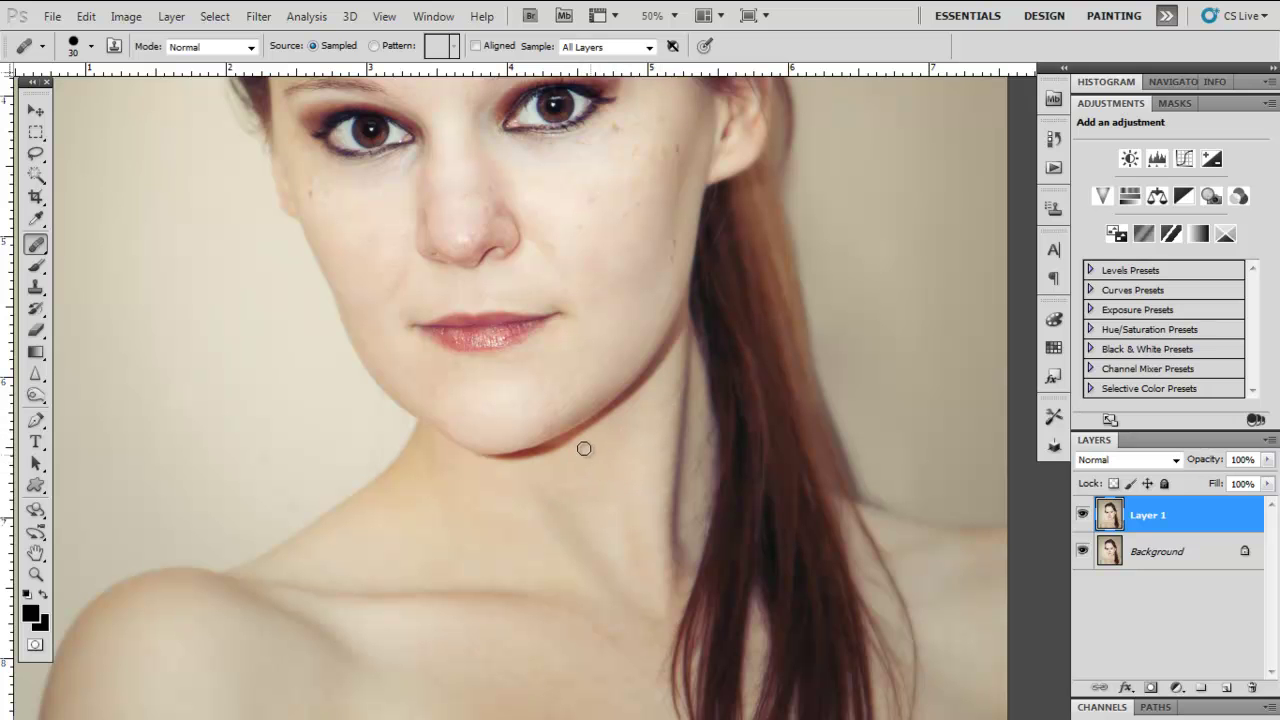
{"action": "scroll", "coordinate": [663, 403], "scroll_direction": "up", "scroll_amount": 3}
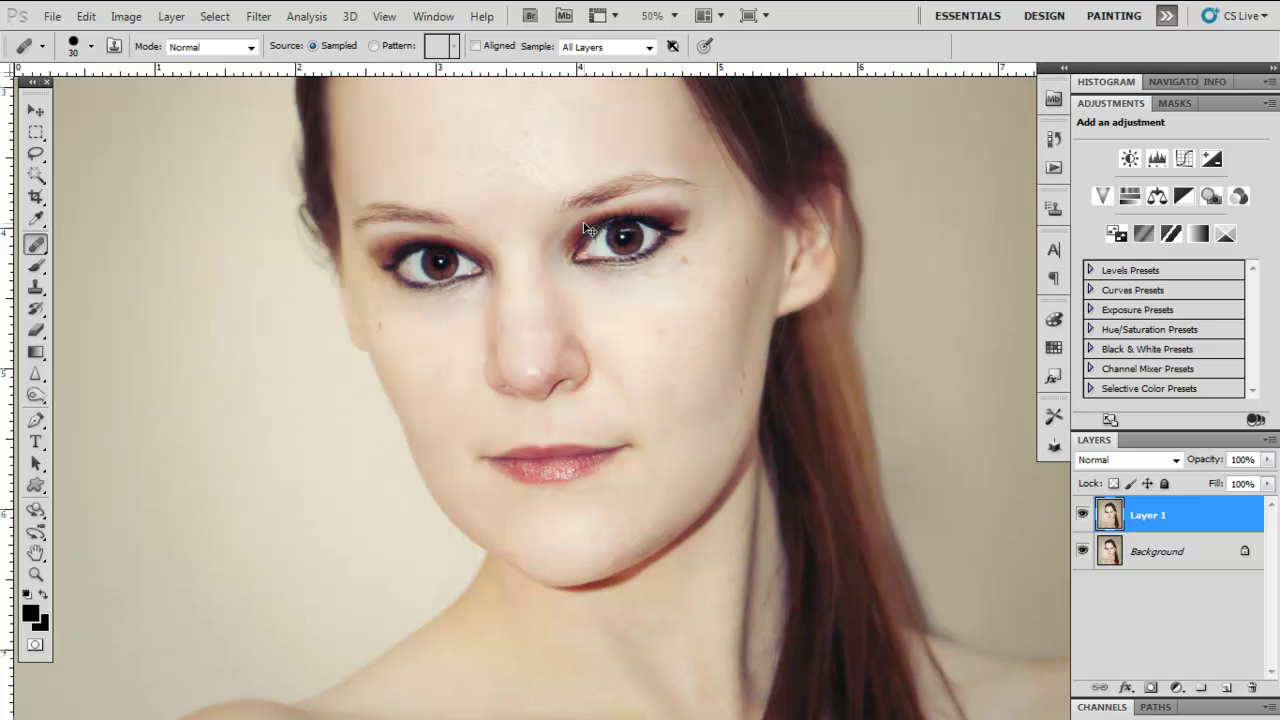
Step: Duplicate Layer 1 and apply a Surface Blur with a 46-pixel radius and 18-level threshold to the copy
{"action": "key", "text": "ctrl+j"}
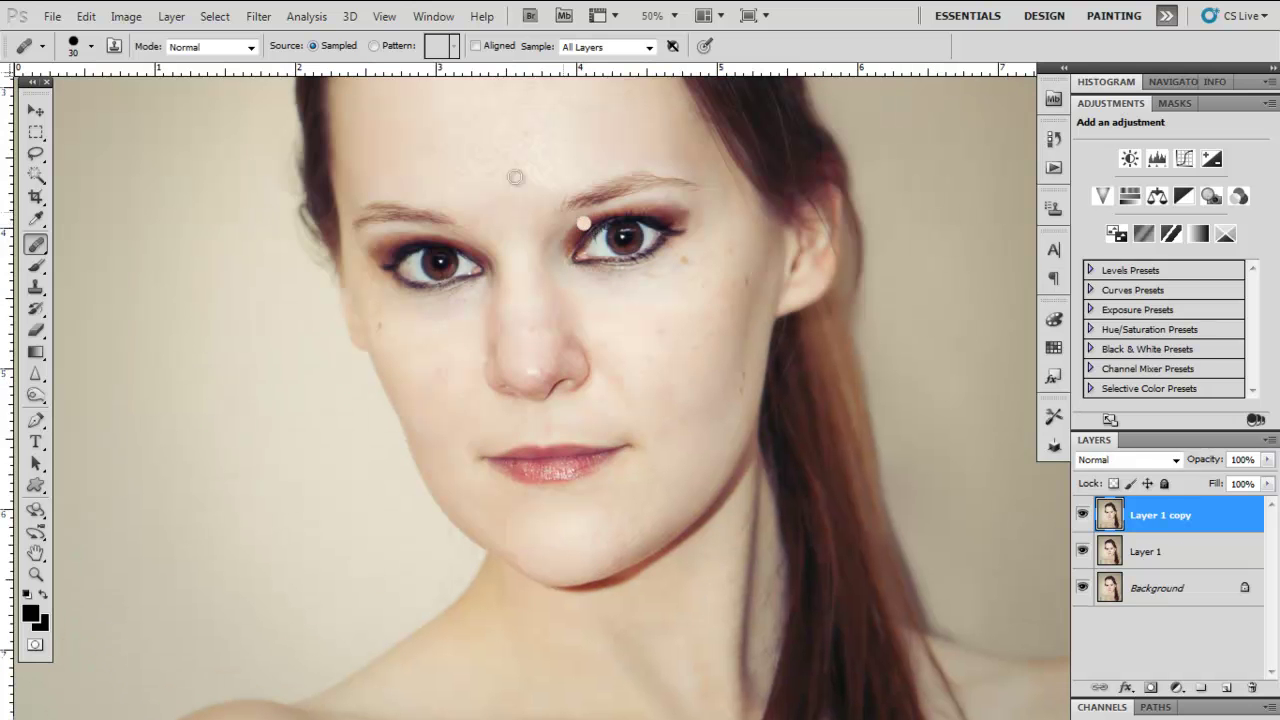
{"action": "left_click", "coordinate": [259, 16]}
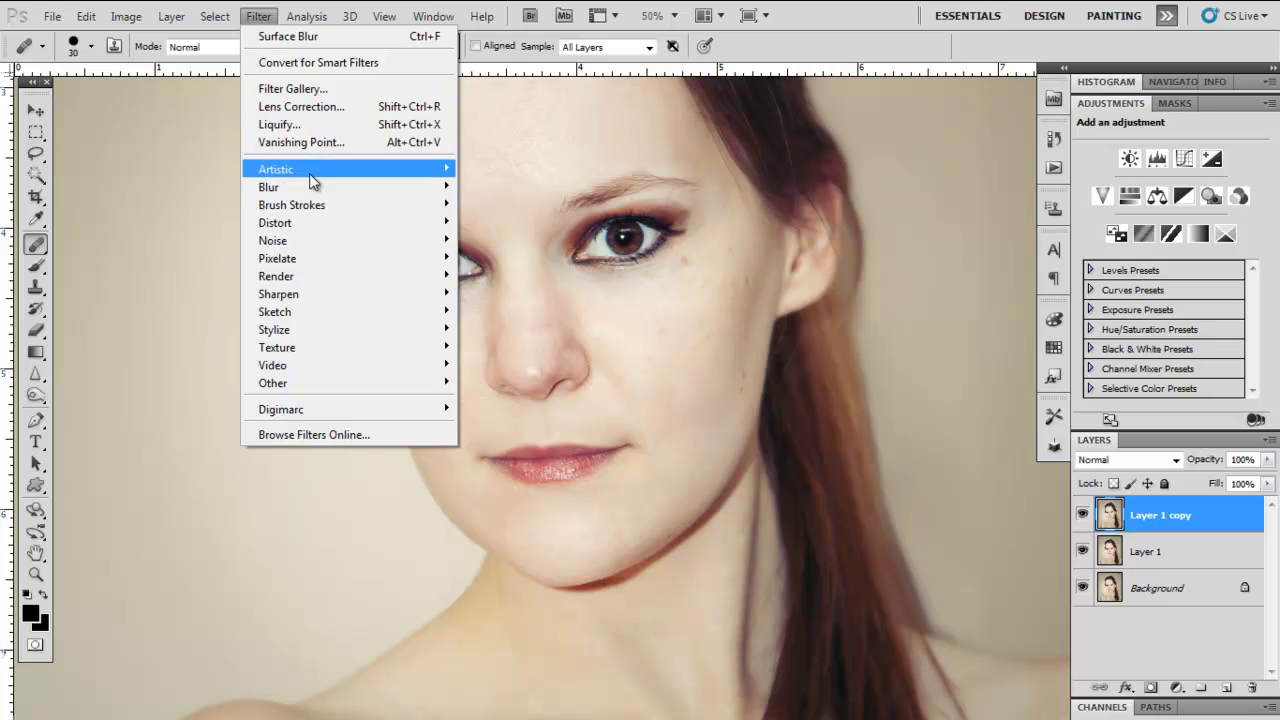
{"action": "mouse_move", "coordinate": [310, 184]}
{"action": "left_click", "coordinate": [487, 372]}
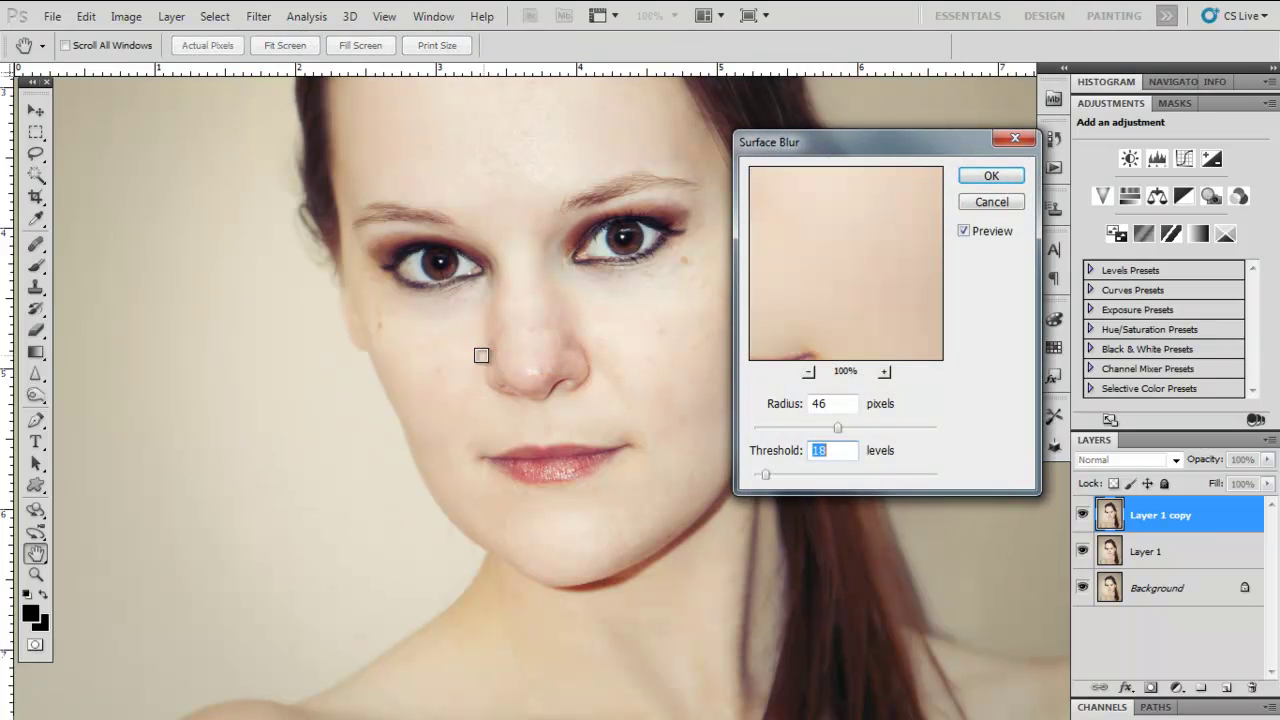
{"action": "left_click", "coordinate": [990, 176]}
{"action": "key", "text": "j"}
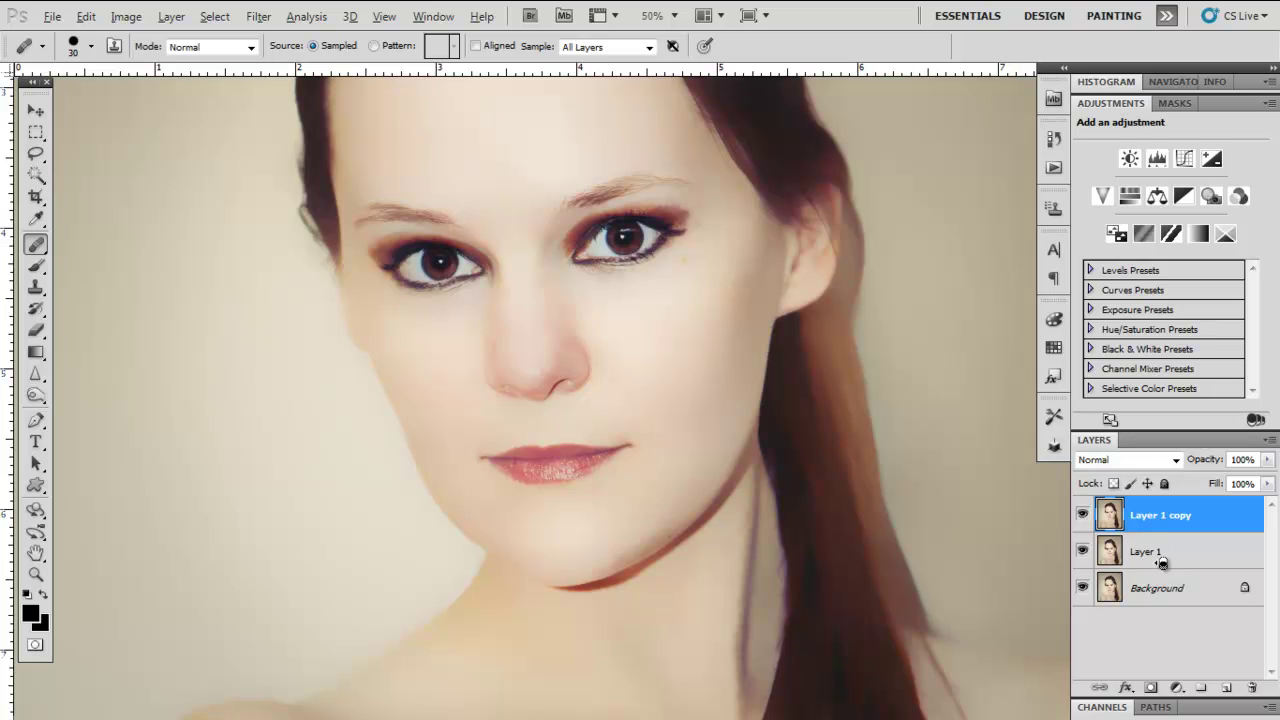
Step: Hide the blurred copy behind a black layer mask and set up the Brush tool at 200 px
{"action": "left_click", "coordinate": [1152, 688], "text": "alt"}
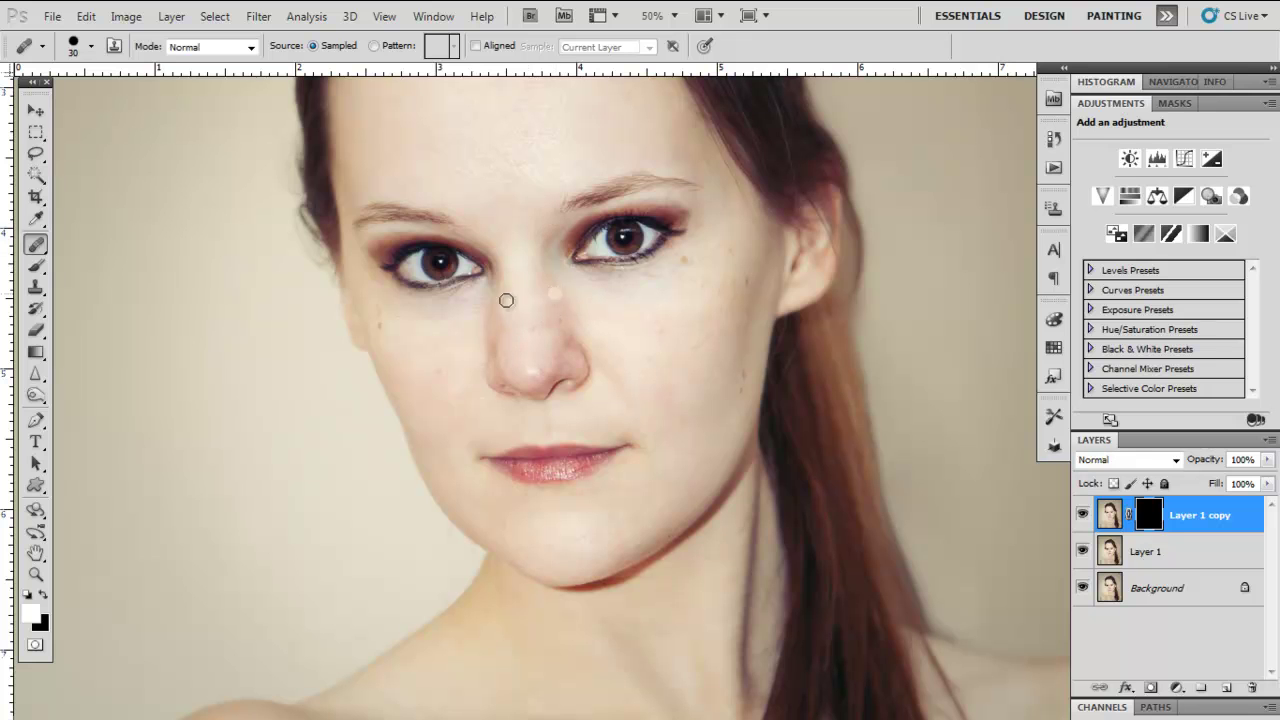
{"action": "left_click", "coordinate": [36, 266]}
{"action": "right_click", "coordinate": [37, 266]}
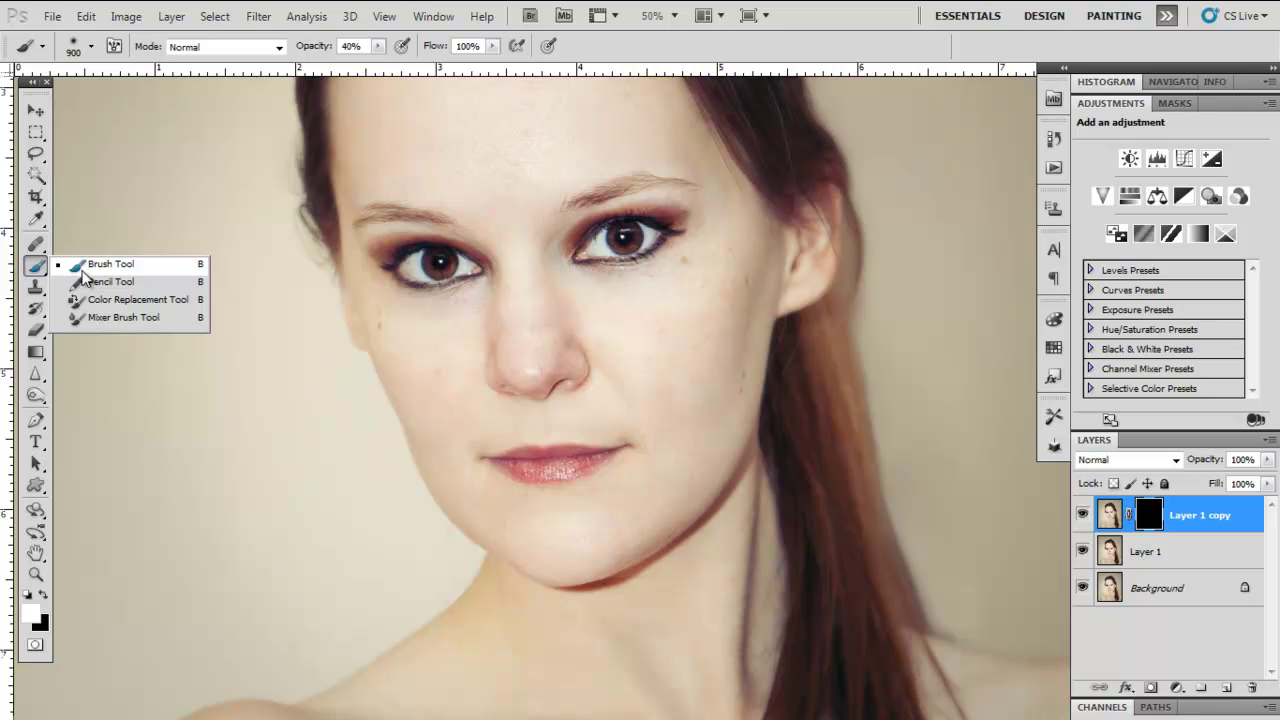
{"action": "left_click", "coordinate": [83, 269]}
{"action": "key", "text": "bracketleft"}
{"action": "key", "text": "bracketleft"}
{"action": "key", "text": "bracketleft"}
{"action": "key", "text": "bracketleft"}
{"action": "key", "text": "bracketleft"}
{"action": "key", "text": "bracketleft"}
{"action": "key", "text": "bracketleft"}
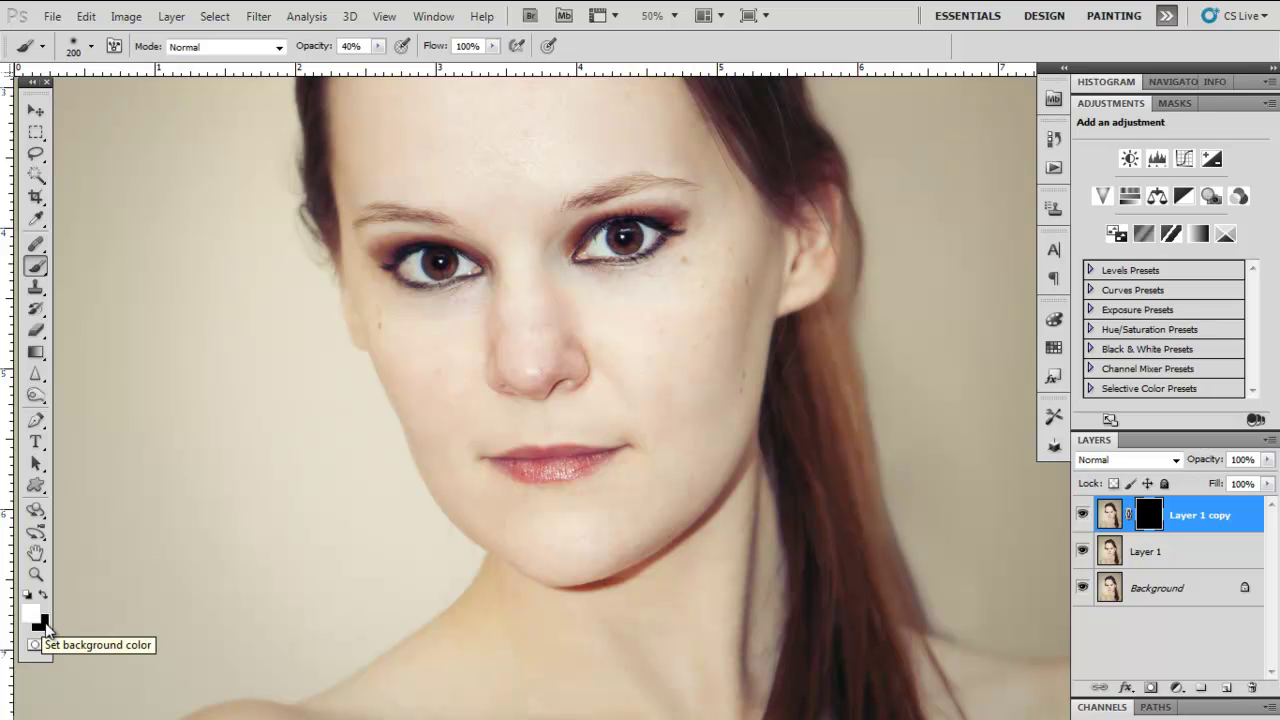
Step: Set the brush opacity to 35% and paint white on the mask over the forehead, cheeks, neck and shoulder
{"action": "scroll", "coordinate": [505, 348], "scroll_direction": "up", "scroll_amount": 3}
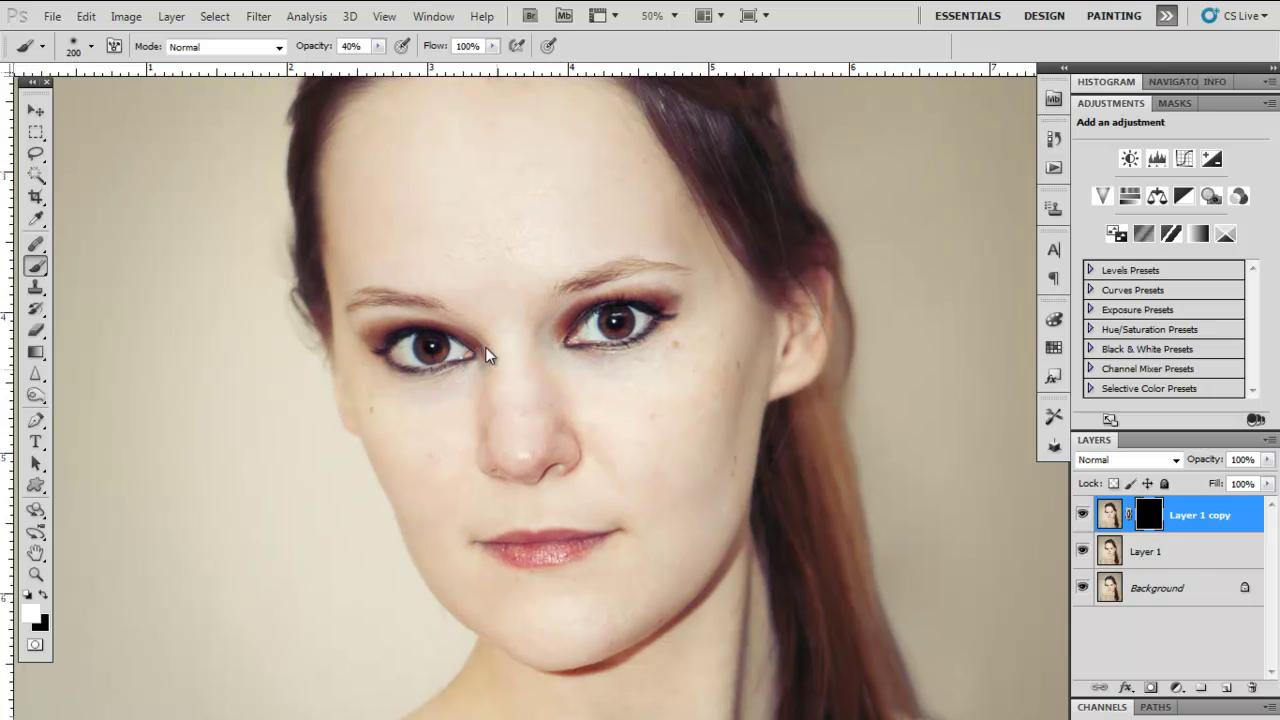
{"action": "left_click", "coordinate": [354, 50]}
{"action": "type", "text": "35"}
{"action": "key", "text": "Return"}
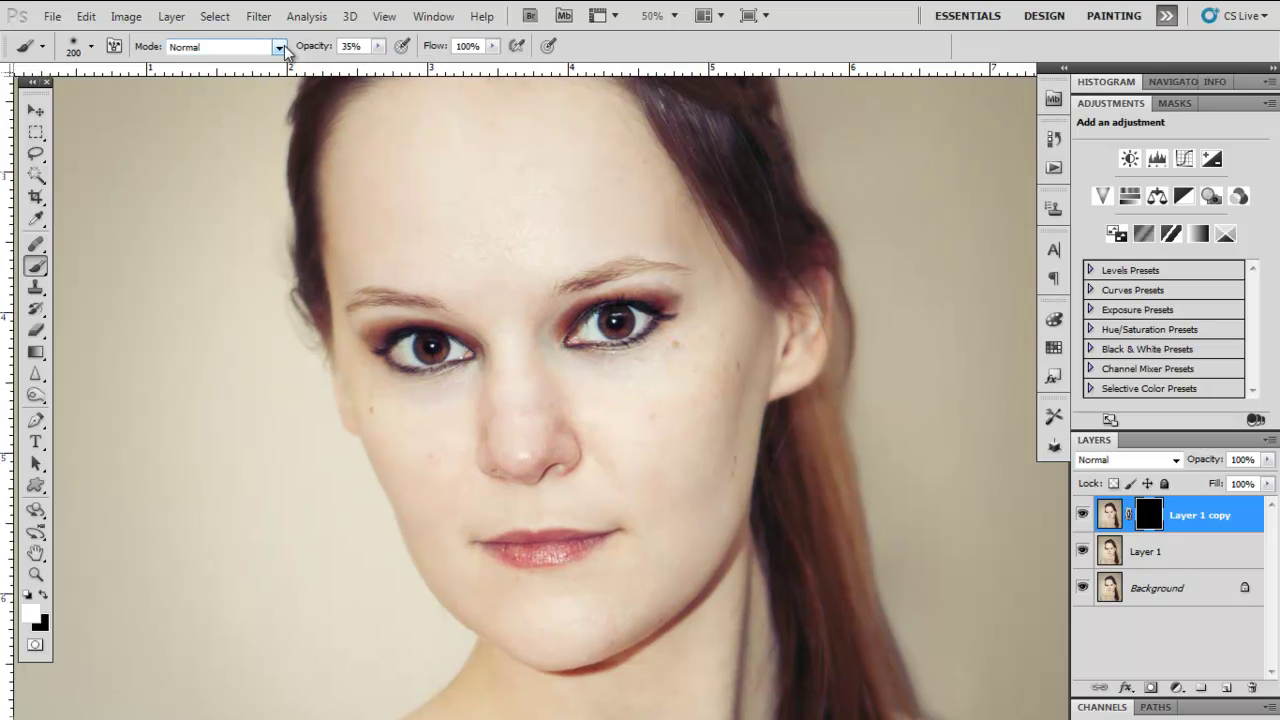
{"action": "left_click_drag", "start_coordinate": [477, 237], "coordinate": [457, 215]}
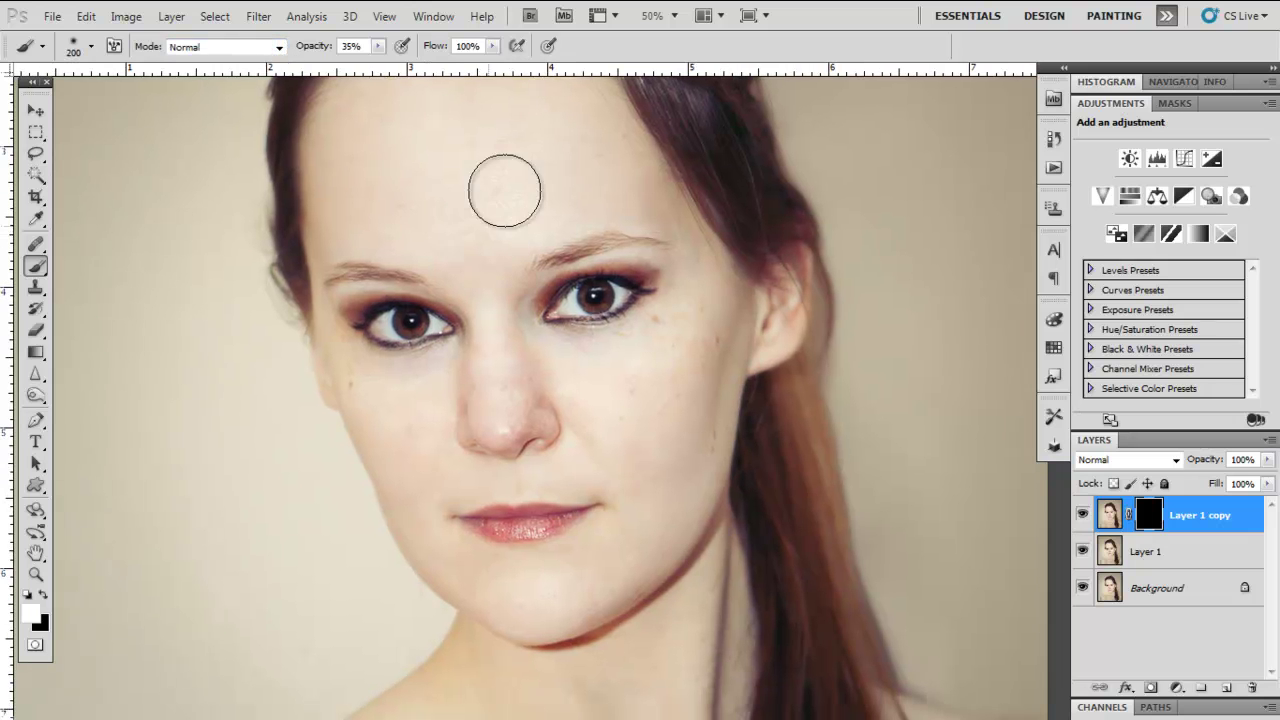
{"action": "mouse_move", "coordinate": [511, 174]}
{"action": "left_mouse_down"}
{"action": "mouse_move", "coordinate": [415, 219]}
{"action": "mouse_move", "coordinate": [496, 208]}
{"action": "mouse_move", "coordinate": [567, 142]}
{"action": "mouse_move", "coordinate": [380, 195]}
{"action": "mouse_move", "coordinate": [360, 158]}
{"action": "mouse_move", "coordinate": [460, 117]}
{"action": "mouse_move", "coordinate": [559, 120]}
{"action": "left_mouse_up"}
{"action": "left_click_drag", "start_coordinate": [566, 291], "coordinate": [560, 274]}
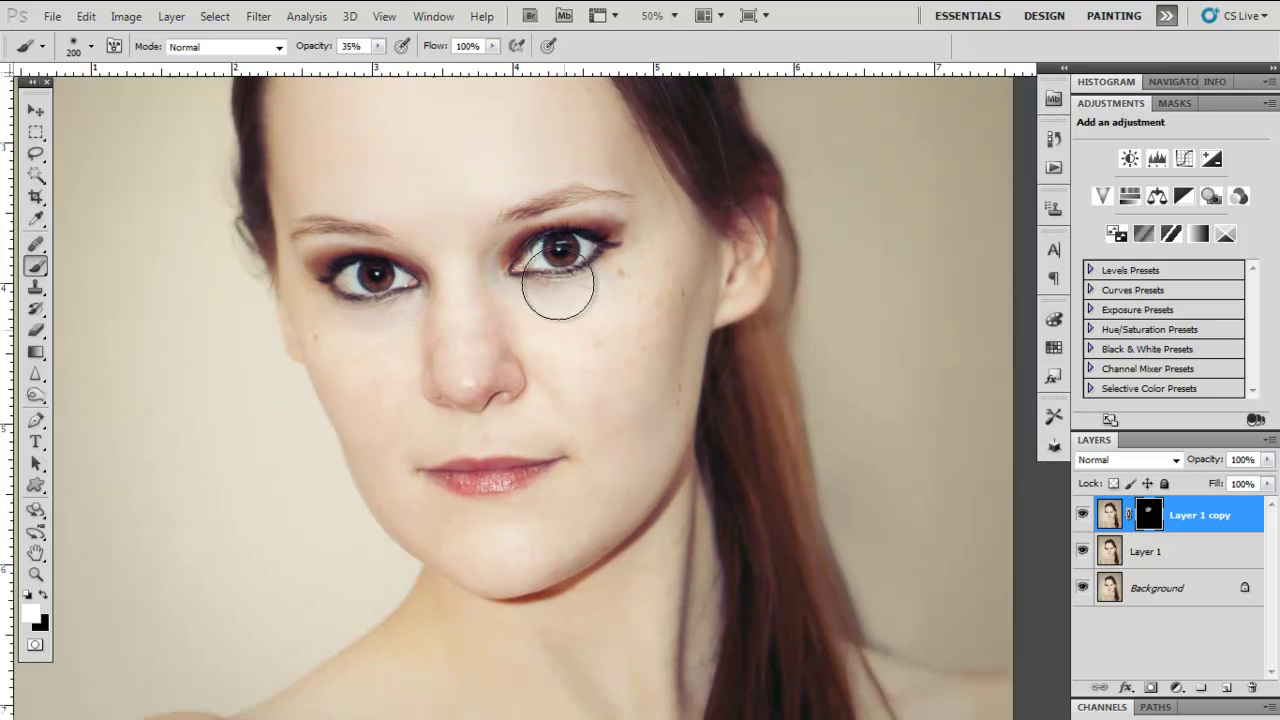
{"action": "mouse_move", "coordinate": [576, 321]}
{"action": "left_mouse_down"}
{"action": "mouse_move", "coordinate": [619, 283]}
{"action": "mouse_move", "coordinate": [604, 315]}
{"action": "mouse_move", "coordinate": [658, 266]}
{"action": "mouse_move", "coordinate": [654, 310]}
{"action": "mouse_move", "coordinate": [656, 292]}
{"action": "mouse_move", "coordinate": [598, 421]}
{"action": "mouse_move", "coordinate": [639, 326]}
{"action": "mouse_move", "coordinate": [662, 220]}
{"action": "mouse_move", "coordinate": [635, 418]}
{"action": "mouse_move", "coordinate": [610, 464]}
{"action": "mouse_move", "coordinate": [590, 497]}
{"action": "mouse_move", "coordinate": [476, 538]}
{"action": "mouse_move", "coordinate": [375, 423]}
{"action": "mouse_move", "coordinate": [383, 348]}
{"action": "mouse_move", "coordinate": [305, 311]}
{"action": "mouse_move", "coordinate": [270, 226]}
{"action": "mouse_move", "coordinate": [281, 150]}
{"action": "left_mouse_up"}
{"action": "left_click_drag", "start_coordinate": [614, 409], "coordinate": [638, 228]}
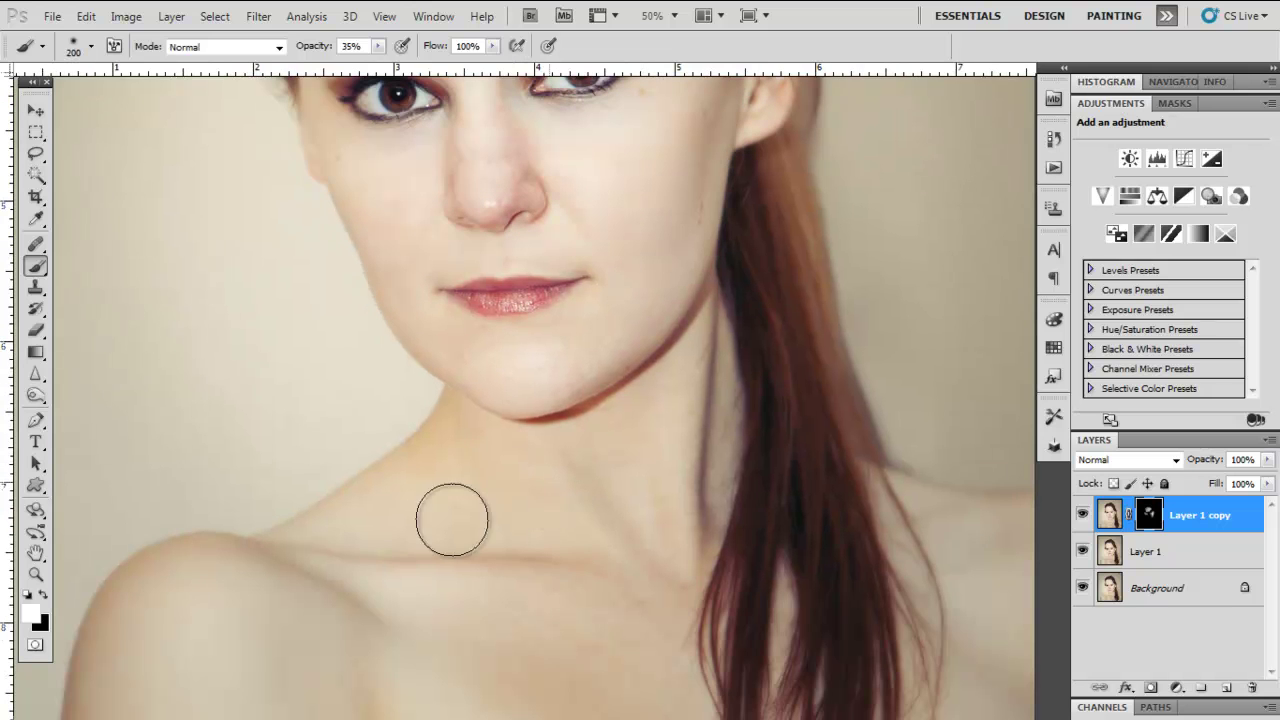
{"action": "mouse_move", "coordinate": [389, 492]}
{"action": "left_mouse_down"}
{"action": "mouse_move", "coordinate": [620, 443]}
{"action": "mouse_move", "coordinate": [686, 337]}
{"action": "mouse_move", "coordinate": [551, 577]}
{"action": "mouse_move", "coordinate": [376, 617]}
{"action": "mouse_move", "coordinate": [283, 591]}
{"action": "mouse_move", "coordinate": [343, 461]}
{"action": "left_mouse_up"}
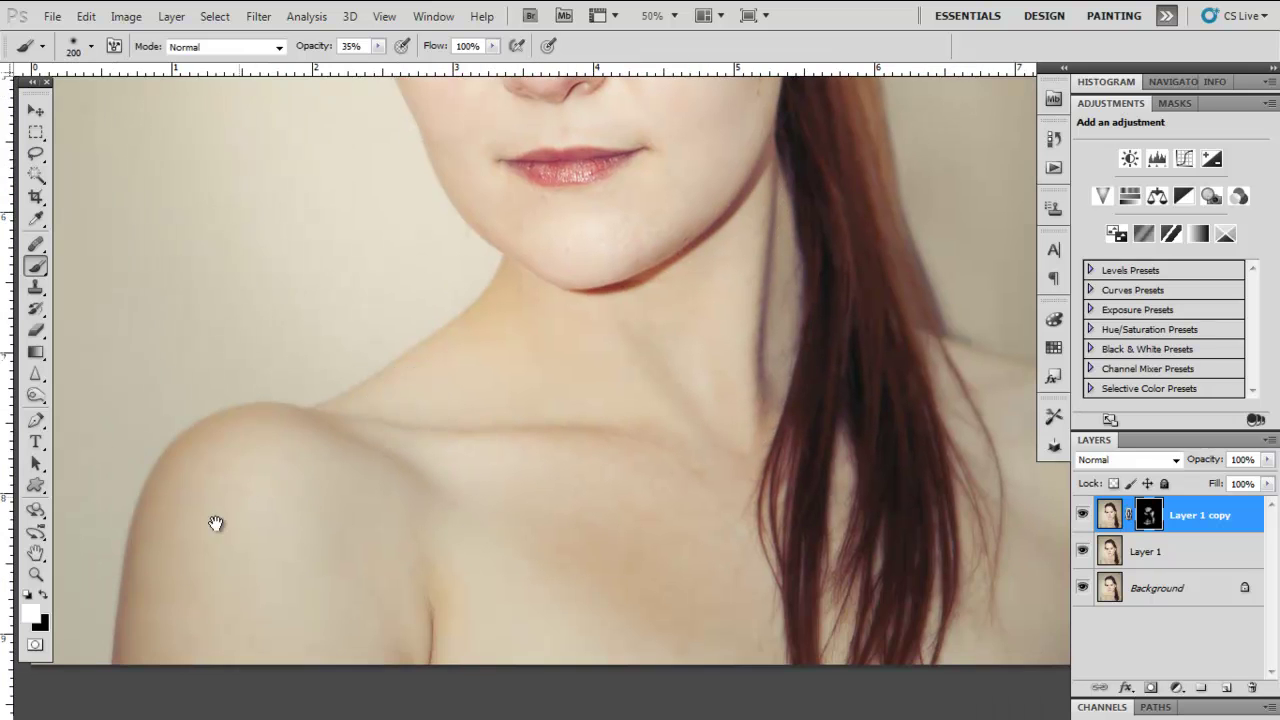
{"action": "left_click_drag", "start_coordinate": [448, 451], "coordinate": [426, 614]}
{"action": "left_click_drag", "start_coordinate": [470, 368], "coordinate": [480, 443]}
Step: Reduce the brush to 90 px and paint the blur into the mask around the nose and mouth
{"action": "key", "text": "bracketleft"}
{"action": "key", "text": "bracketleft"}
{"action": "key", "text": "bracketleft"}
{"action": "key", "text": "bracketleft"}
{"action": "key", "text": "bracketleft"}
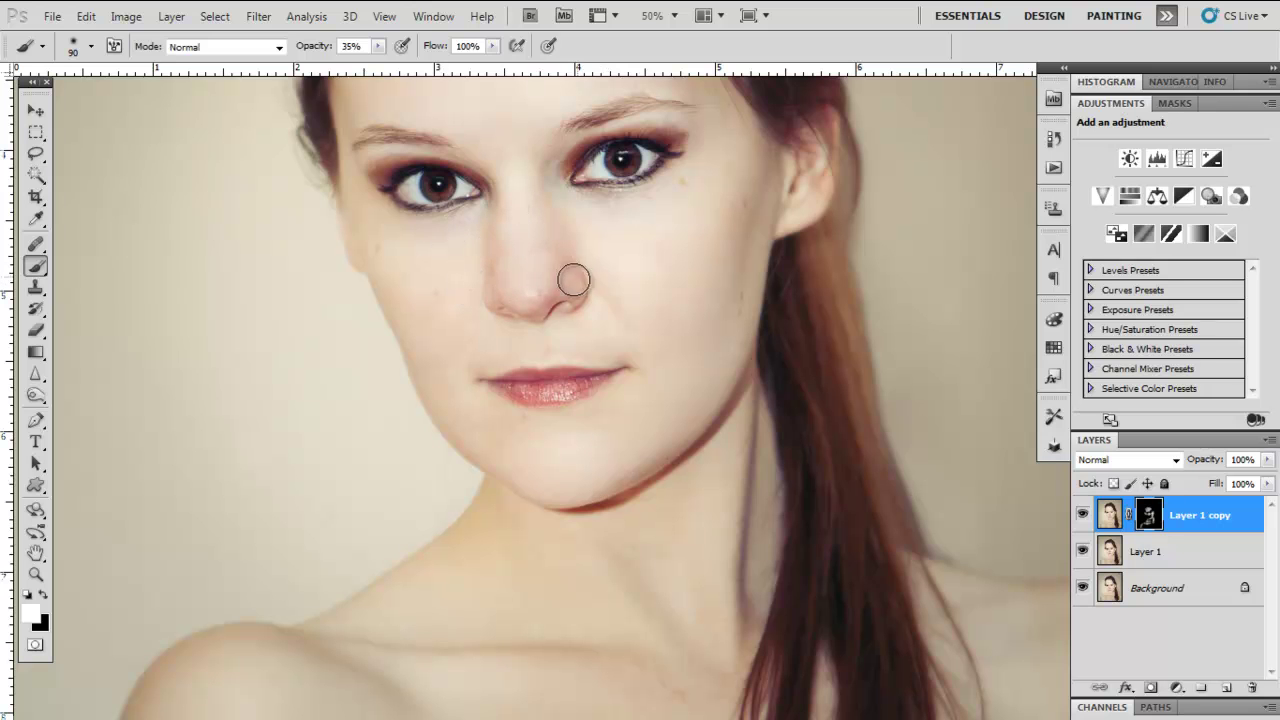
{"action": "left_click_drag", "start_coordinate": [530, 270], "coordinate": [554, 394]}
{"action": "mouse_move", "coordinate": [480, 180]}
{"action": "left_mouse_down"}
{"action": "mouse_move", "coordinate": [490, 320]}
{"action": "mouse_move", "coordinate": [466, 294]}
{"action": "mouse_move", "coordinate": [470, 250]}
{"action": "left_mouse_up"}
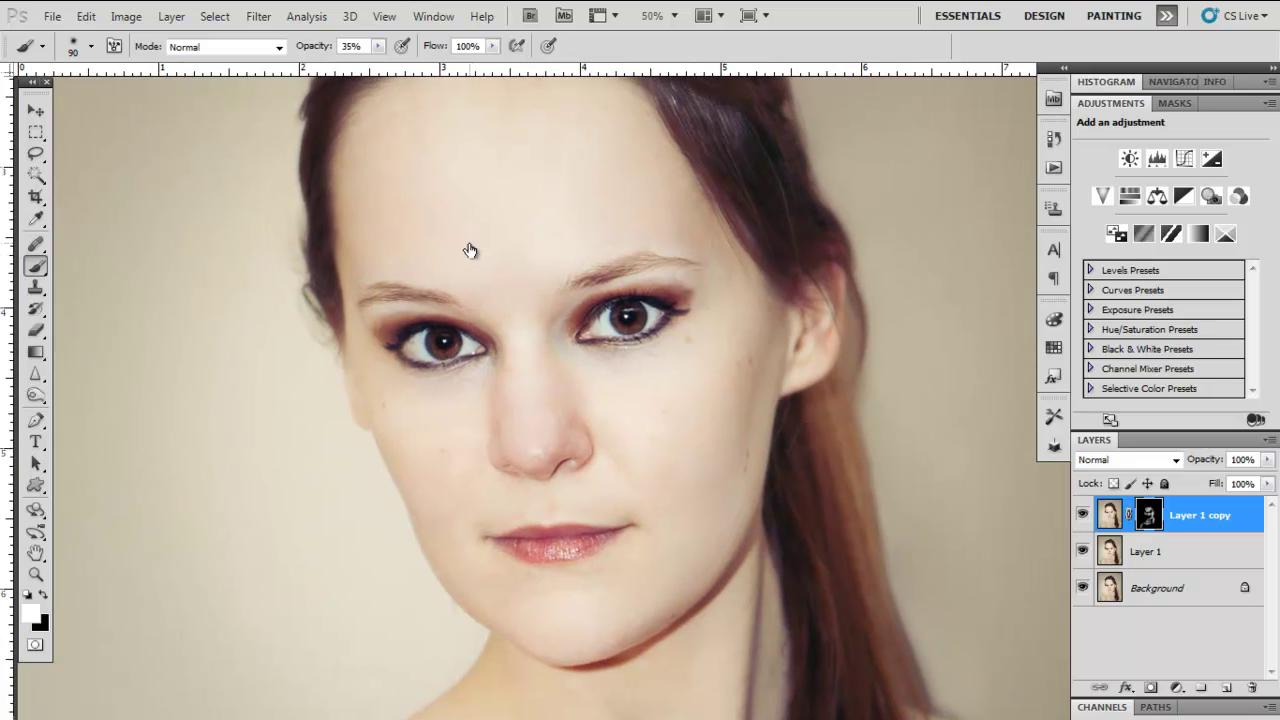
Step: Merge the masked blur copy with Layer 1 and apply Smart Sharpen with a 0.3 px radius to the merged layer
{"action": "left_click", "coordinate": [1196, 559], "text": "shift"}
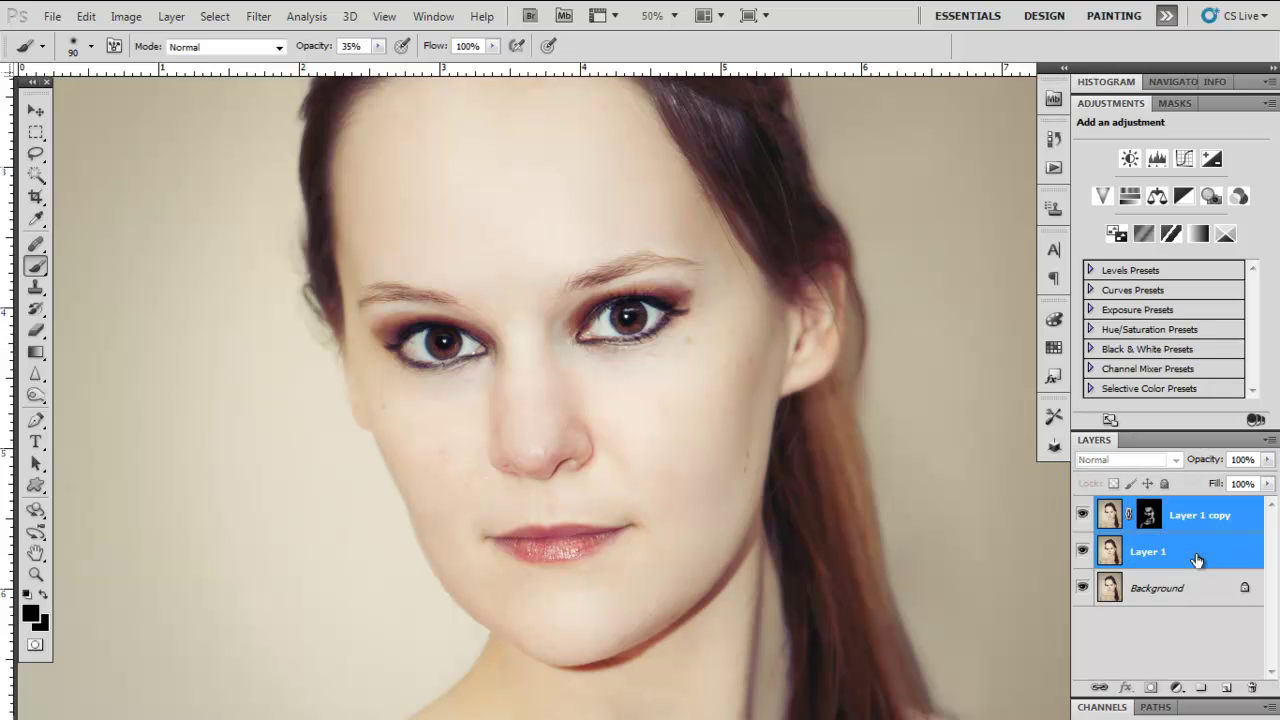
{"action": "key", "text": "ctrl+e"}
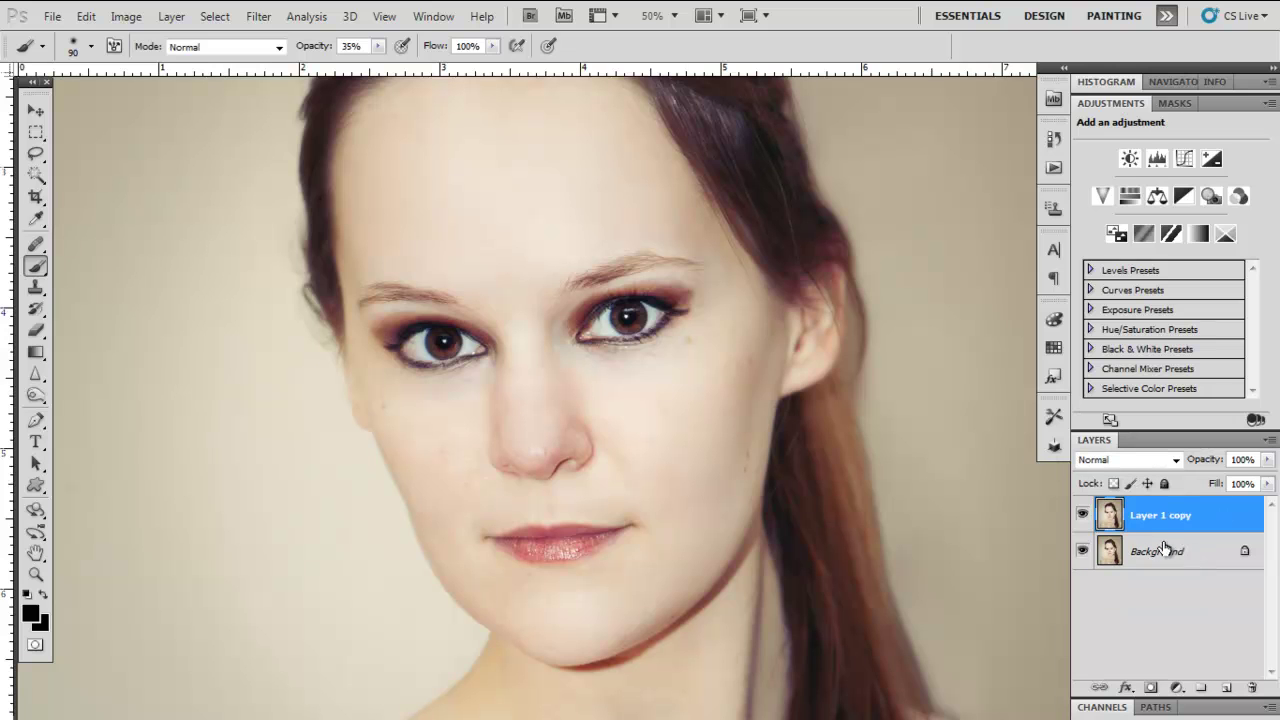
{"action": "left_click", "coordinate": [259, 17]}
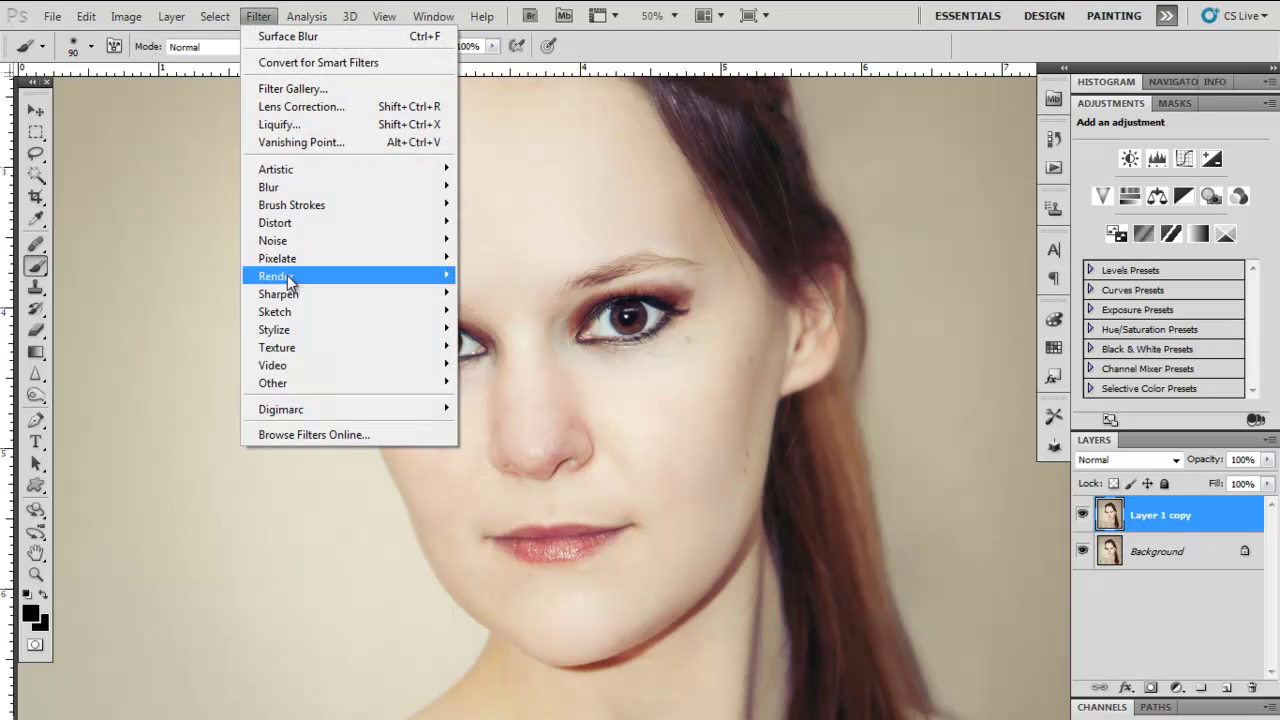
{"action": "mouse_move", "coordinate": [295, 294]}
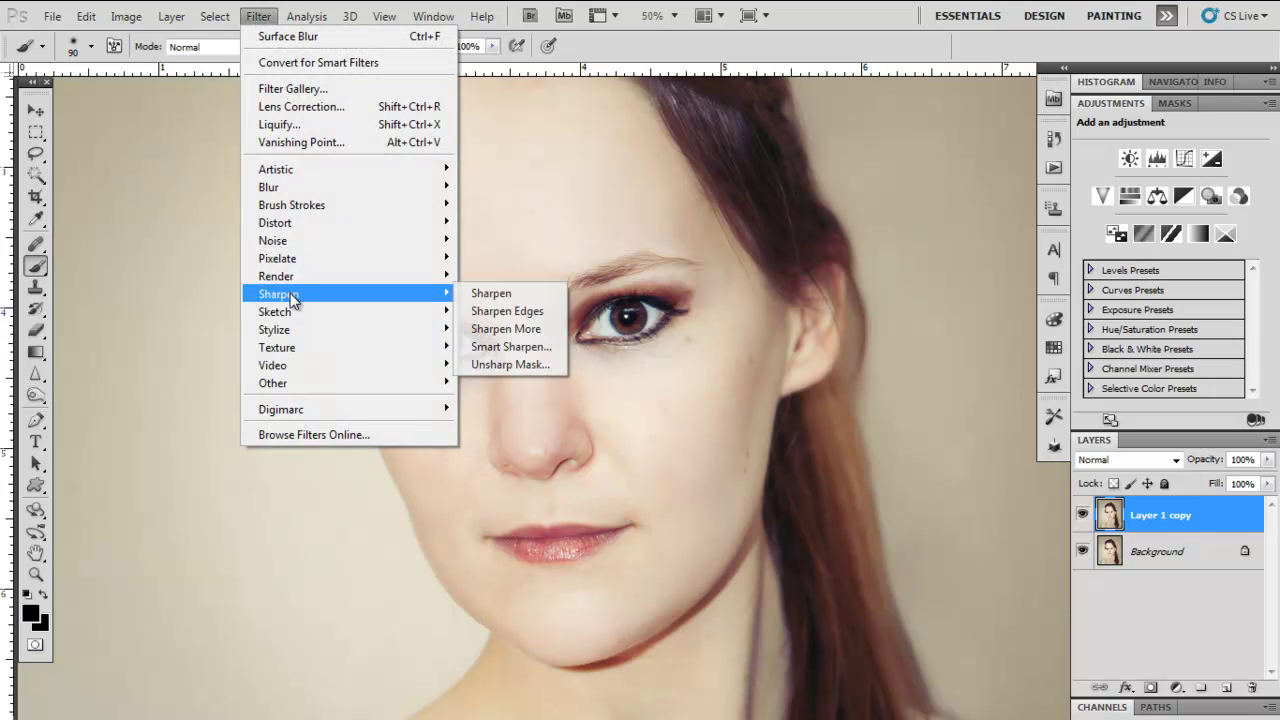
{"action": "left_click", "coordinate": [512, 347]}
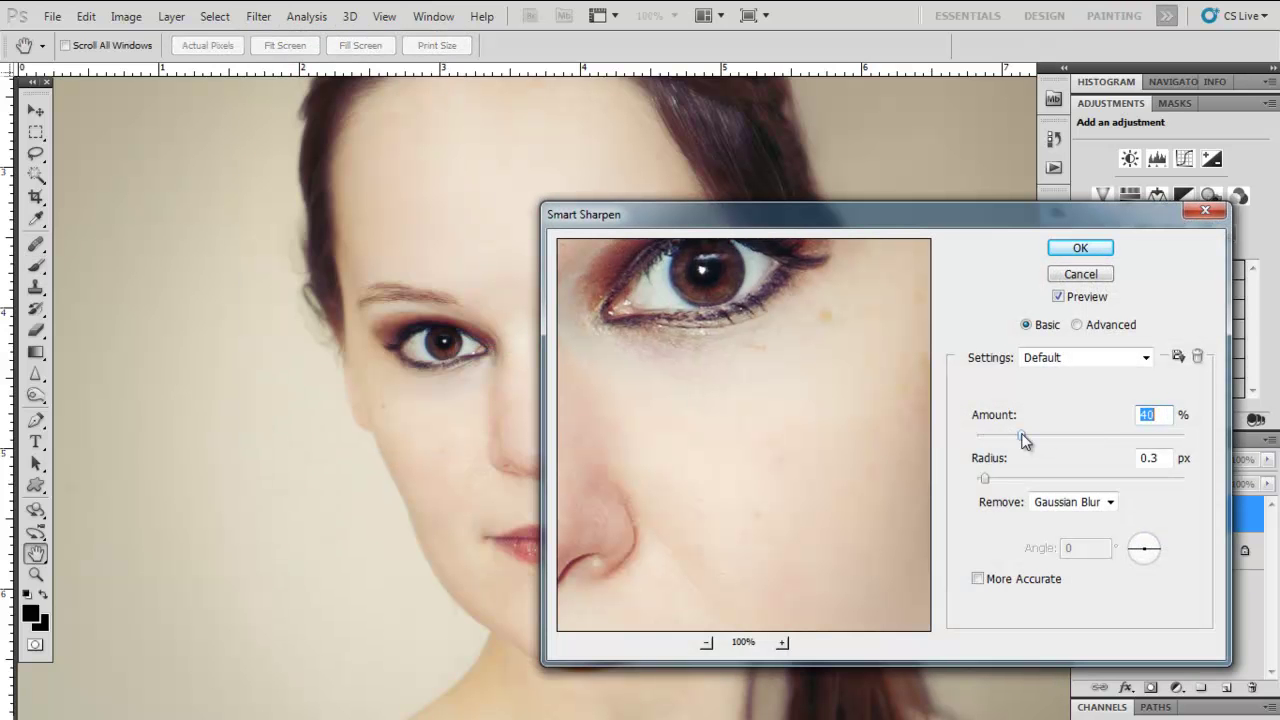
{"action": "left_click_drag", "start_coordinate": [1025, 441], "coordinate": [1019, 443]}
{"action": "left_click", "coordinate": [1080, 248]}
{"action": "key", "text": "b"}
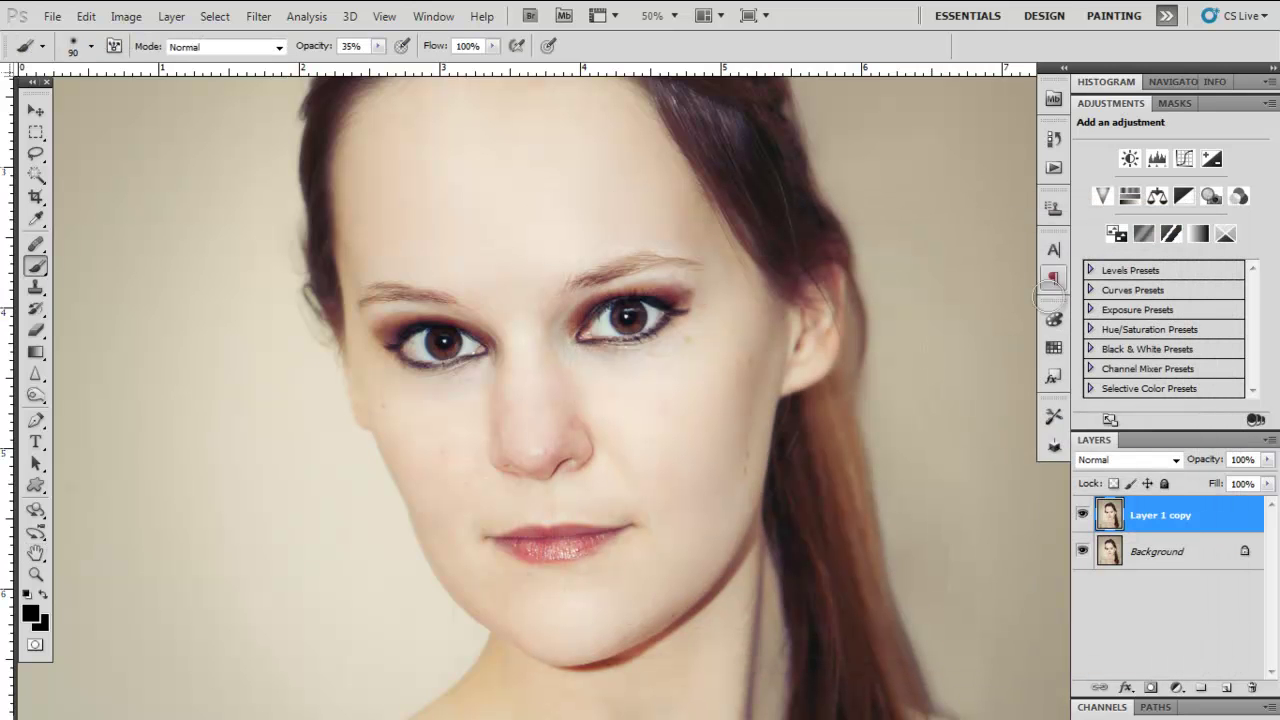
{"action": "left_click", "coordinate": [1082, 514]}
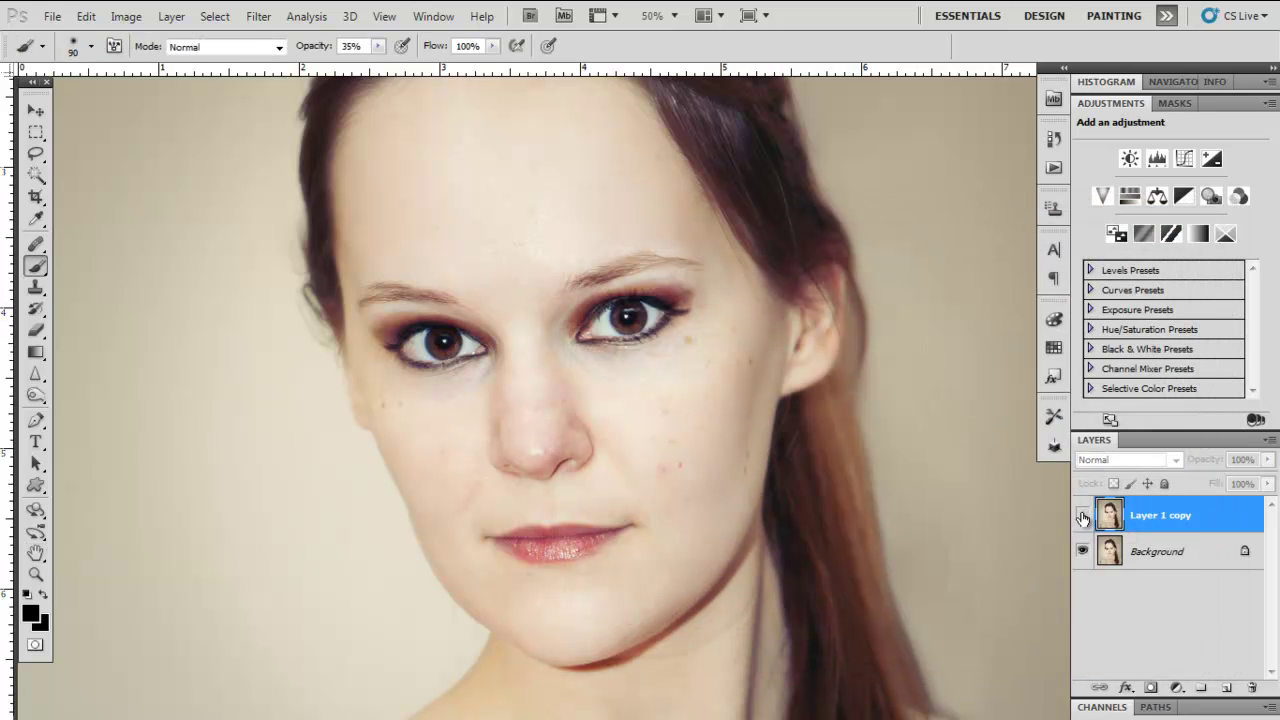
{"action": "left_click", "coordinate": [1082, 515]}
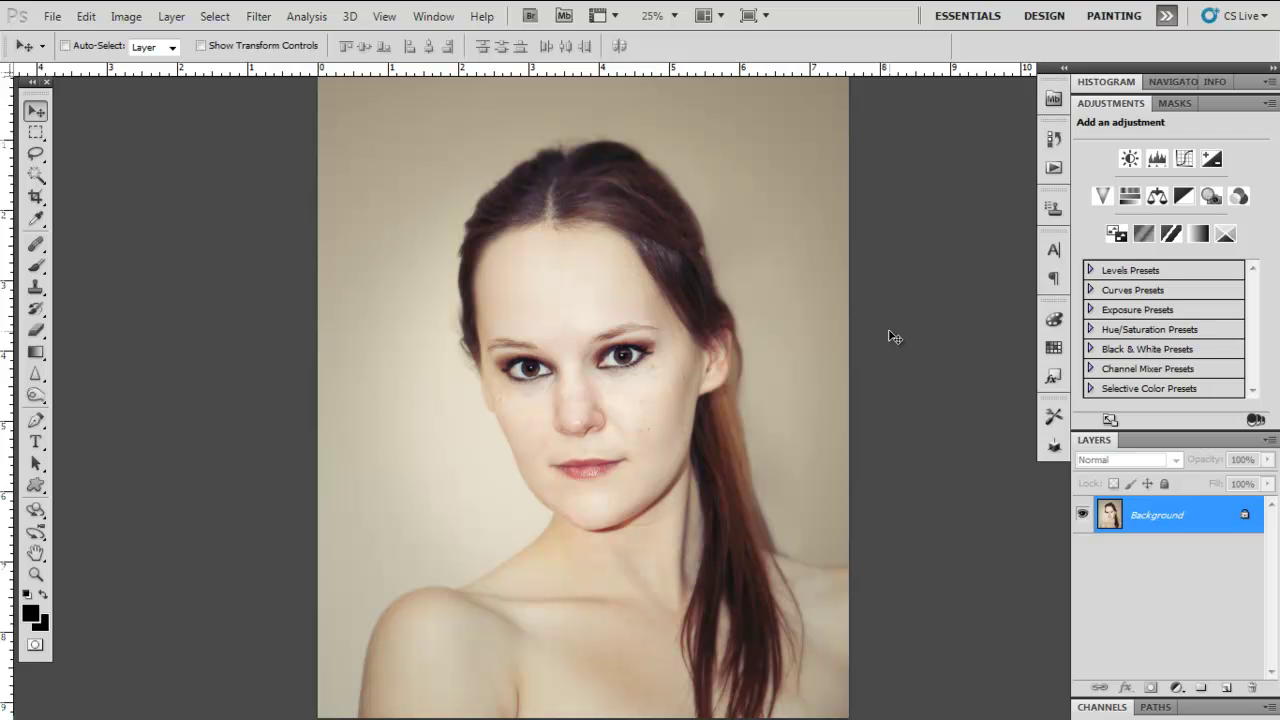
Step: Duplicate the Background layer and add a Hue/Saturation adjustment layer above it with saturation at -100
{"action": "key", "text": "ctrl+j"}
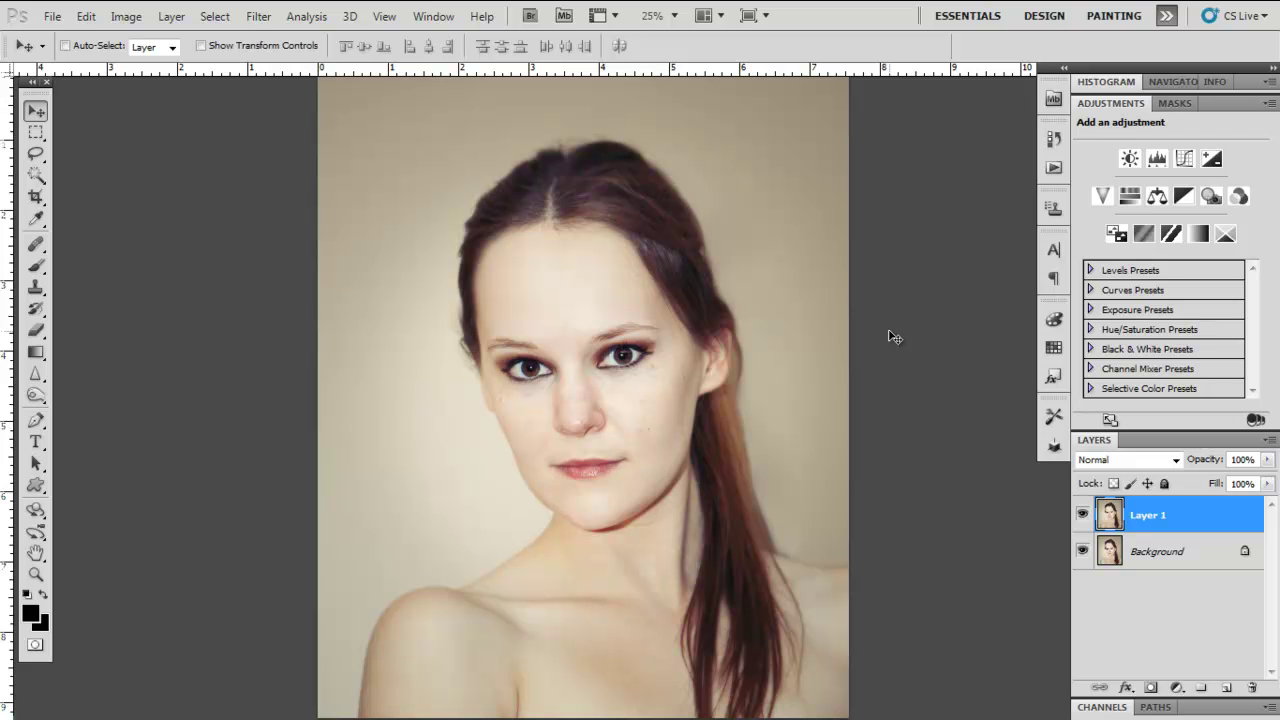
{"action": "left_click", "coordinate": [1177, 688]}
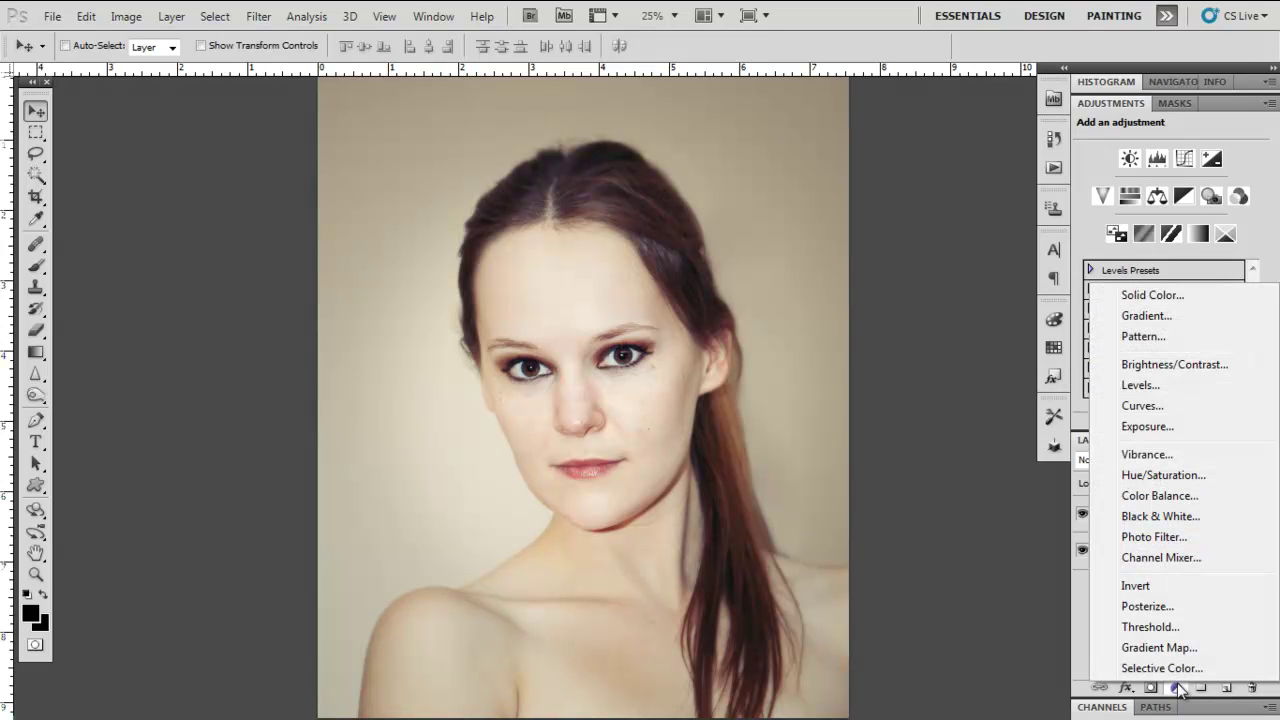
{"action": "left_click", "coordinate": [1165, 474]}
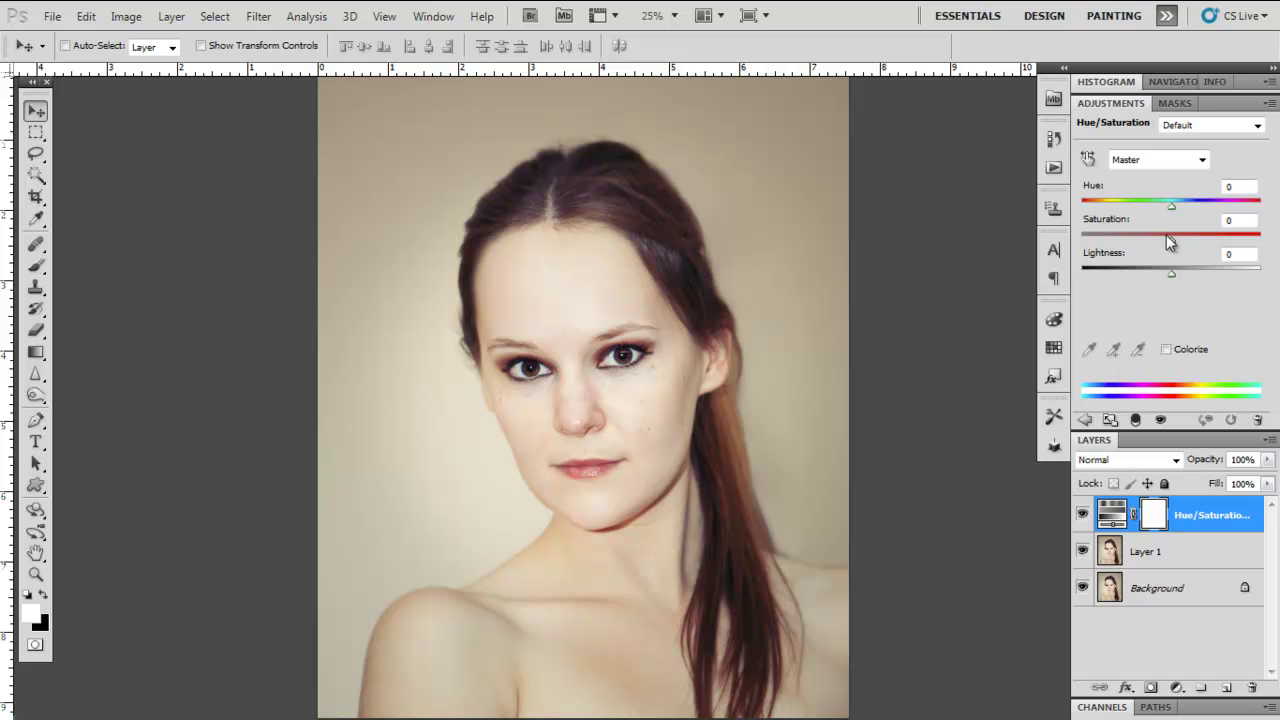
{"action": "left_click_drag", "start_coordinate": [1148, 242], "coordinate": [1053, 250]}
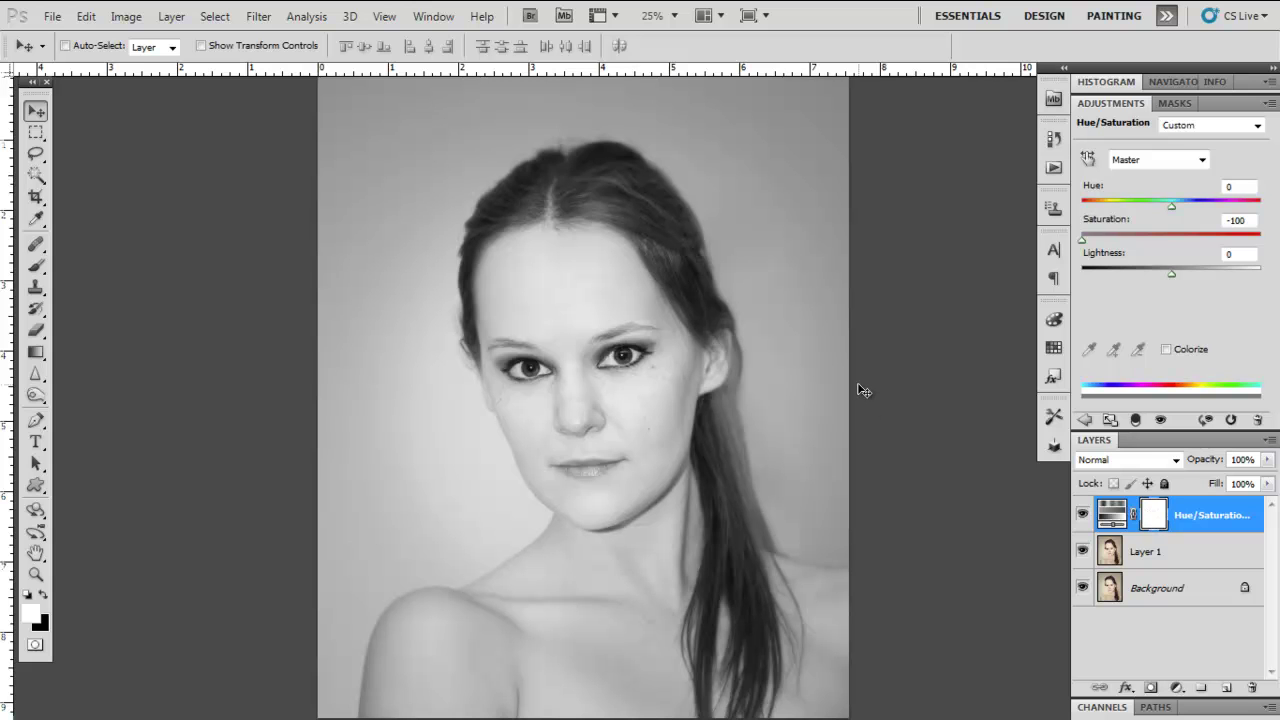
Step: Paint black at 35% opacity on the Hue/Saturation mask over both eyes and the lips to restore their colour
{"action": "key", "text": "ctrl+plus"}
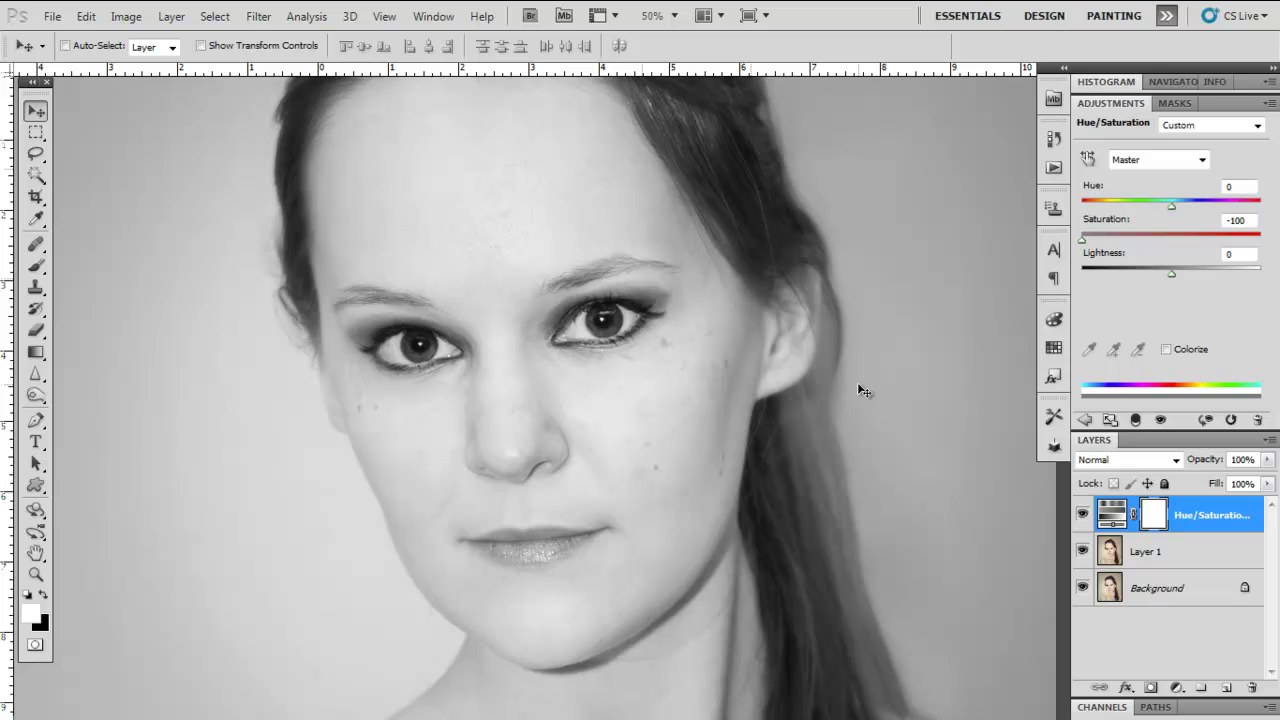
{"action": "key", "text": "b"}
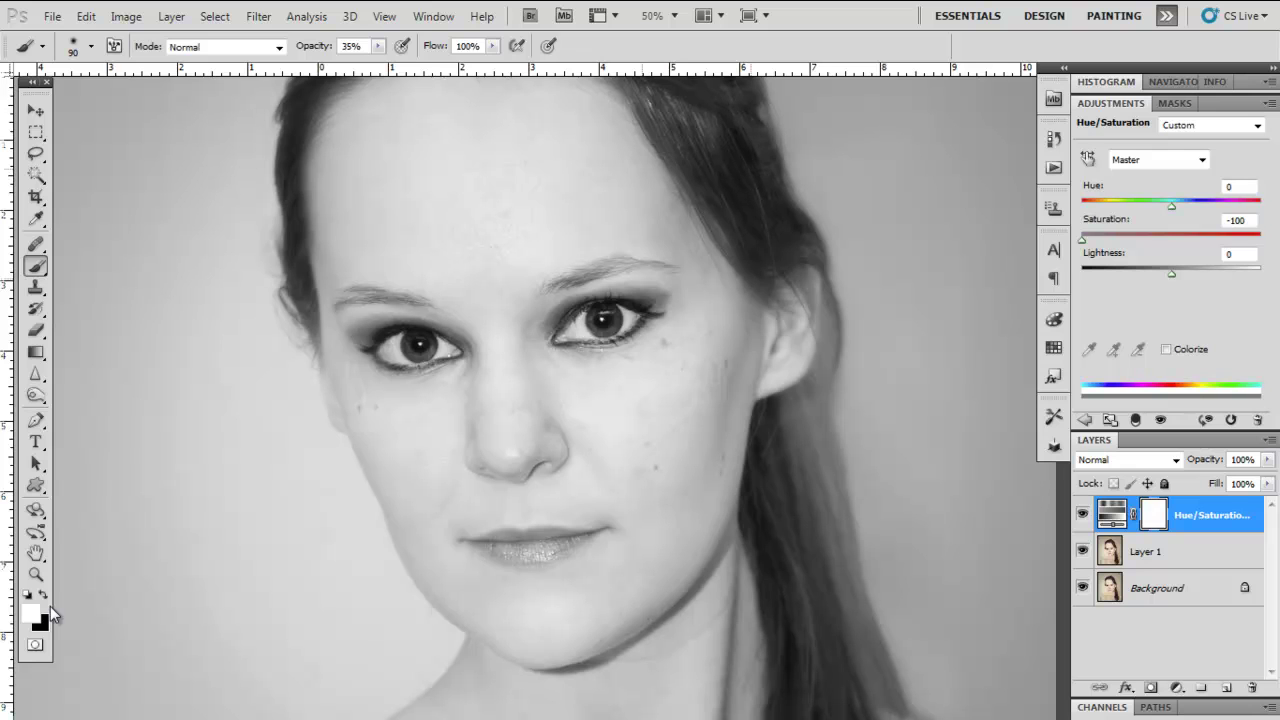
{"action": "key", "text": "x"}
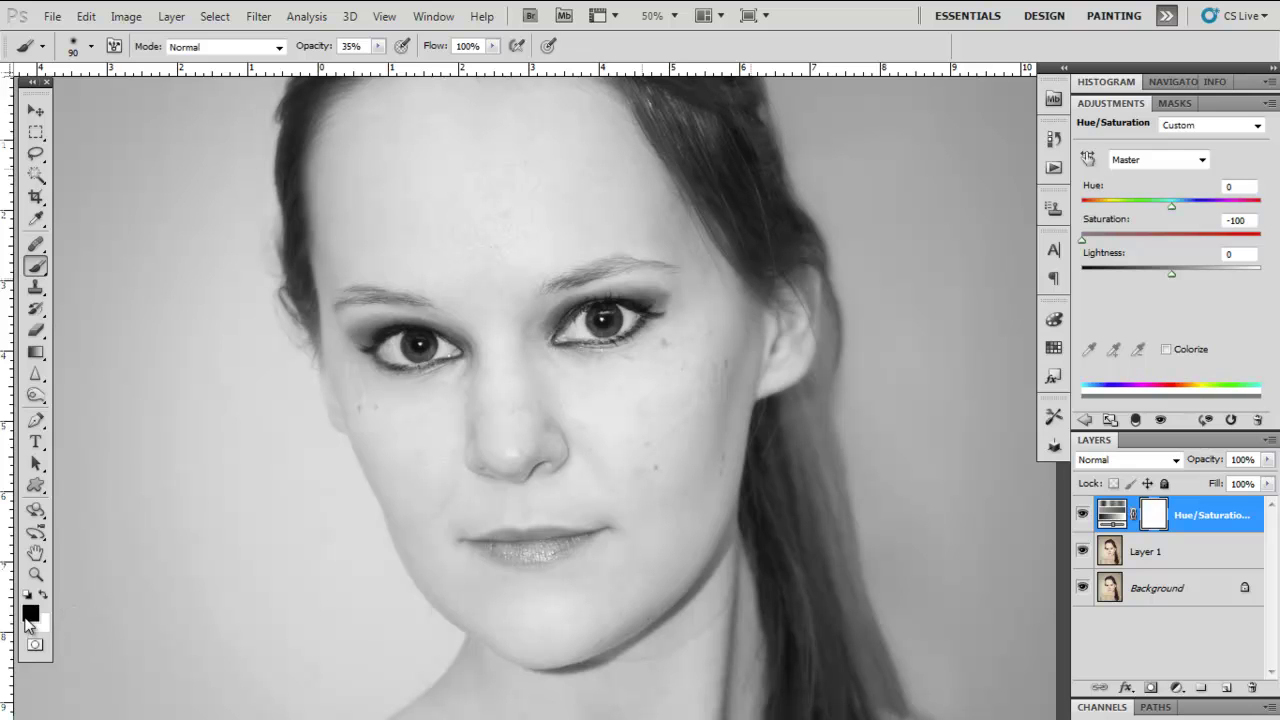
{"action": "mouse_move", "coordinate": [606, 318]}
{"action": "left_mouse_down"}
{"action": "mouse_move", "coordinate": [585, 332]}
{"action": "mouse_move", "coordinate": [629, 316]}
{"action": "mouse_move", "coordinate": [585, 328]}
{"action": "left_mouse_up"}
{"action": "mouse_move", "coordinate": [415, 356]}
{"action": "left_mouse_down"}
{"action": "mouse_move", "coordinate": [425, 350]}
{"action": "mouse_move", "coordinate": [388, 352]}
{"action": "mouse_move", "coordinate": [425, 348]}
{"action": "mouse_move", "coordinate": [412, 350]}
{"action": "left_mouse_up"}
{"action": "left_click_drag", "start_coordinate": [590, 397], "coordinate": [570, 319]}
{"action": "mouse_move", "coordinate": [554, 458]}
{"action": "left_mouse_down"}
{"action": "mouse_move", "coordinate": [475, 466]}
{"action": "mouse_move", "coordinate": [560, 457]}
{"action": "mouse_move", "coordinate": [461, 468]}
{"action": "mouse_move", "coordinate": [585, 450]}
{"action": "left_mouse_up"}
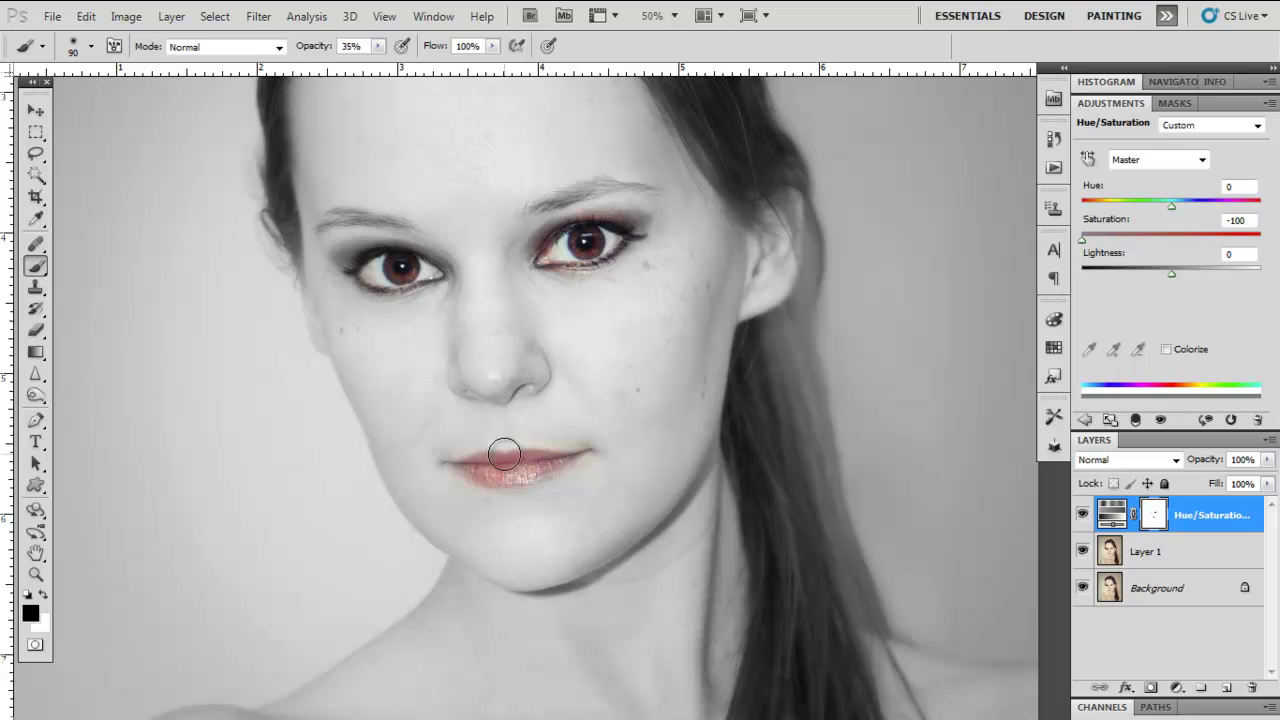
{"action": "key", "text": "ctrl+minus"}
{"action": "key", "text": "ctrl+minus"}
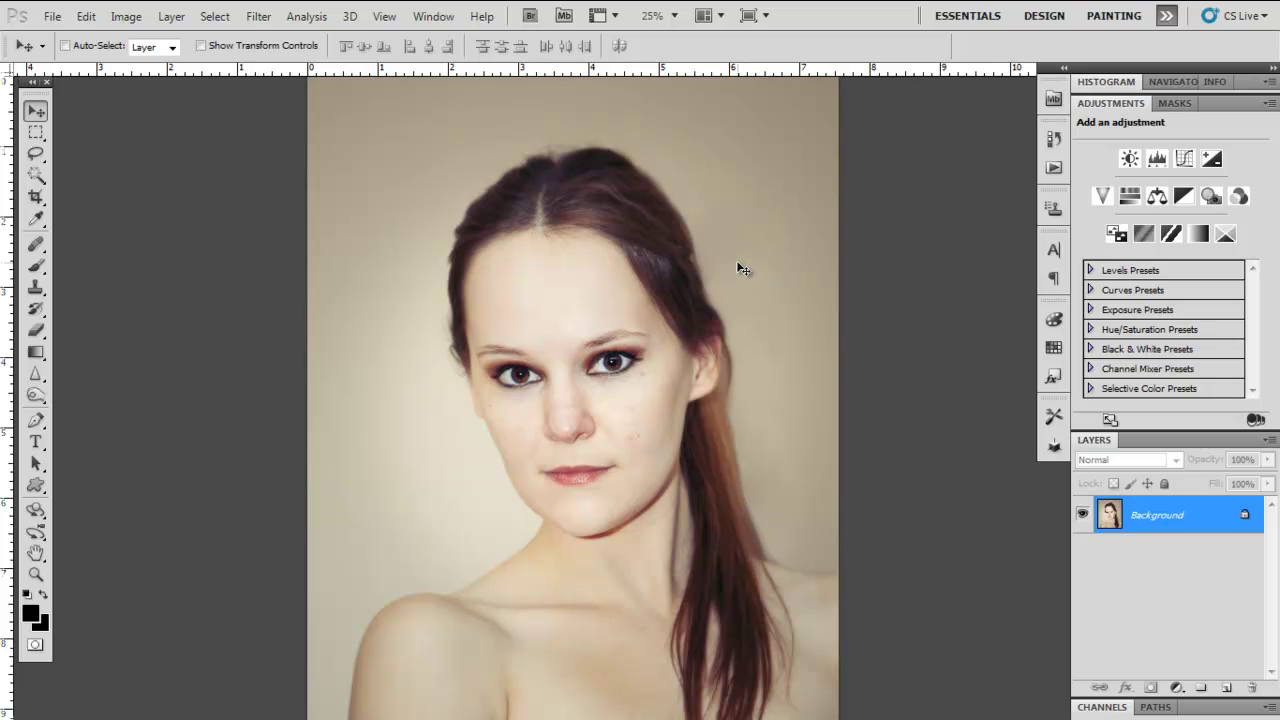
Step: Duplicate the Background layer and open the copy in the Filter Gallery with the preview at 25%
{"action": "key", "text": "ctrl+j"}
{"action": "left_click", "coordinate": [258, 17]}
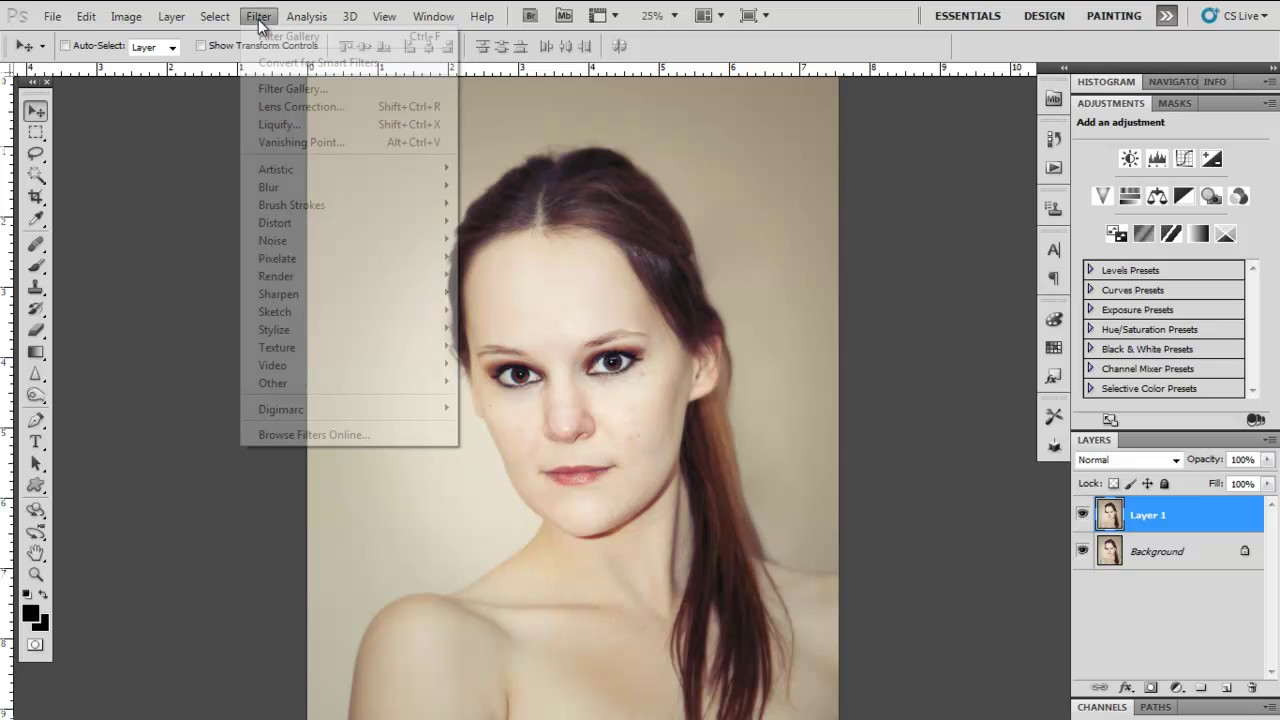
{"action": "left_click", "coordinate": [275, 88]}
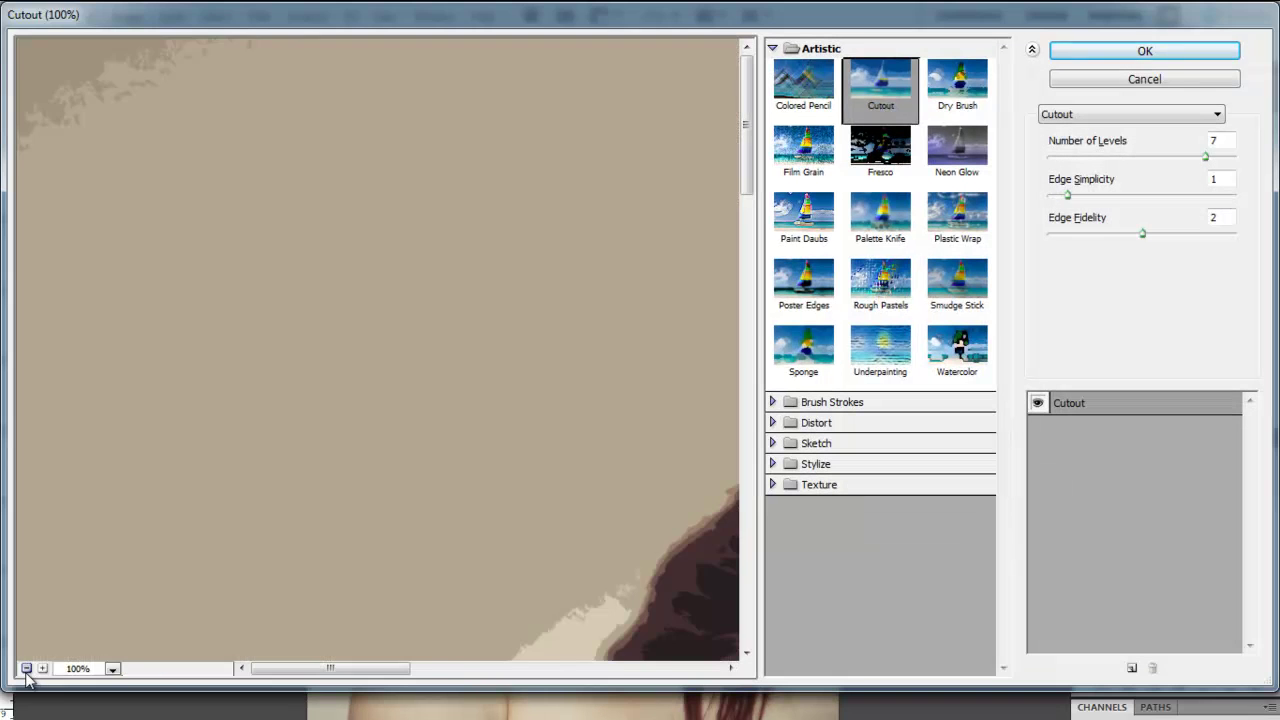
{"action": "left_click", "coordinate": [27, 668]}
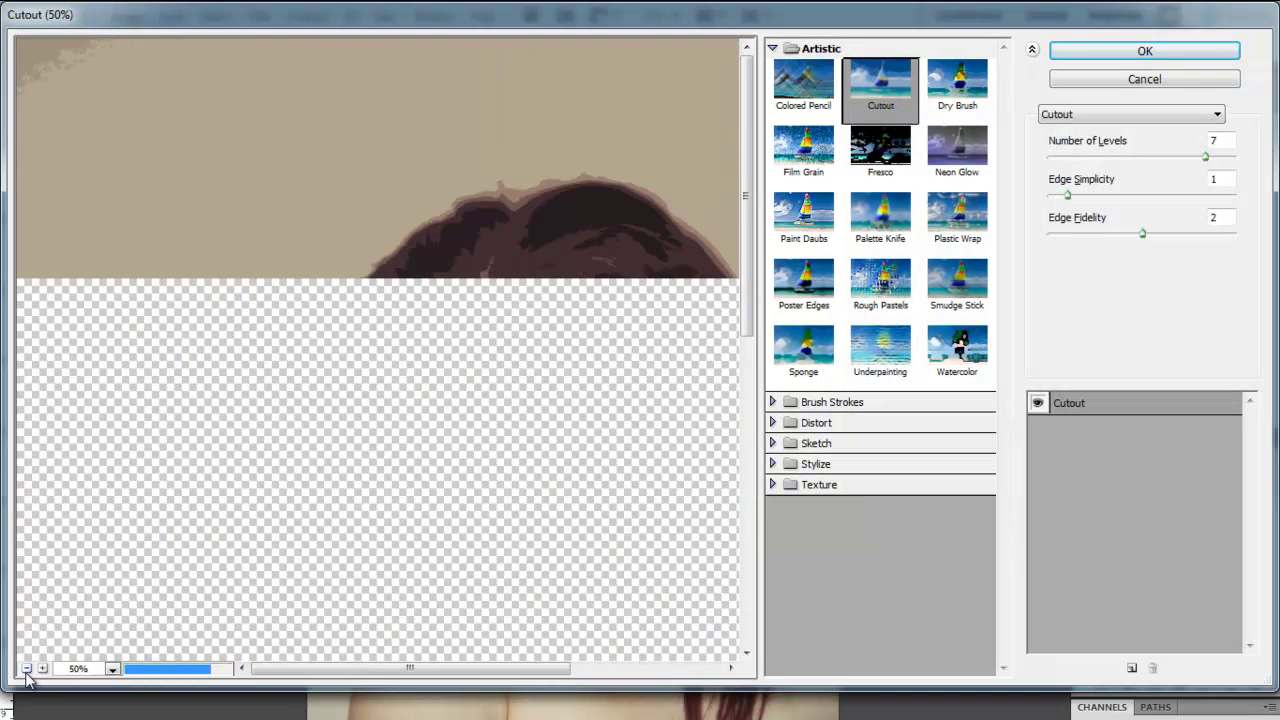
{"action": "left_click", "coordinate": [27, 668]}
{"action": "left_click", "coordinate": [27, 668]}
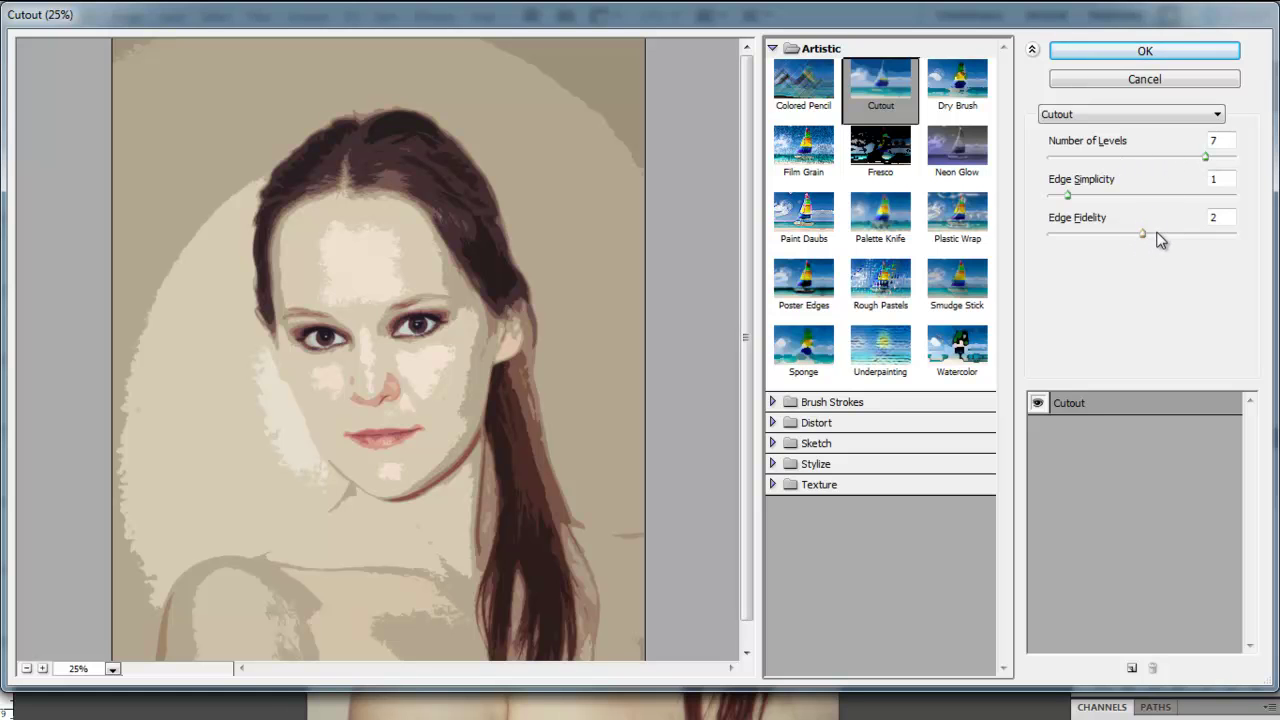
Step: Expand the Texture, Stylize, Distort and Brush Strokes filter groups, and apply Cutout with 7 levels, edge simplicity 1 and edge fidelity 2
{"action": "left_click", "coordinate": [773, 486]}
{"action": "left_click", "coordinate": [776, 460]}
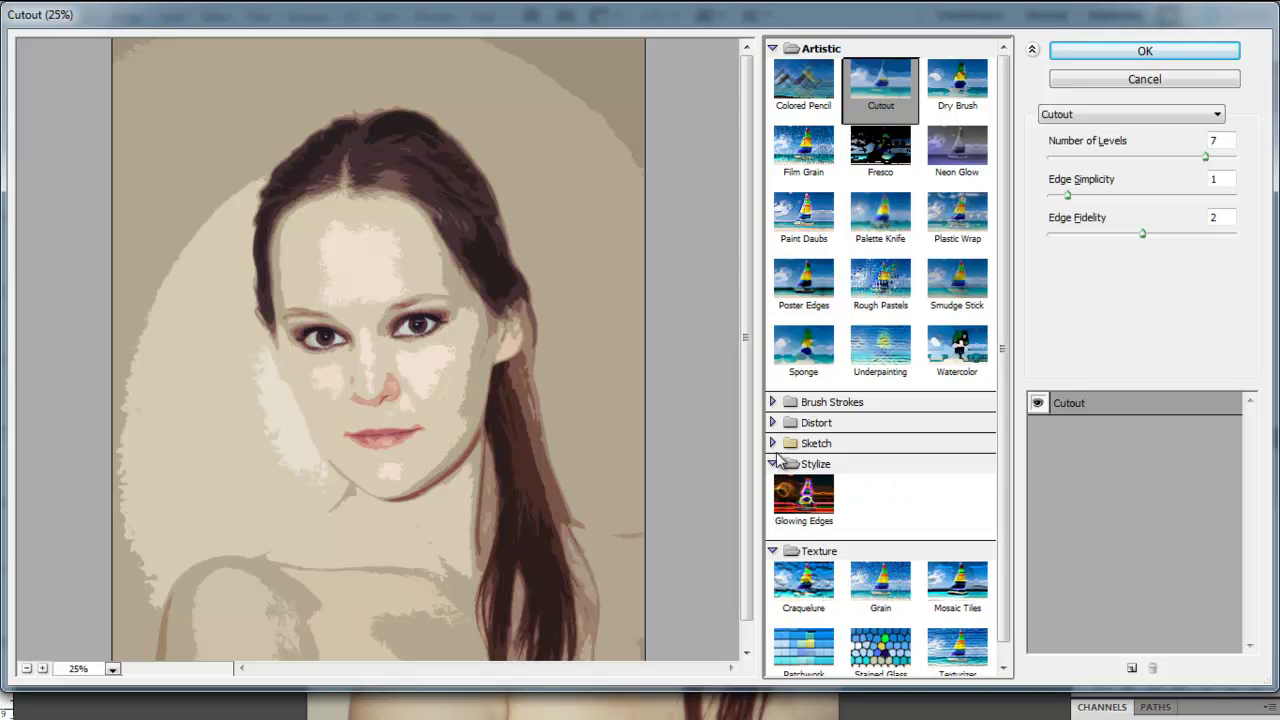
{"action": "left_click", "coordinate": [773, 422]}
{"action": "left_click", "coordinate": [772, 401]}
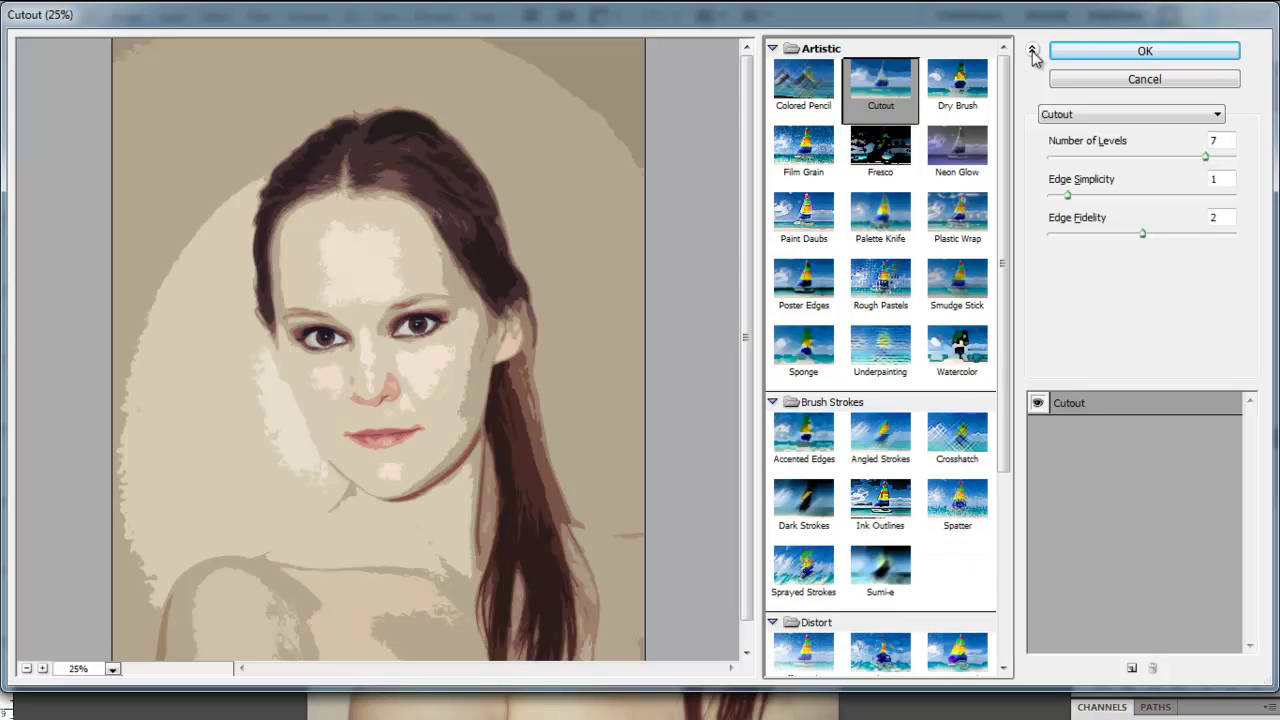
{"action": "left_click", "coordinate": [1107, 51]}
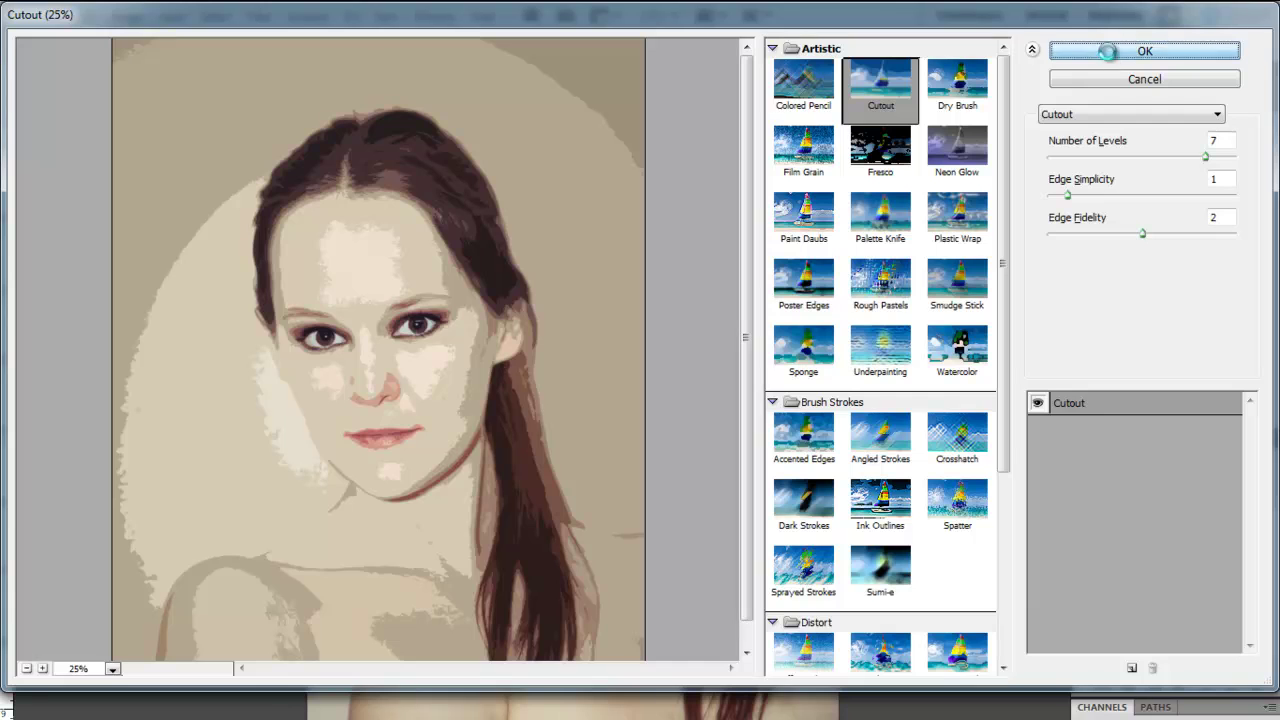